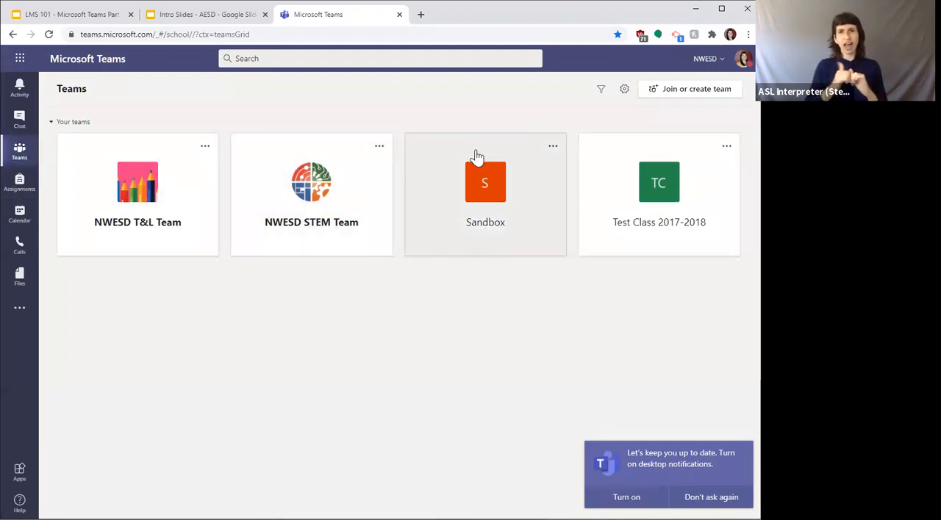
Step: Begin deleting the Test Class 2017-2018 team, acknowledge that everything will be deleted, and cancel the deletion
{"action": "left_click", "coordinate": [551, 146]}
{"action": "left_click", "coordinate": [544, 129]}
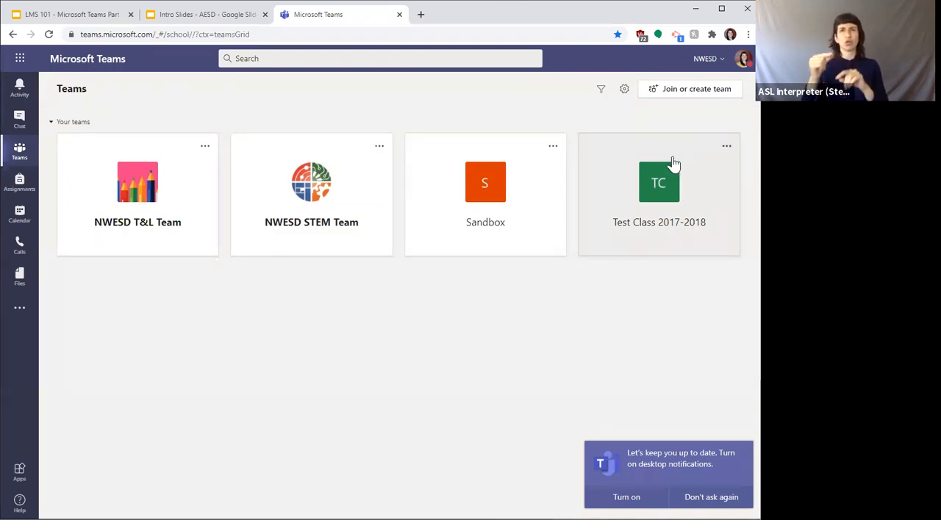
{"action": "left_click", "coordinate": [726, 146]}
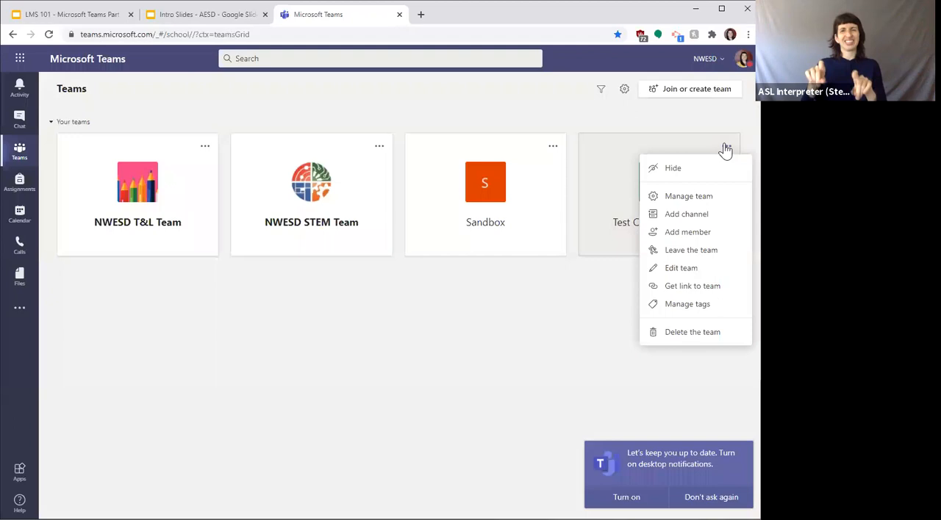
{"action": "left_click", "coordinate": [675, 334]}
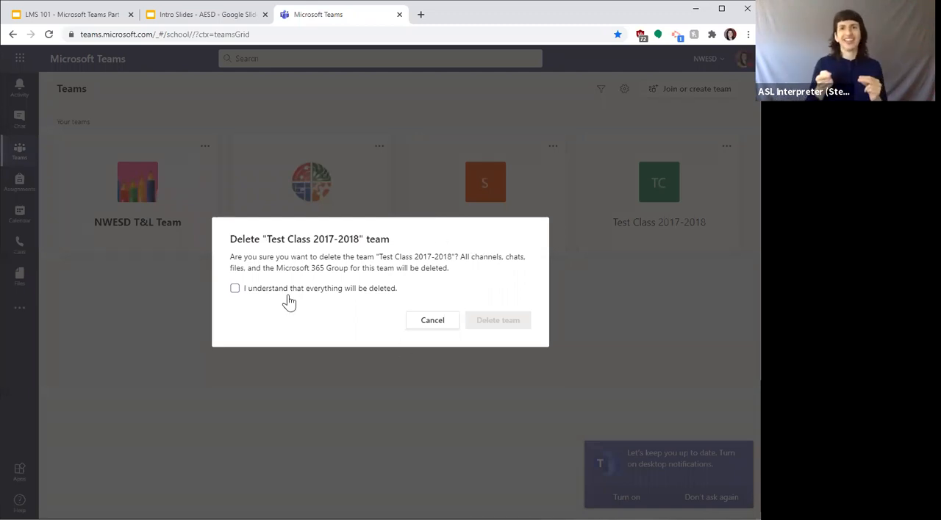
{"action": "left_click", "coordinate": [234, 290]}
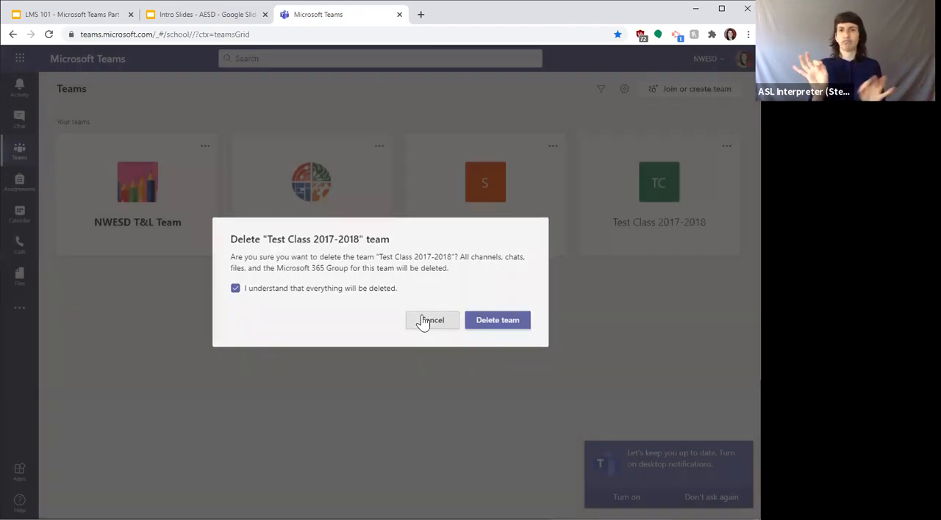
{"action": "left_click", "coordinate": [425, 321]}
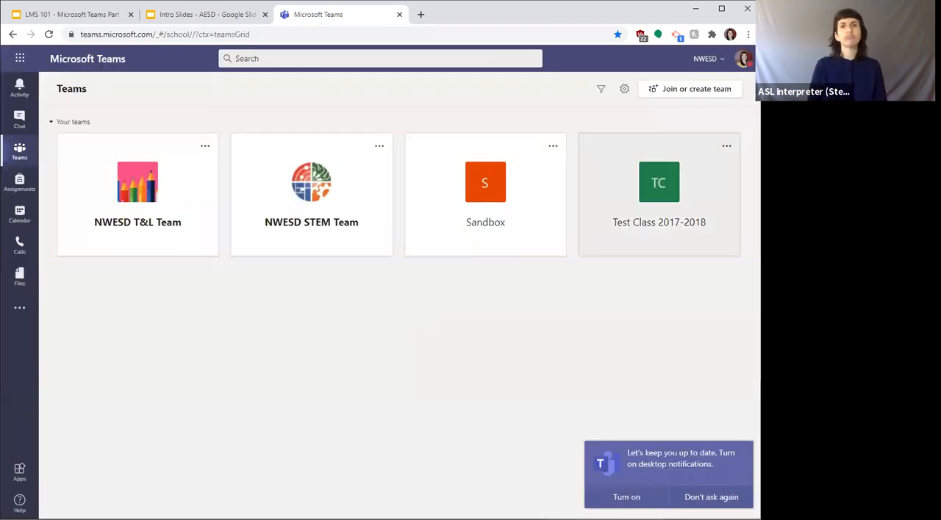
Step: Hide the Test Class 2017-2018 team and restore it from the hidden teams
{"action": "left_click", "coordinate": [726, 147]}
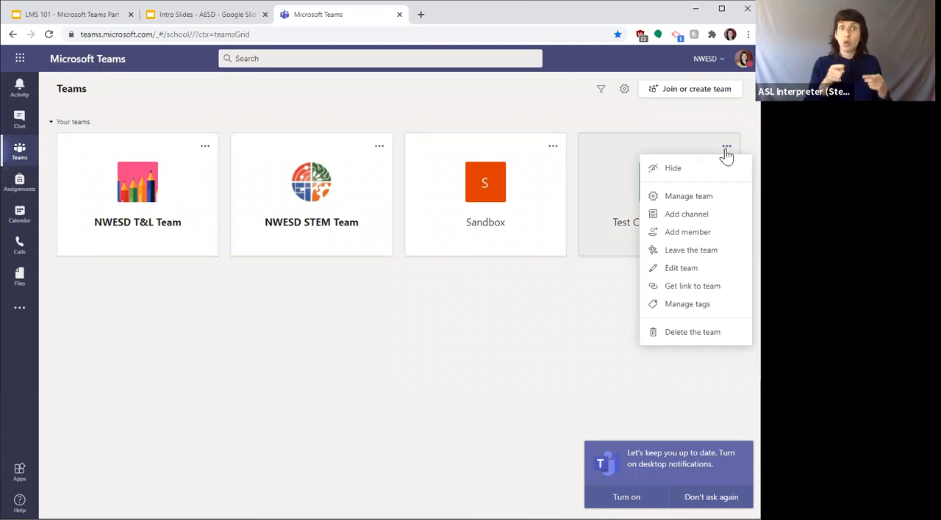
{"action": "left_click", "coordinate": [673, 171]}
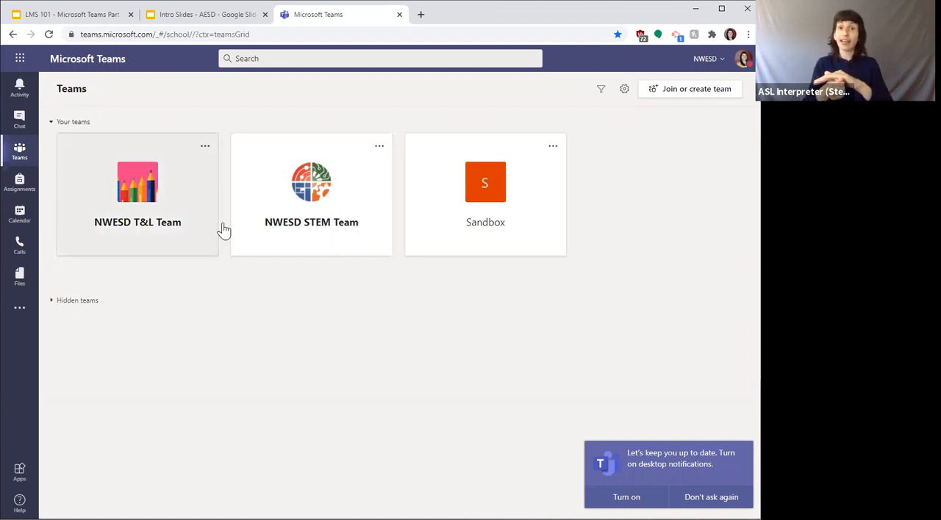
{"action": "left_click", "coordinate": [52, 302]}
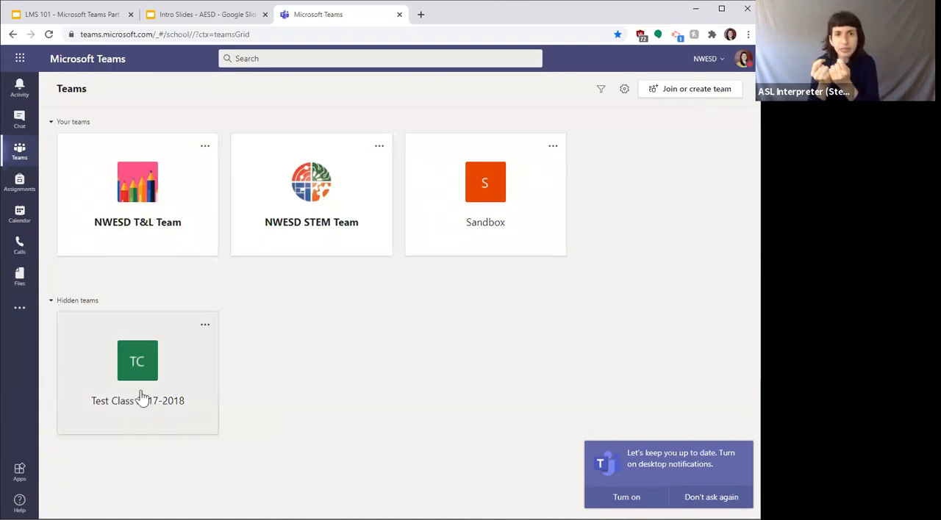
{"action": "left_click", "coordinate": [205, 325]}
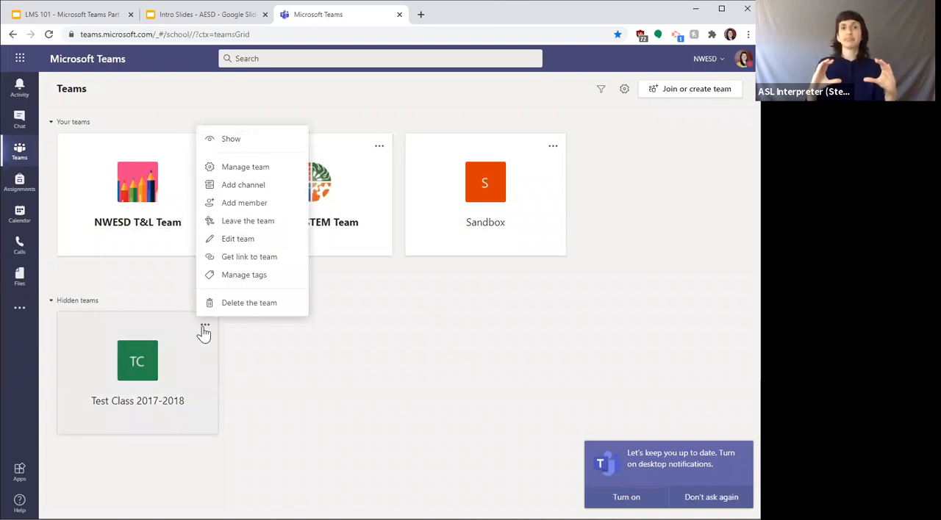
{"action": "left_click", "coordinate": [227, 144]}
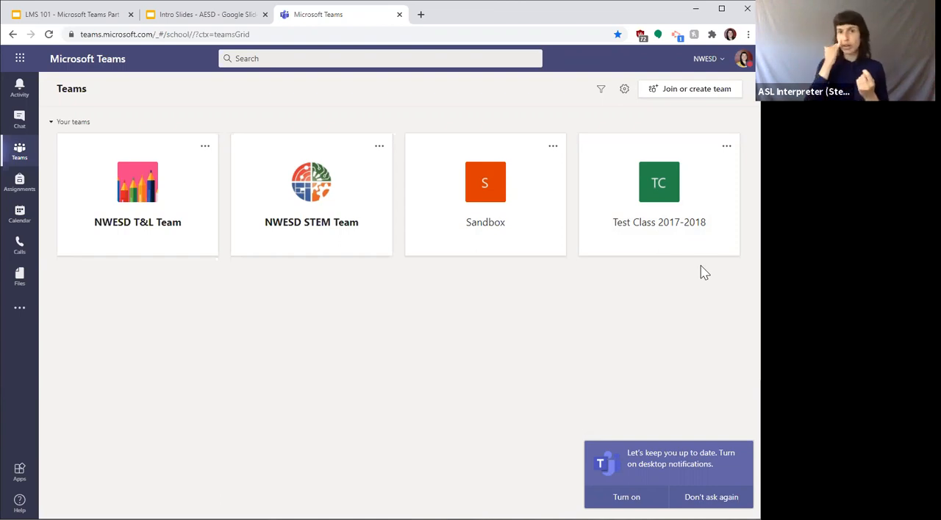
Step: Start an instant meeting in the Sandbox team's Group 1 channel and try to switch the camera on
{"action": "left_click", "coordinate": [433, 179]}
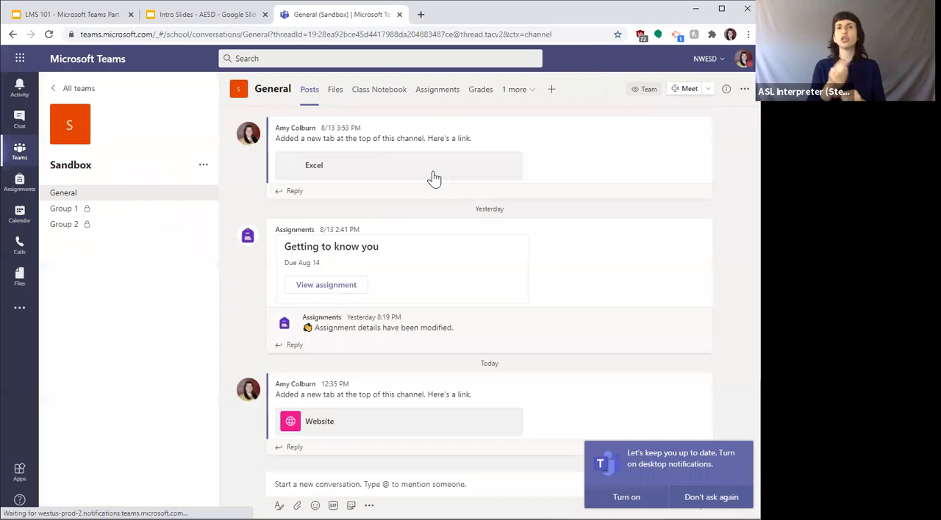
{"action": "scroll", "coordinate": [661, 288], "scroll_direction": "up", "scroll_amount": 3}
{"action": "scroll", "coordinate": [661, 288], "scroll_direction": "up", "scroll_amount": 10}
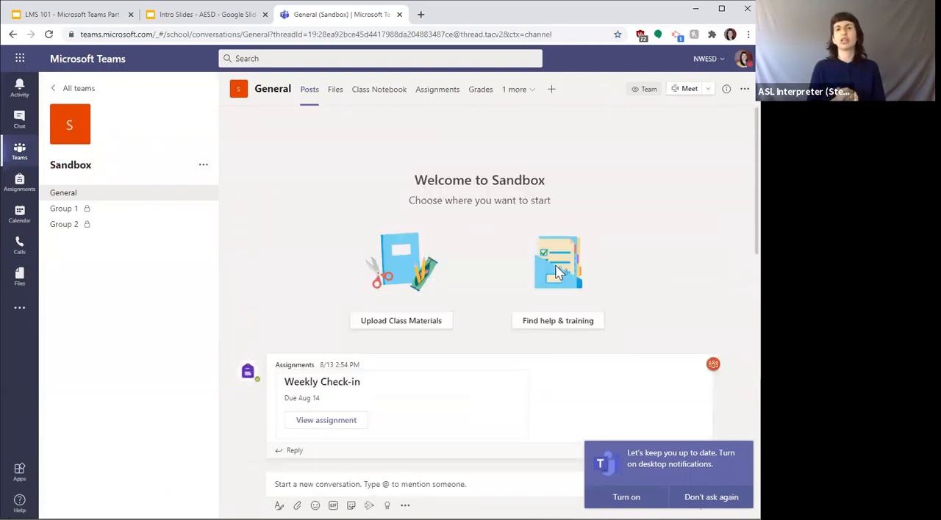
{"action": "left_click", "coordinate": [74, 210]}
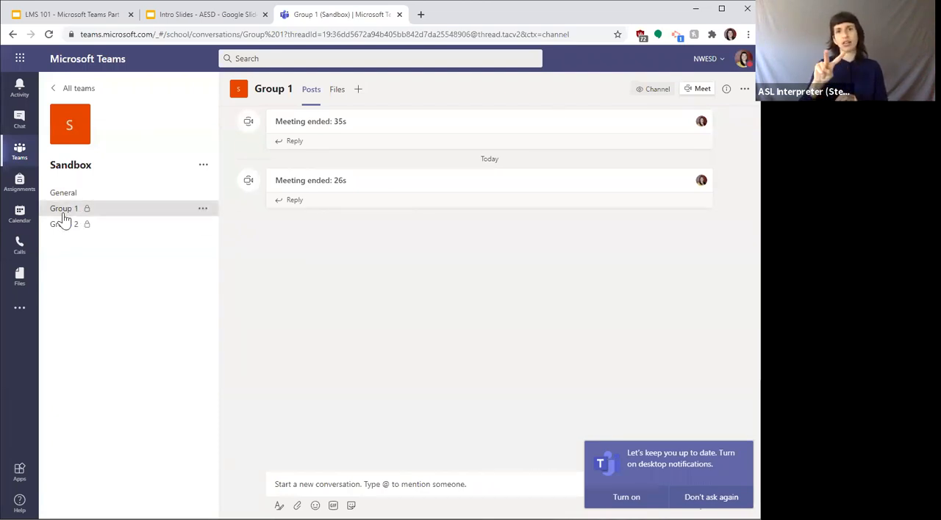
{"action": "left_click", "coordinate": [689, 90]}
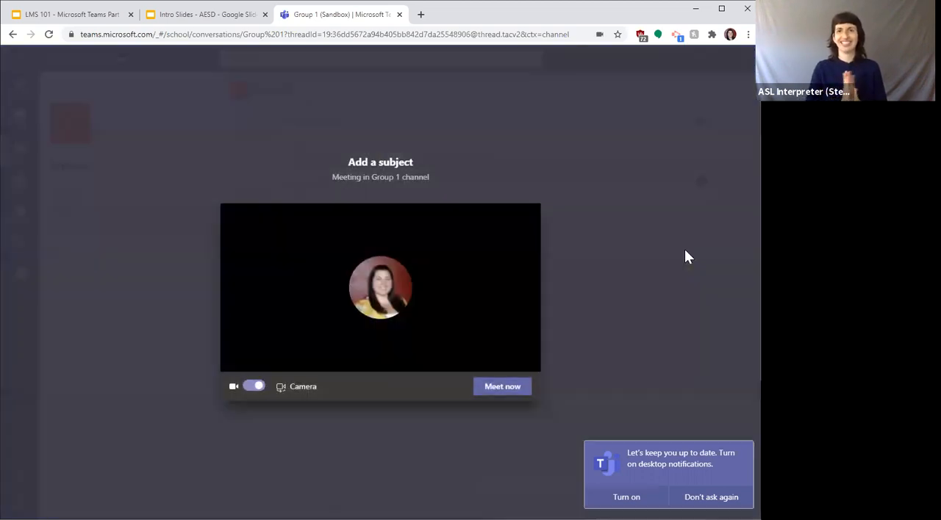
{"action": "left_click", "coordinate": [493, 387]}
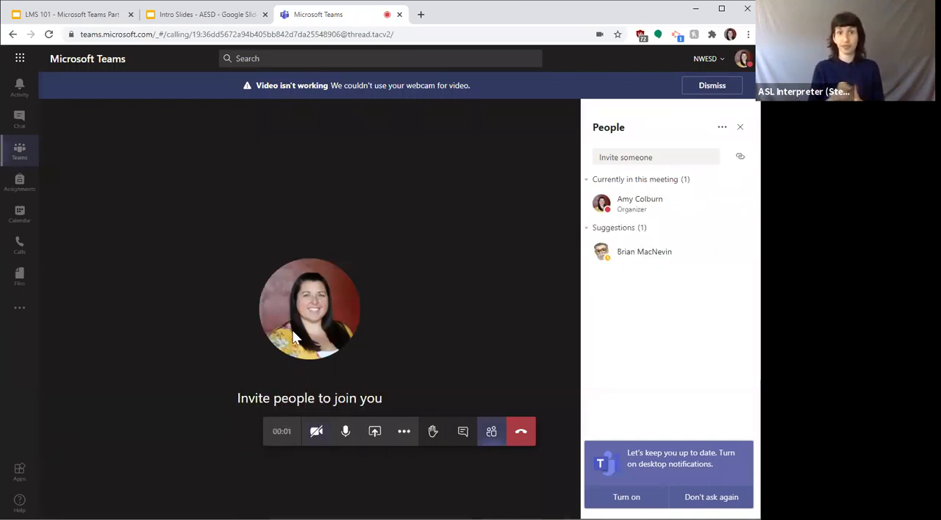
{"action": "left_click", "coordinate": [316, 431]}
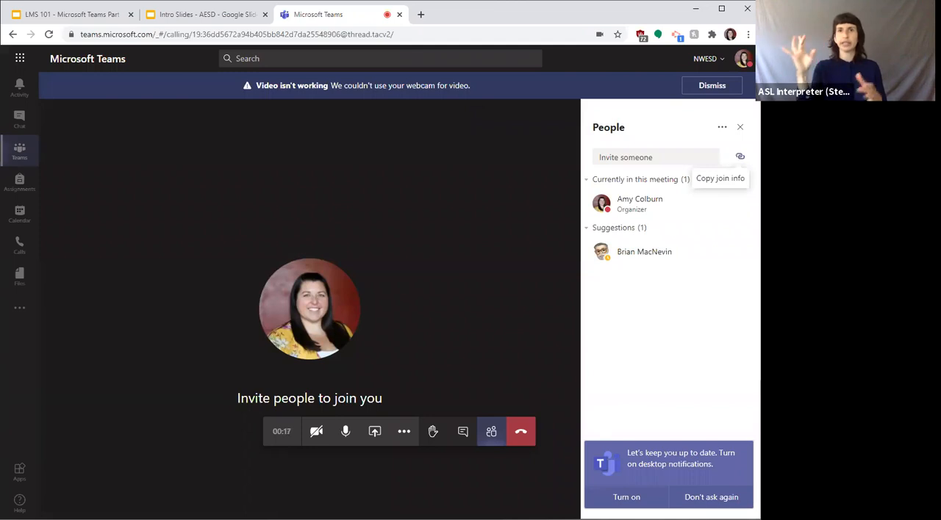
Step: Copy the Group 1 meeting's join info and leave the meeting
{"action": "left_click", "coordinate": [739, 156]}
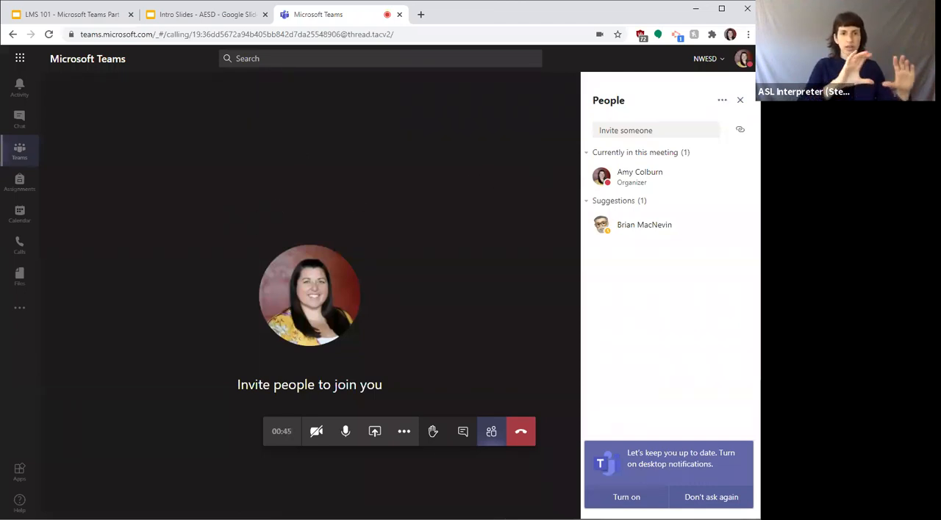
{"action": "left_click", "coordinate": [740, 100]}
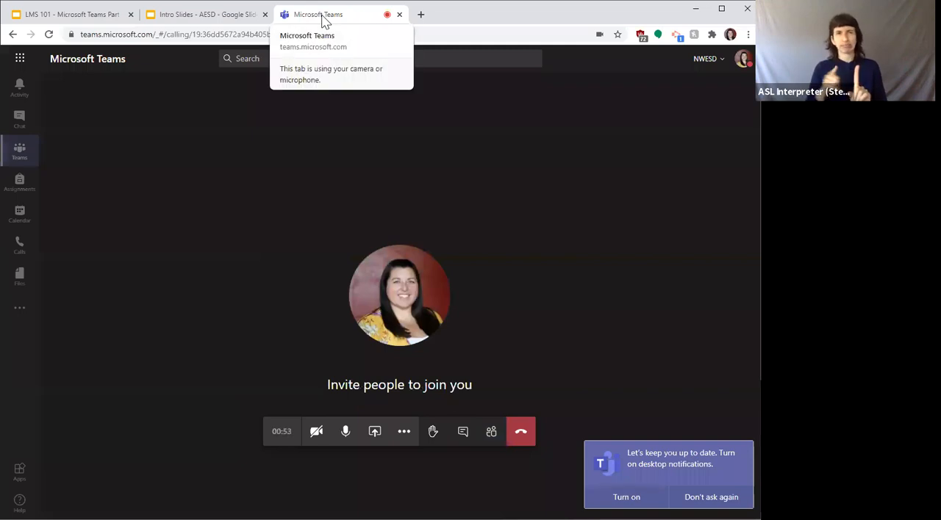
{"action": "left_click", "coordinate": [523, 437]}
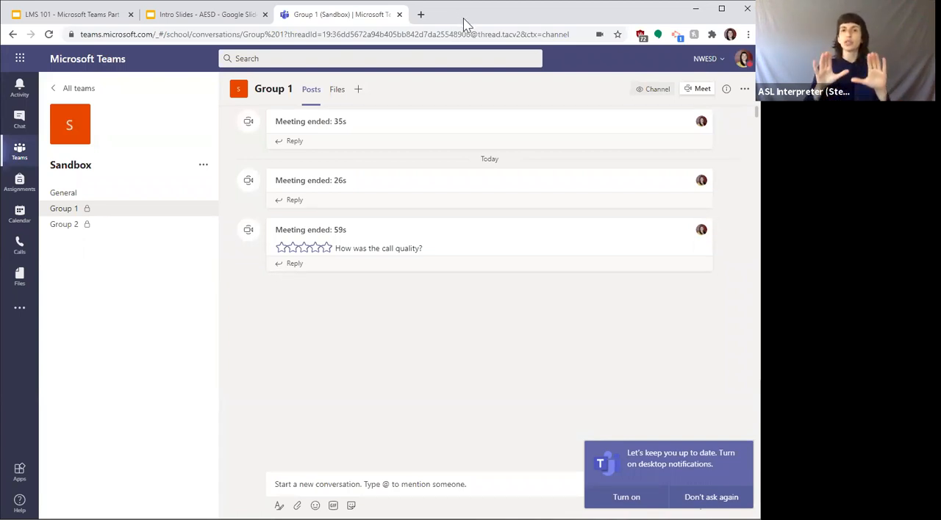
Step: Look through the Sandbox team's General channel and check the team's management options in the teams overview
{"action": "left_click", "coordinate": [72, 197]}
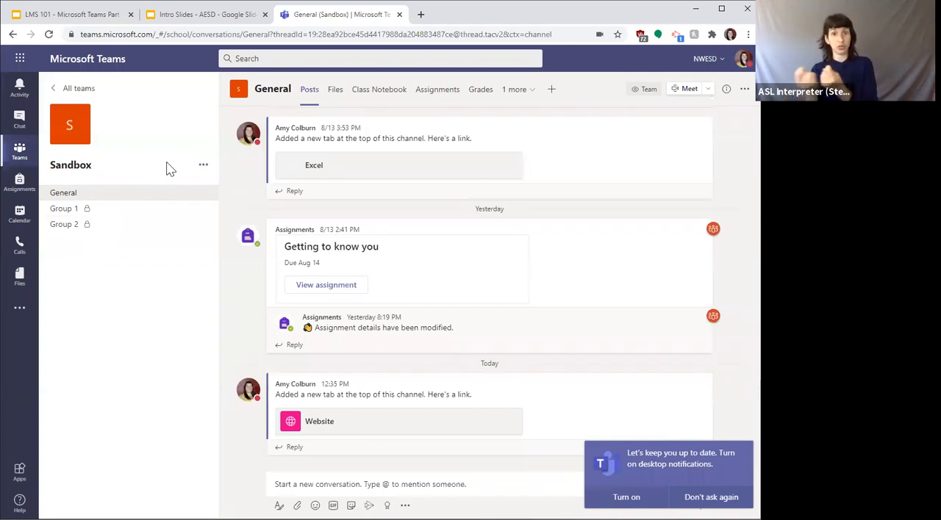
{"action": "left_click", "coordinate": [20, 151]}
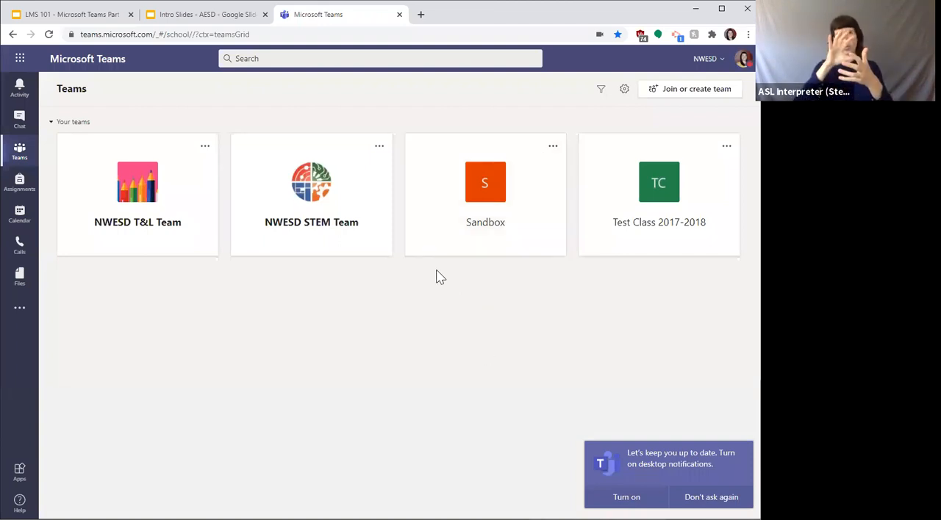
{"action": "left_click", "coordinate": [461, 188]}
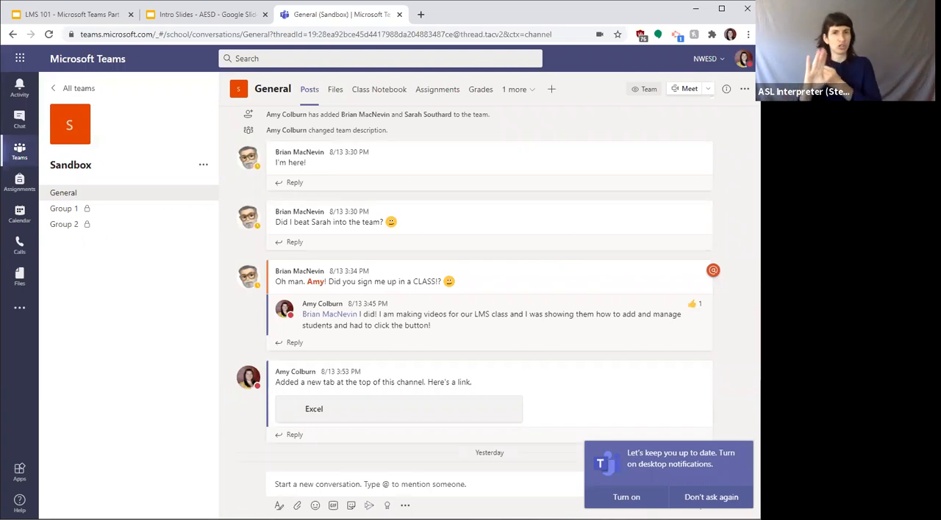
{"action": "left_click", "coordinate": [18, 152]}
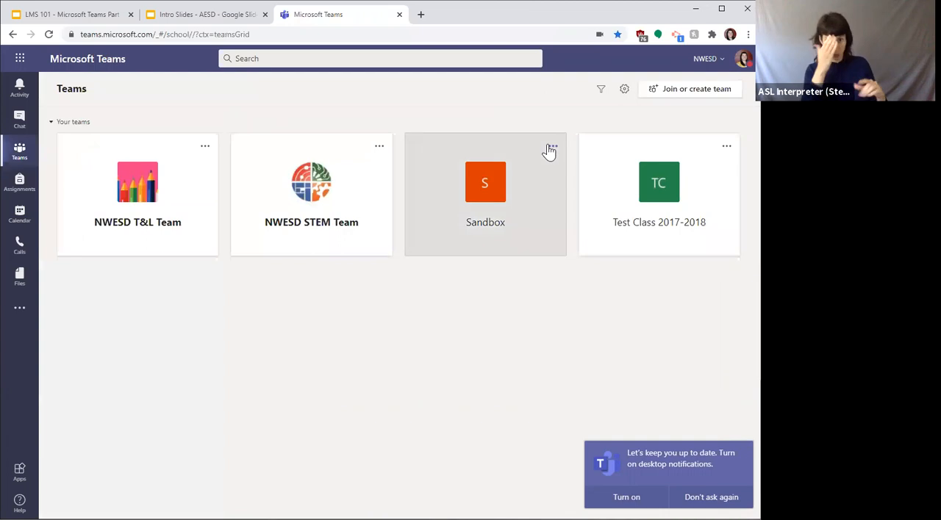
{"action": "left_click", "coordinate": [551, 146]}
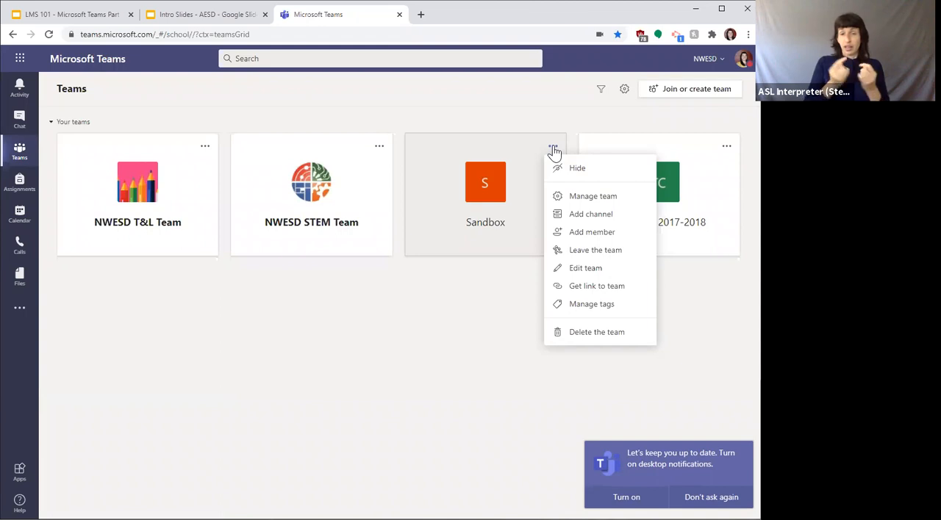
{"action": "left_click", "coordinate": [553, 151]}
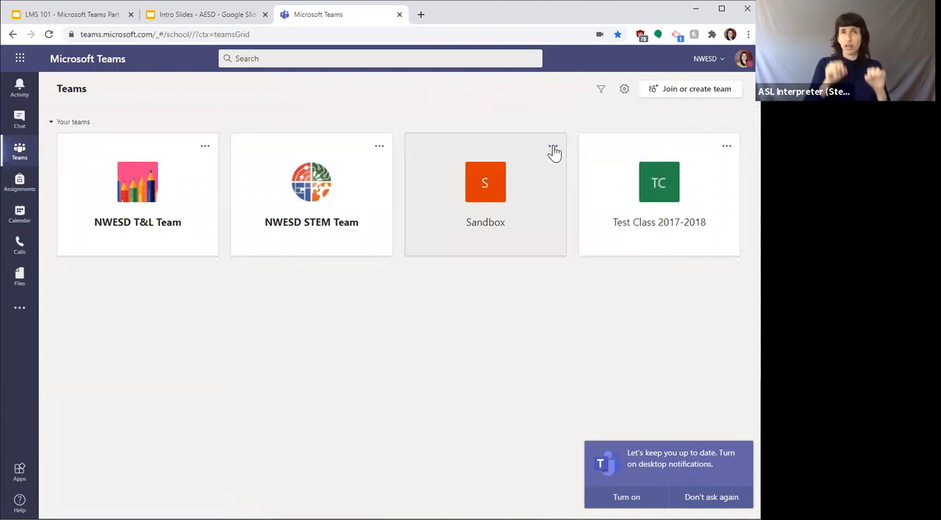
Step: Create a new blank assignment in the Sandbox team's General channel
{"action": "left_click", "coordinate": [532, 196]}
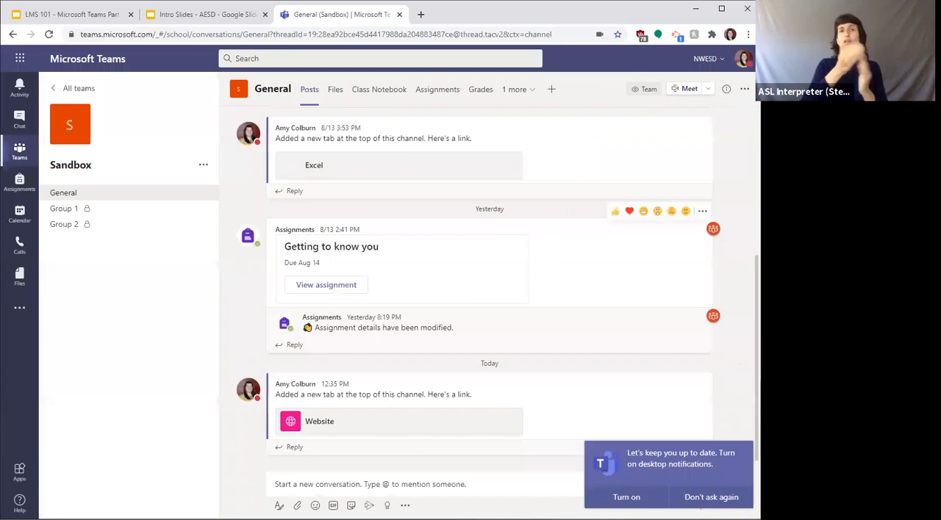
{"action": "scroll", "coordinate": [489, 287], "scroll_direction": "up", "scroll_amount": 6}
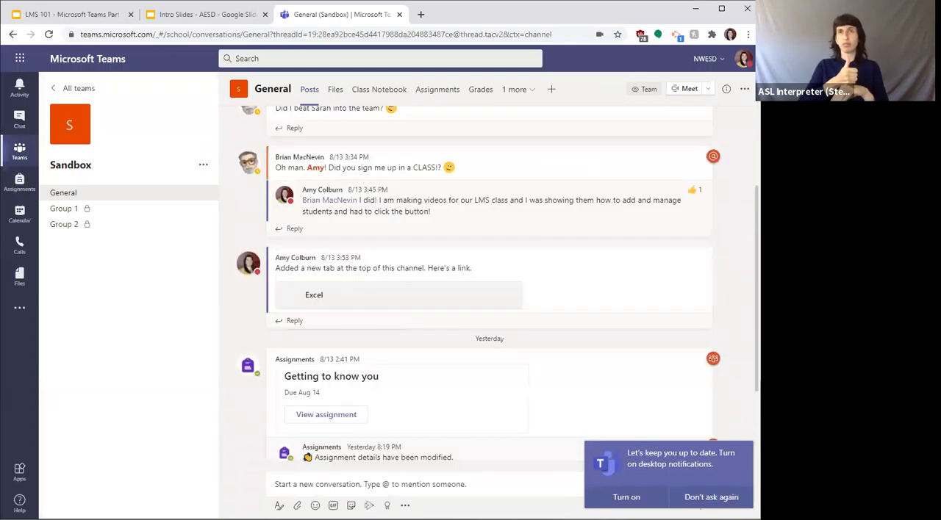
{"action": "scroll", "coordinate": [489, 287], "scroll_direction": "up", "scroll_amount": 4}
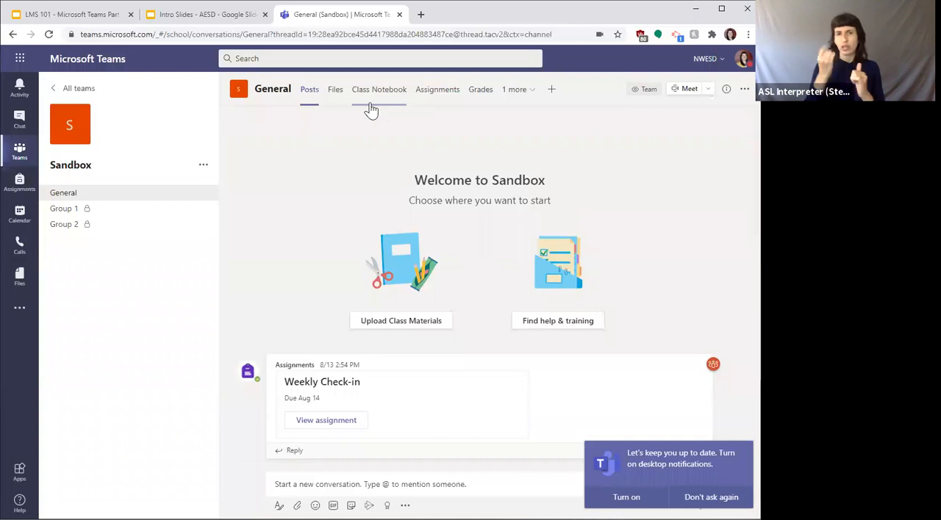
{"action": "left_click", "coordinate": [435, 91]}
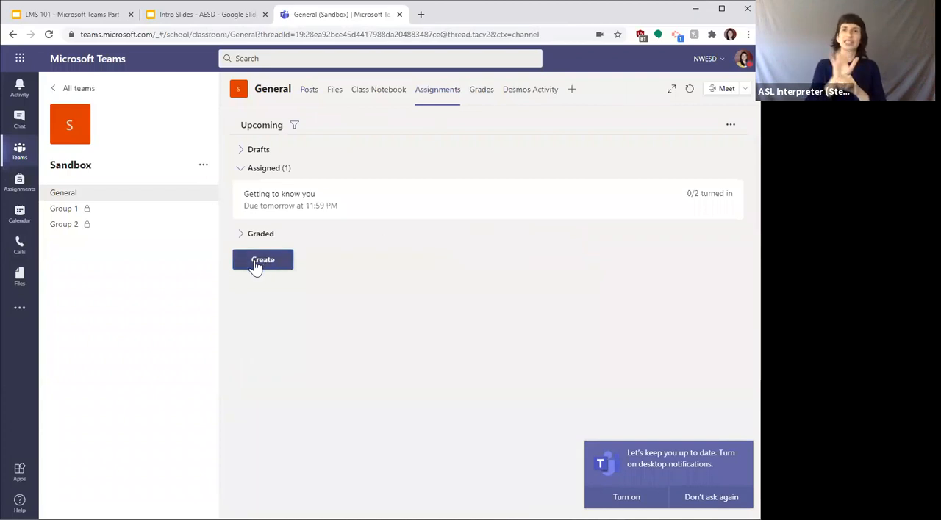
{"action": "left_click", "coordinate": [255, 263]}
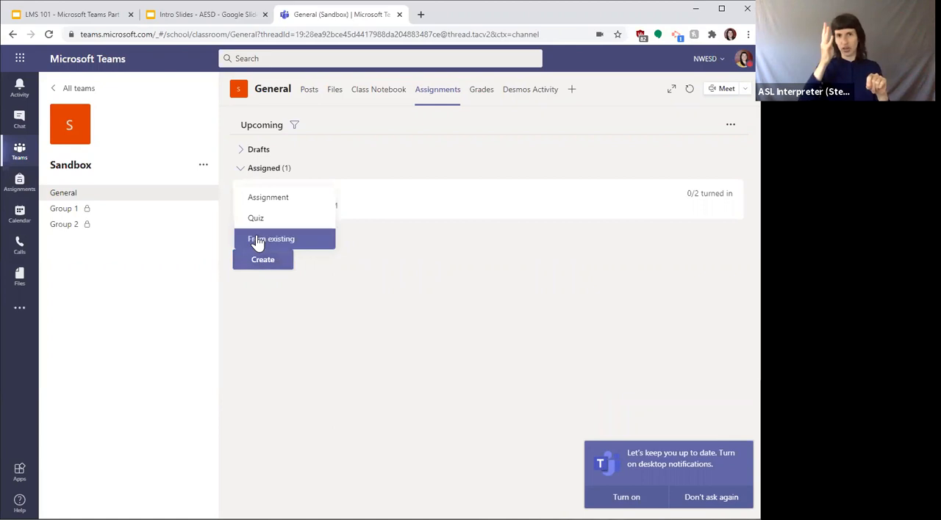
{"action": "left_click", "coordinate": [262, 200]}
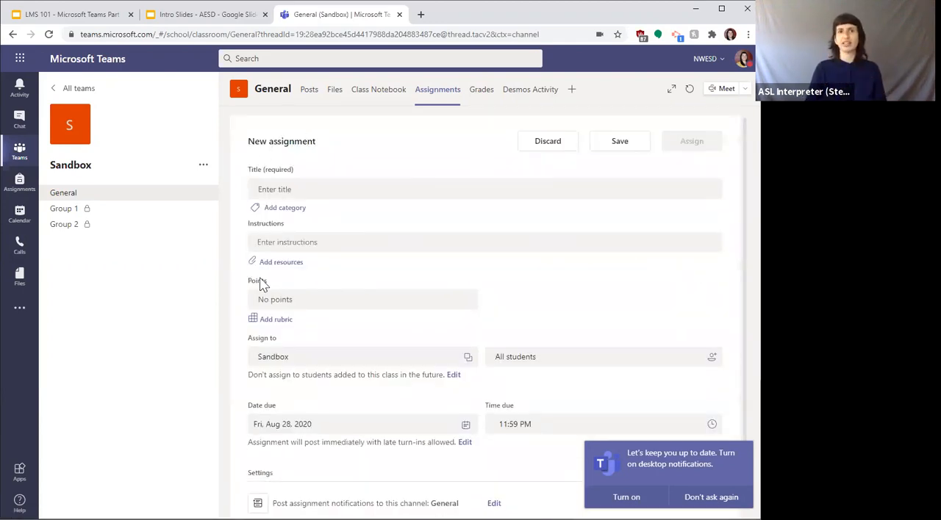
Step: Open the existing Math Rubric from the assignment's rubric options to review it, and close the editor without attaching it
{"action": "left_click", "coordinate": [269, 321]}
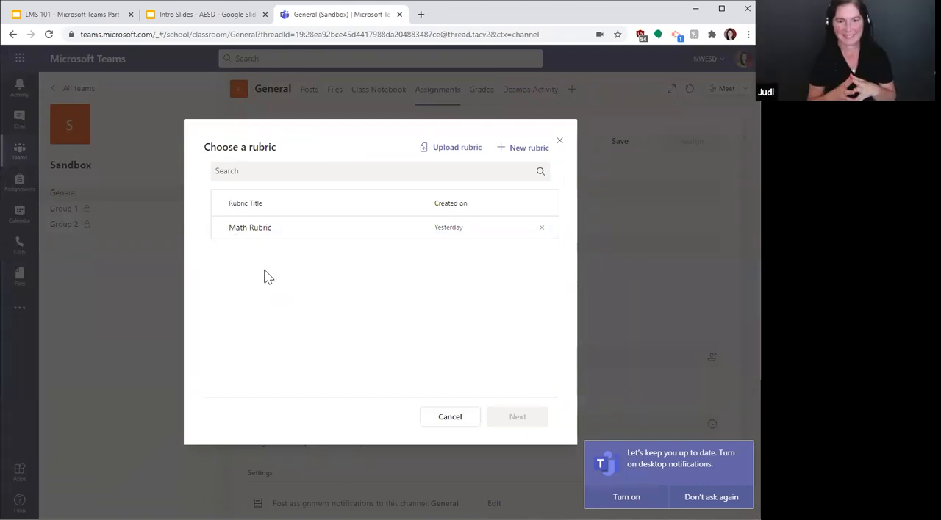
{"action": "left_click", "coordinate": [247, 232]}
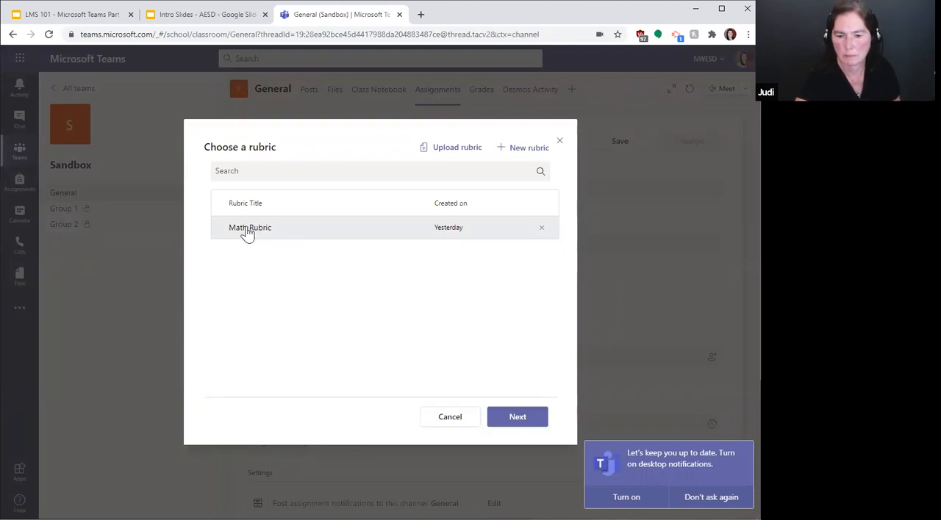
{"action": "left_click", "coordinate": [523, 417]}
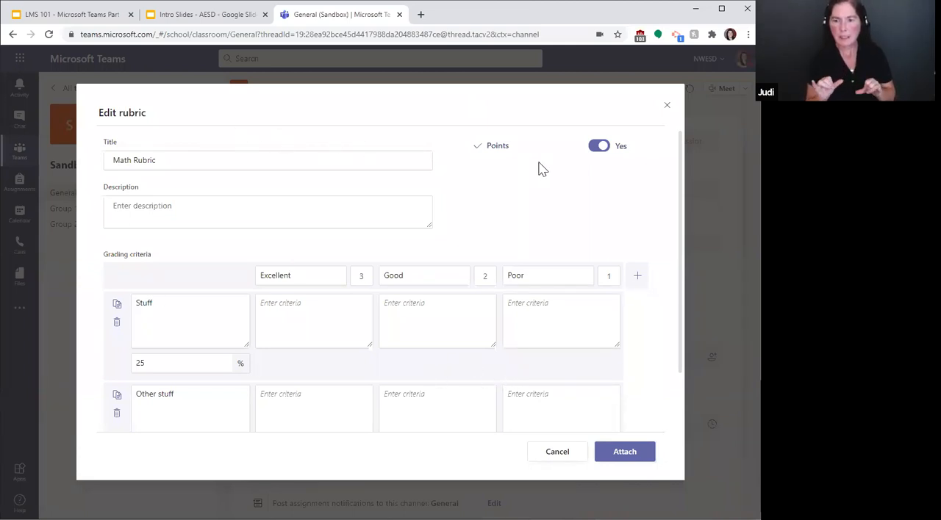
{"action": "left_click", "coordinate": [549, 453]}
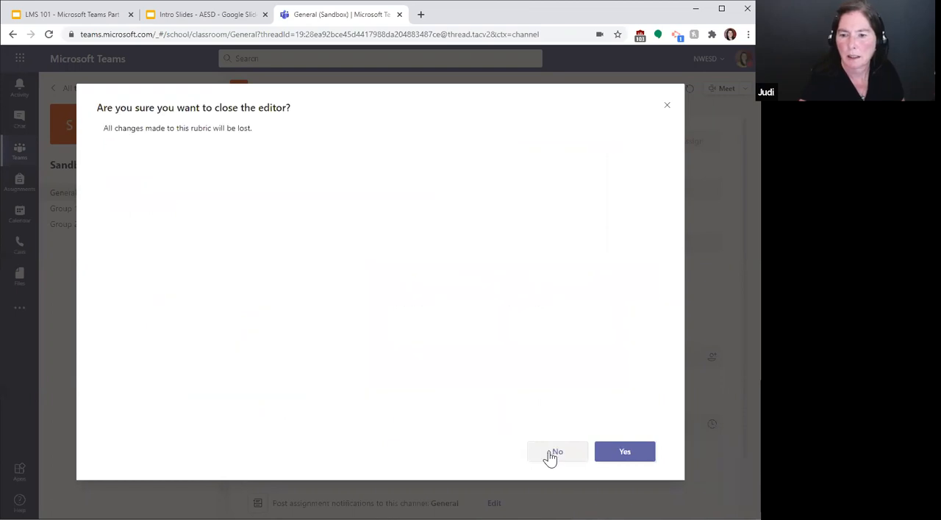
{"action": "left_click", "coordinate": [625, 452]}
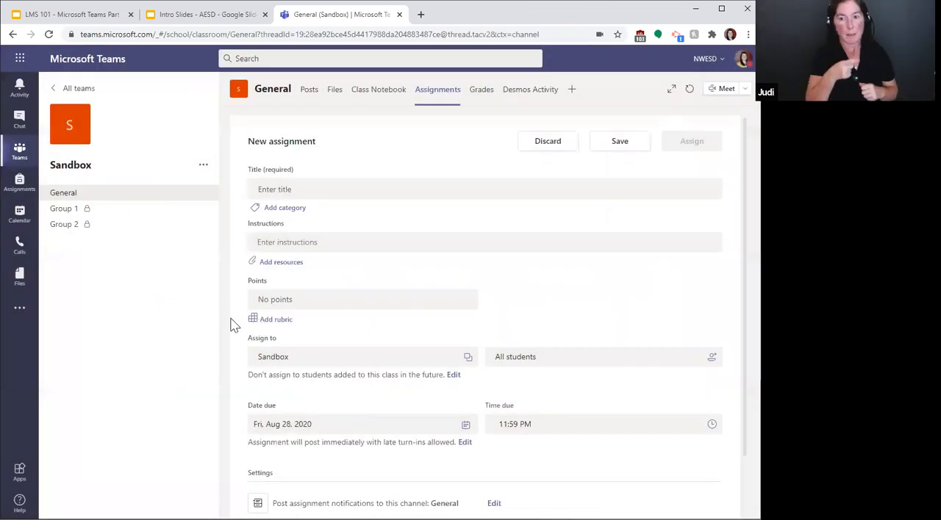
Step: Start a new rubric for the assignment and title it "ELA Rubric"
{"action": "left_click", "coordinate": [281, 326]}
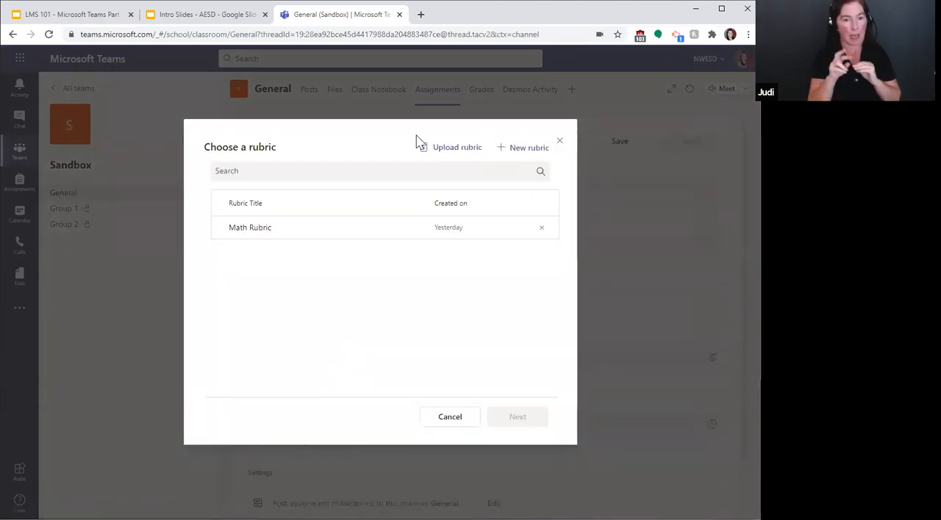
{"action": "left_click", "coordinate": [518, 149]}
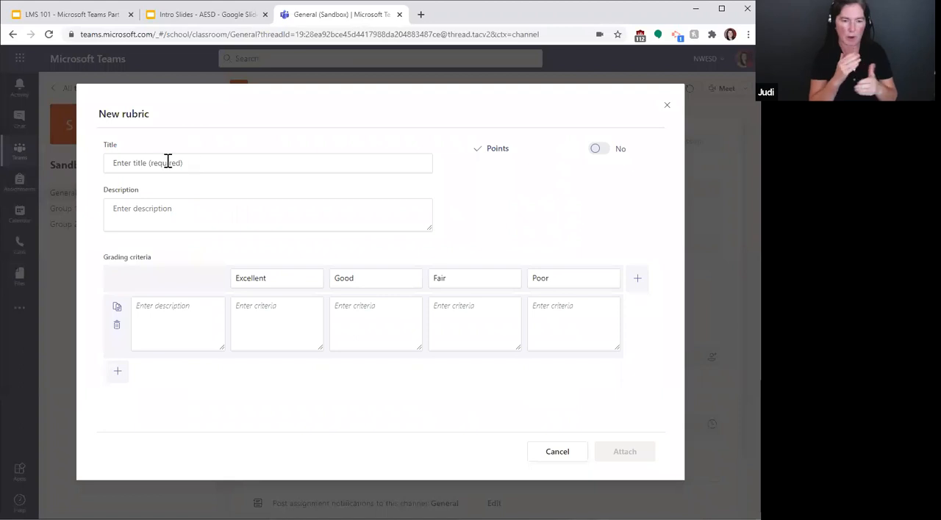
{"action": "left_click", "coordinate": [120, 160]}
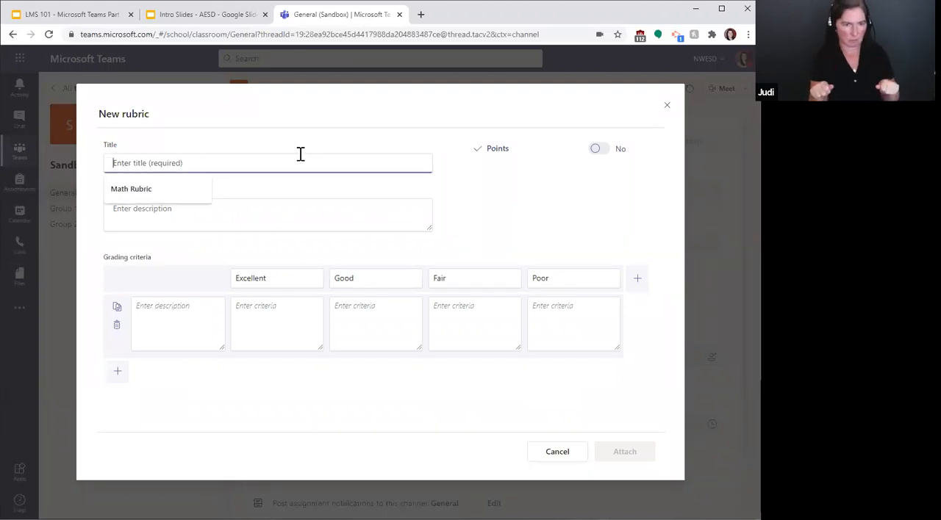
{"action": "type", "text": "ELA Rubric"}
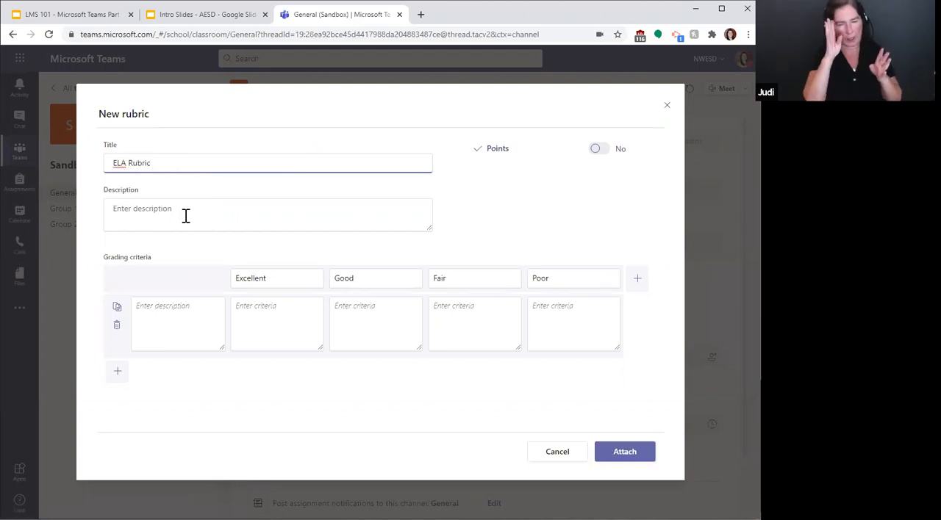
{"action": "left_click", "coordinate": [133, 208]}
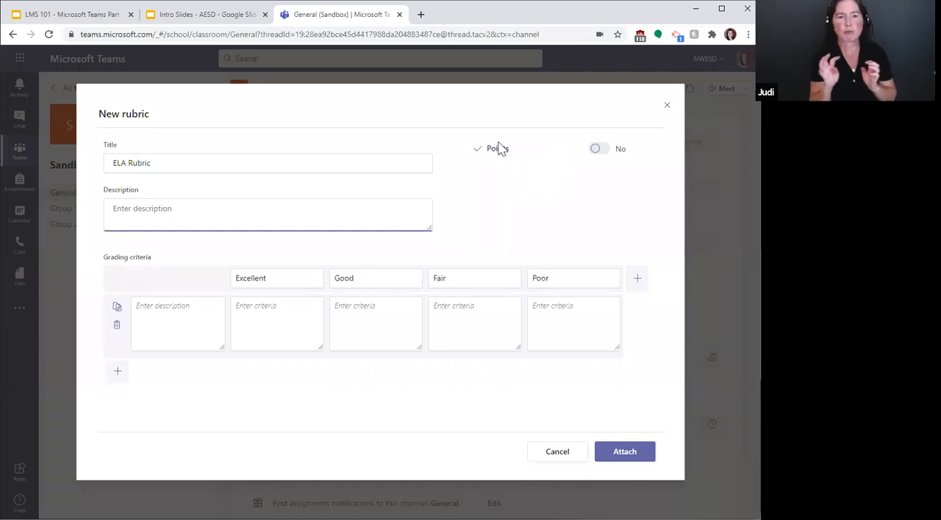
Step: Enable points for the rubric and enter "Colorful?" as the description of the first grading criterion
{"action": "left_click", "coordinate": [599, 151]}
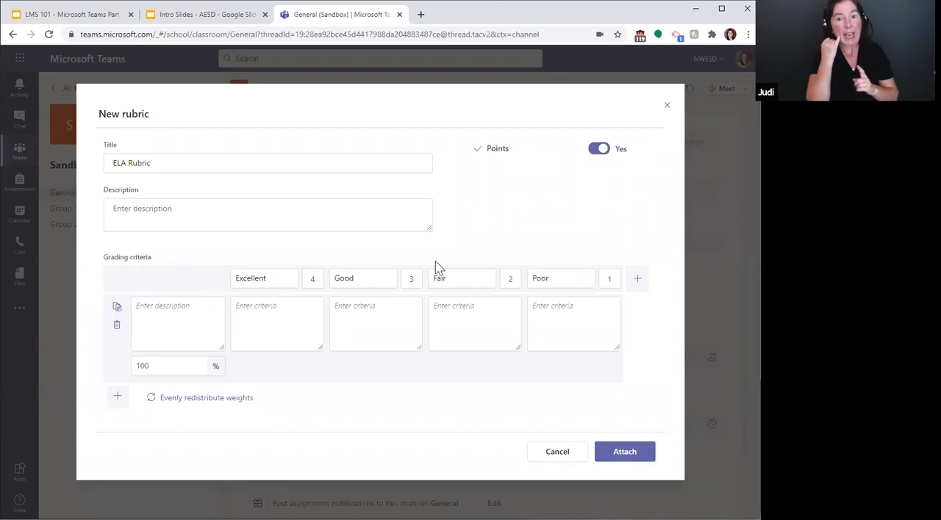
{"action": "left_click", "coordinate": [601, 150]}
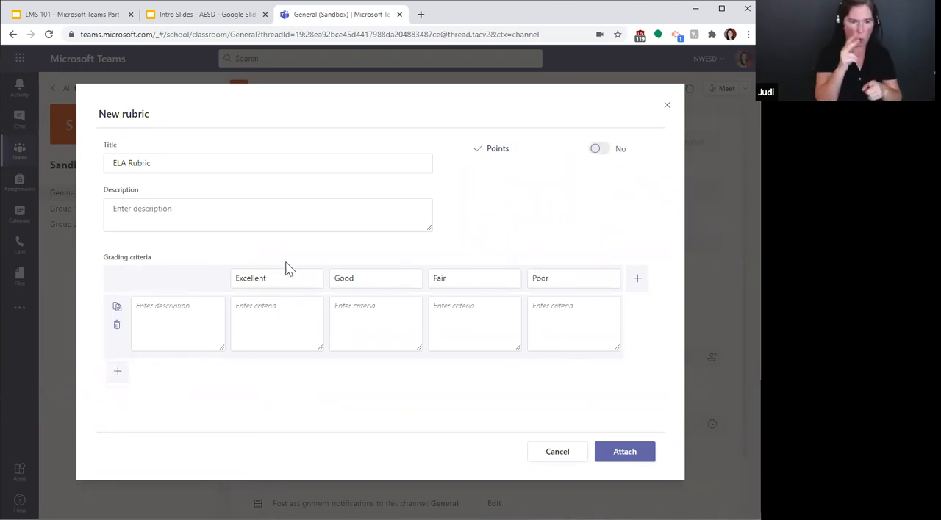
{"action": "left_click", "coordinate": [599, 149]}
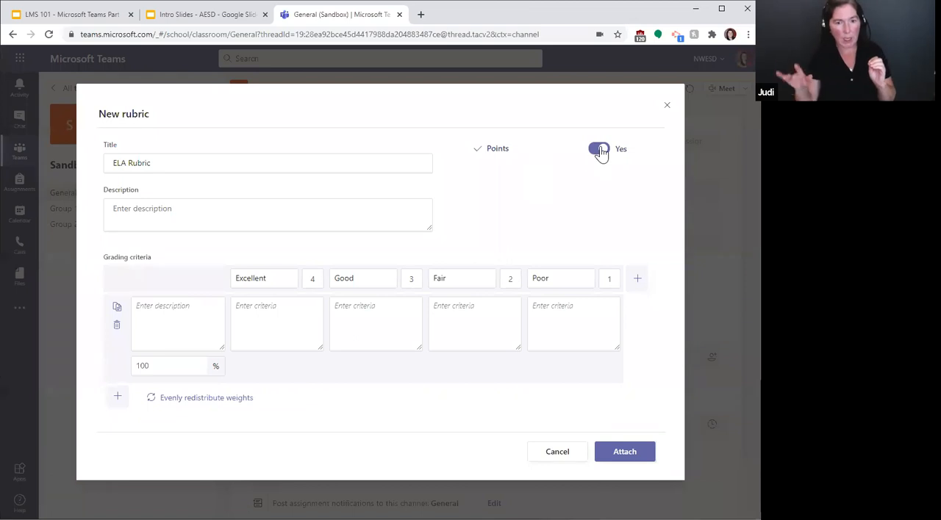
{"action": "left_click", "coordinate": [262, 280]}
{"action": "left_click", "coordinate": [180, 315]}
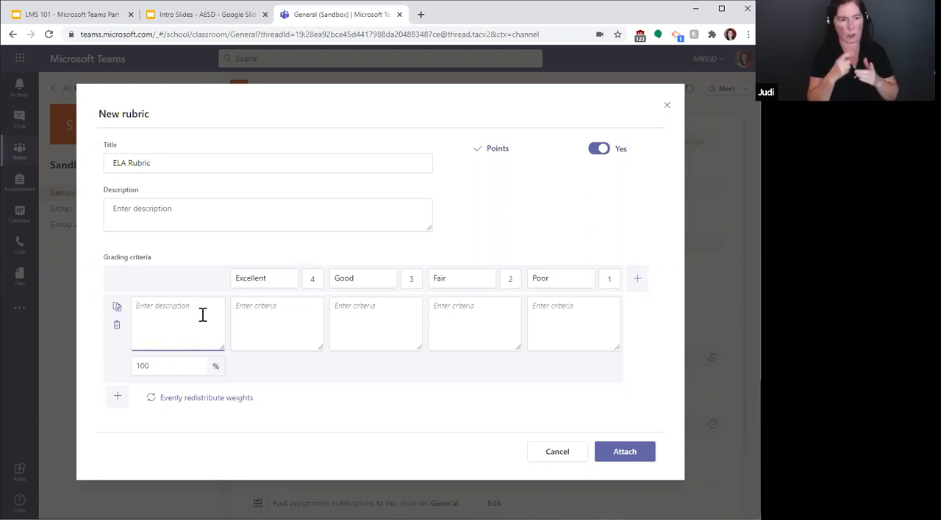
{"action": "type", "text": "Co"}
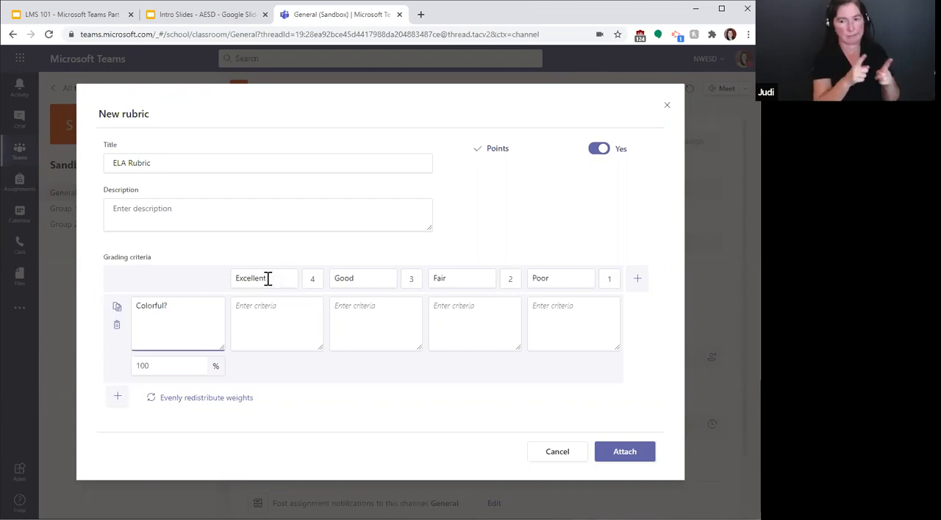
Step: Add a new rating category after Poor in the grading criteria and duplicate it
{"action": "left_click", "coordinate": [635, 279]}
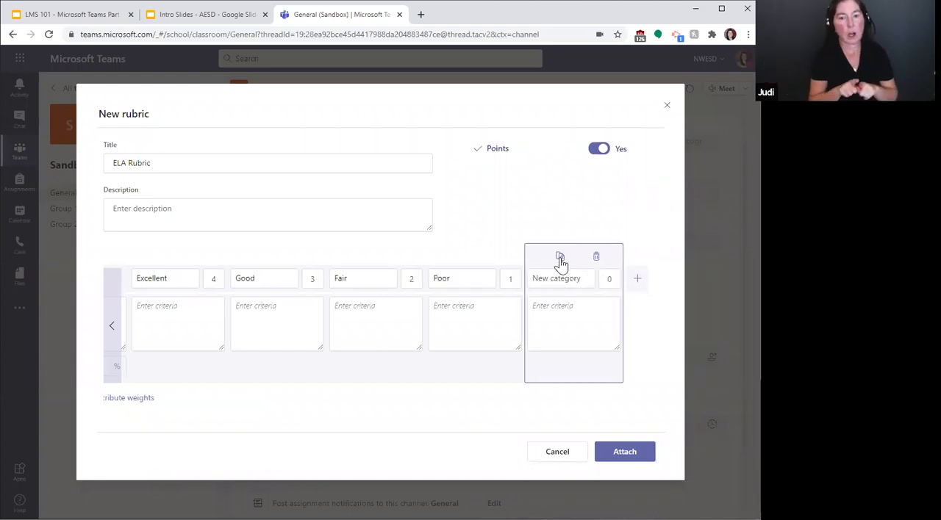
{"action": "left_click", "coordinate": [552, 308]}
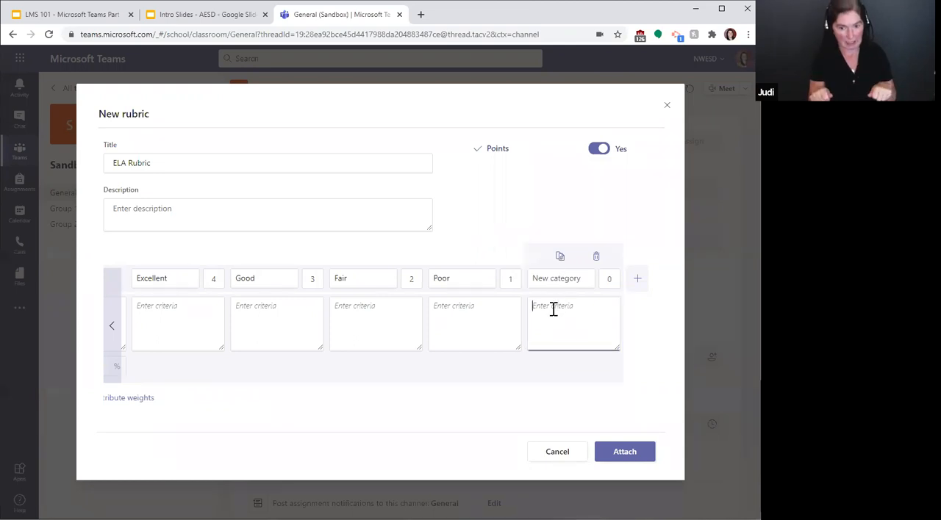
{"action": "left_click", "coordinate": [559, 257]}
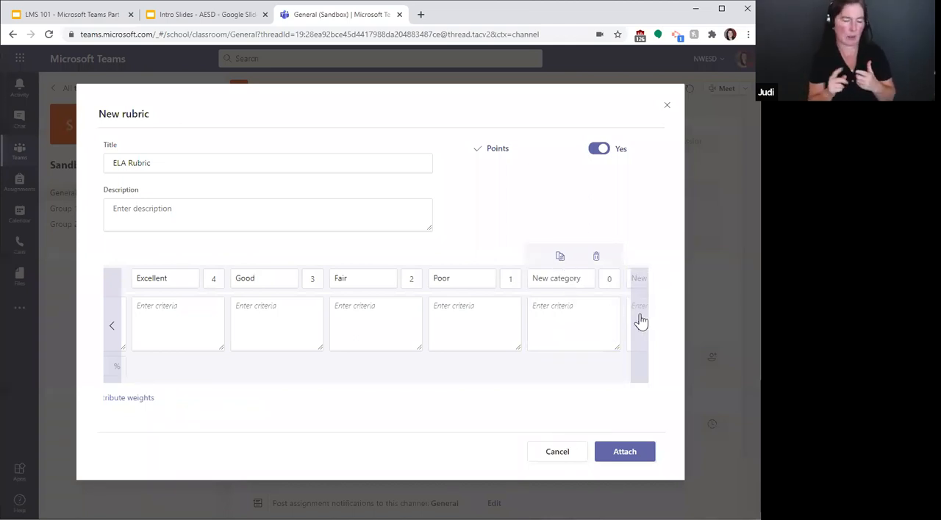
{"action": "left_click", "coordinate": [640, 326]}
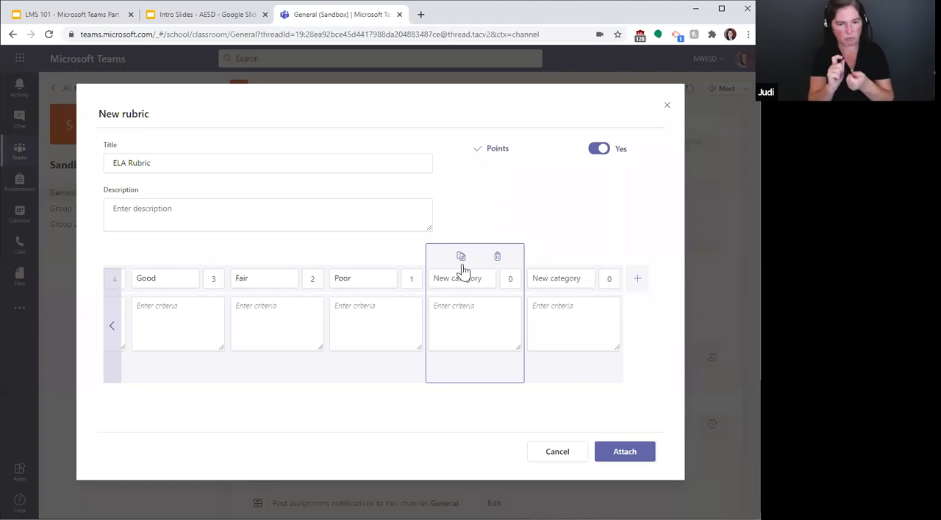
Step: Delete the Poor, Fair and Good rating columns and both new category columns, keeping only Excellent
{"action": "left_click", "coordinate": [377, 319]}
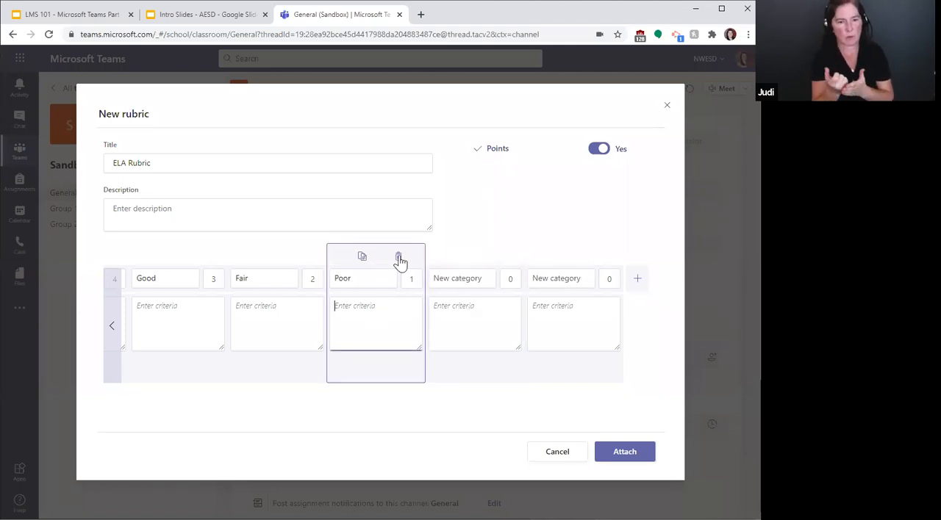
{"action": "left_click", "coordinate": [398, 259]}
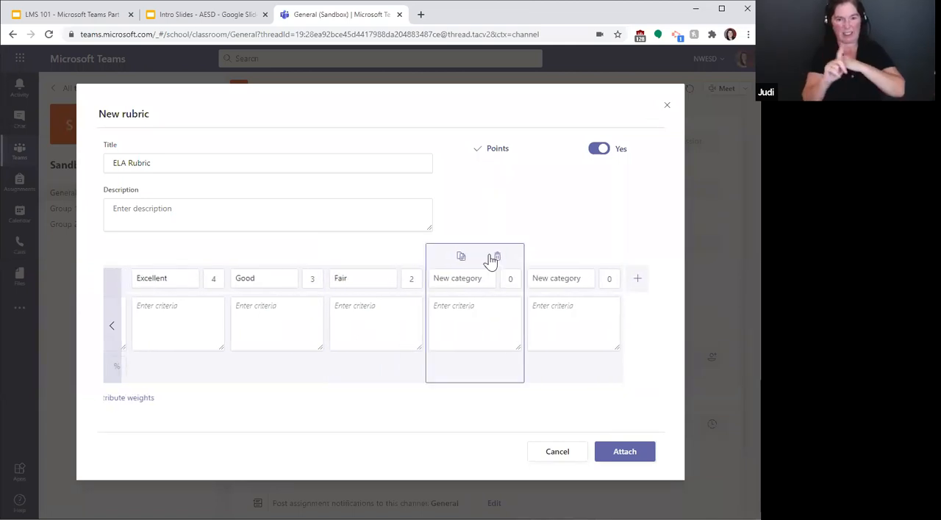
{"action": "left_click", "coordinate": [494, 258]}
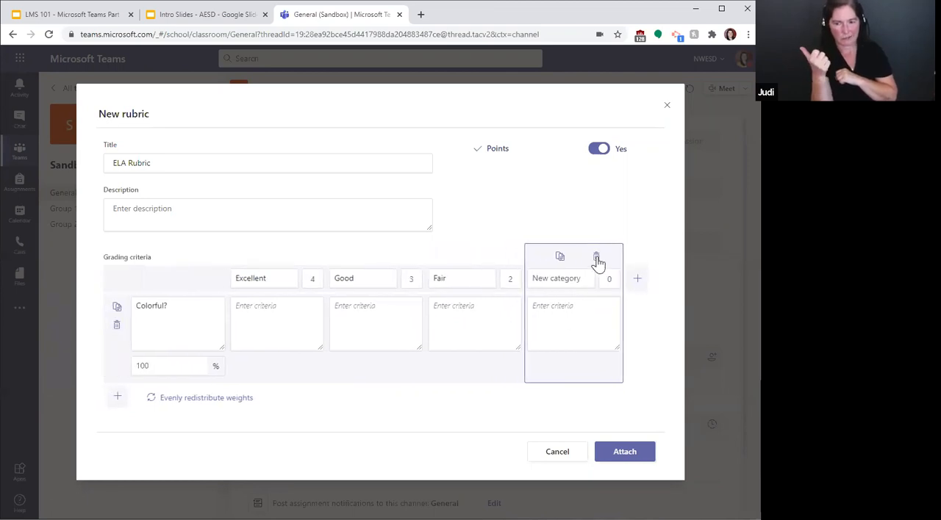
{"action": "left_click", "coordinate": [596, 259]}
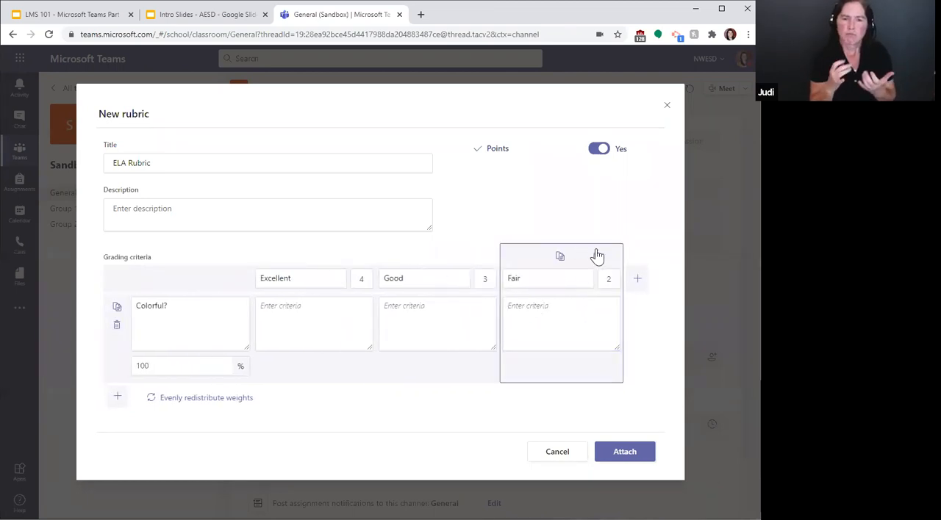
{"action": "left_click", "coordinate": [596, 256]}
{"action": "left_click", "coordinate": [596, 258]}
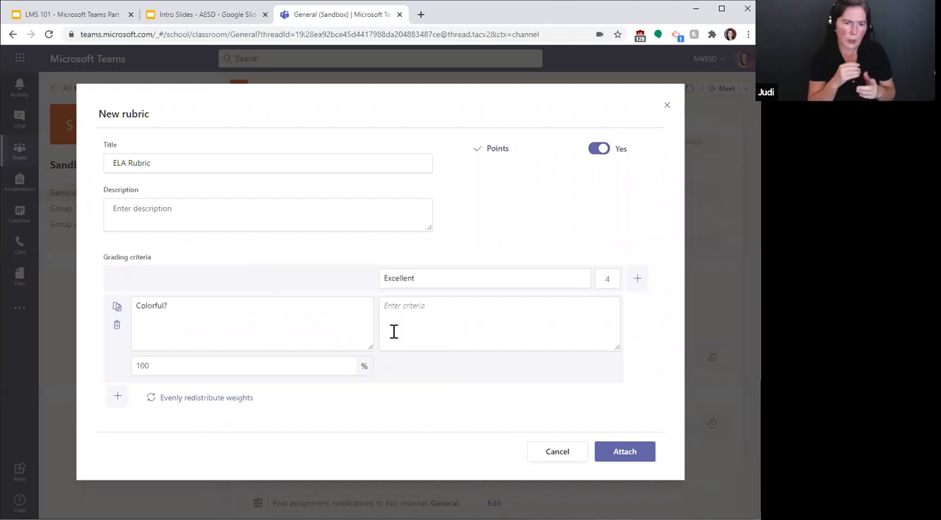
Step: Set the Excellent rating's point value to 1
{"action": "left_click", "coordinate": [606, 279]}
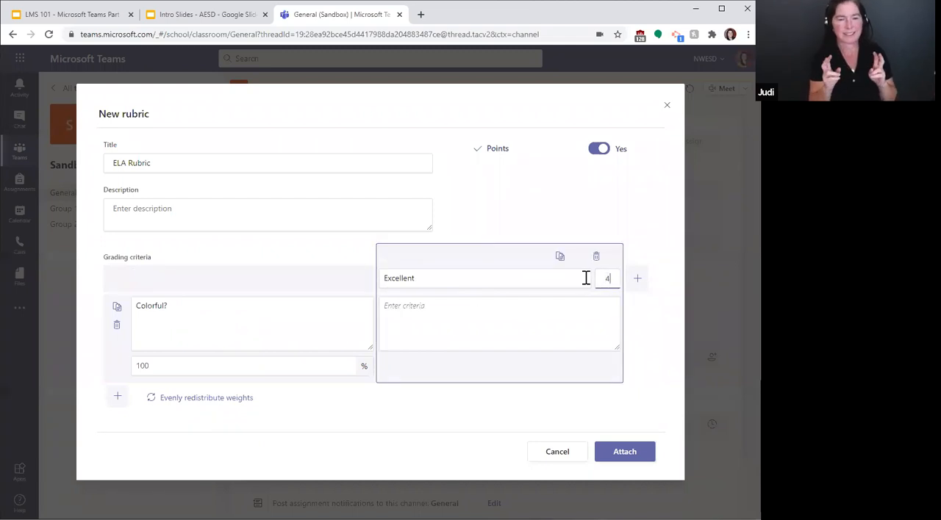
{"action": "type", "text": "1"}
{"action": "left_click", "coordinate": [551, 319]}
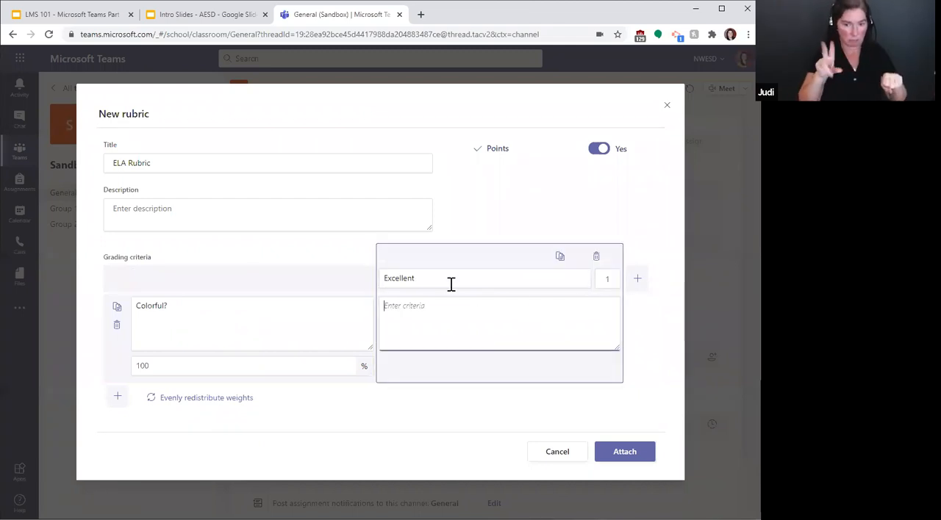
Step: Add two more blank criterion rows below "Colorful?" in the rubric
{"action": "left_click", "coordinate": [117, 397]}
{"action": "left_click", "coordinate": [180, 334]}
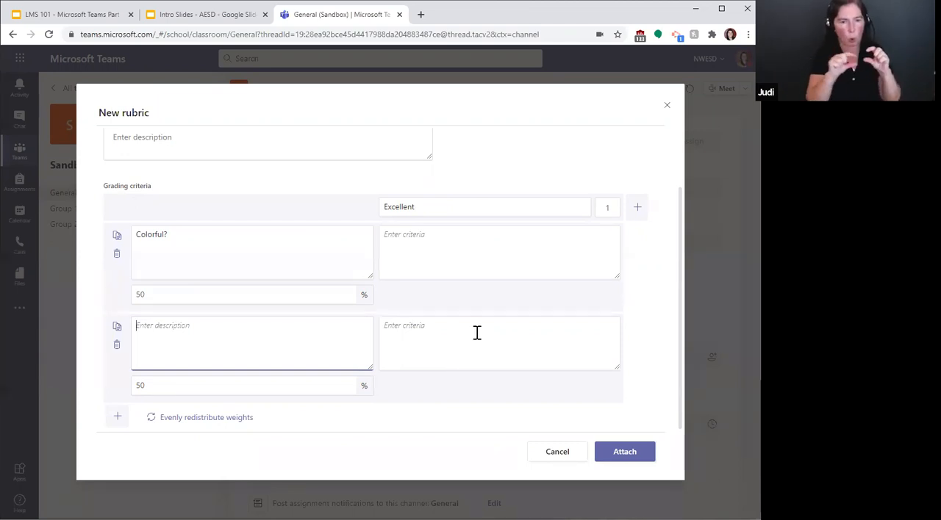
{"action": "scroll", "coordinate": [481, 338], "scroll_direction": "up", "scroll_amount": 2}
{"action": "scroll", "coordinate": [482, 338], "scroll_direction": "down", "scroll_amount": 2}
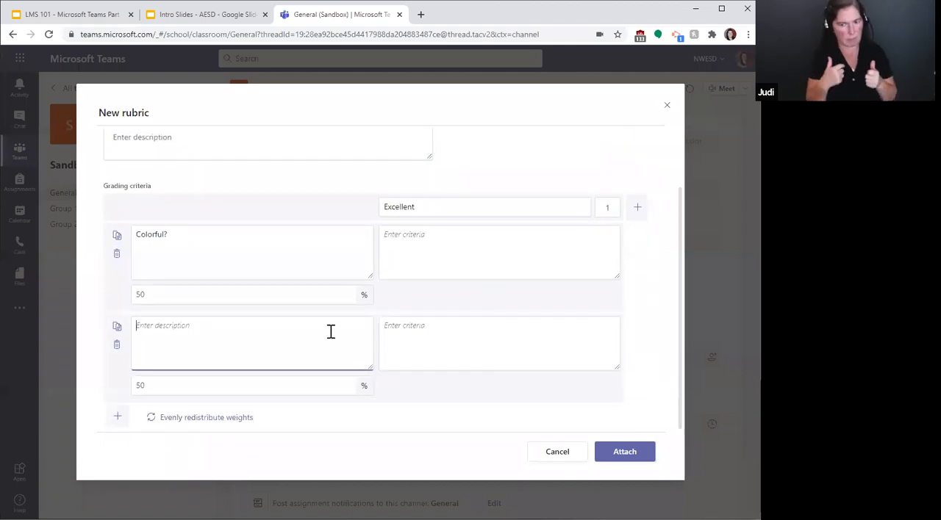
{"action": "left_click", "coordinate": [118, 417]}
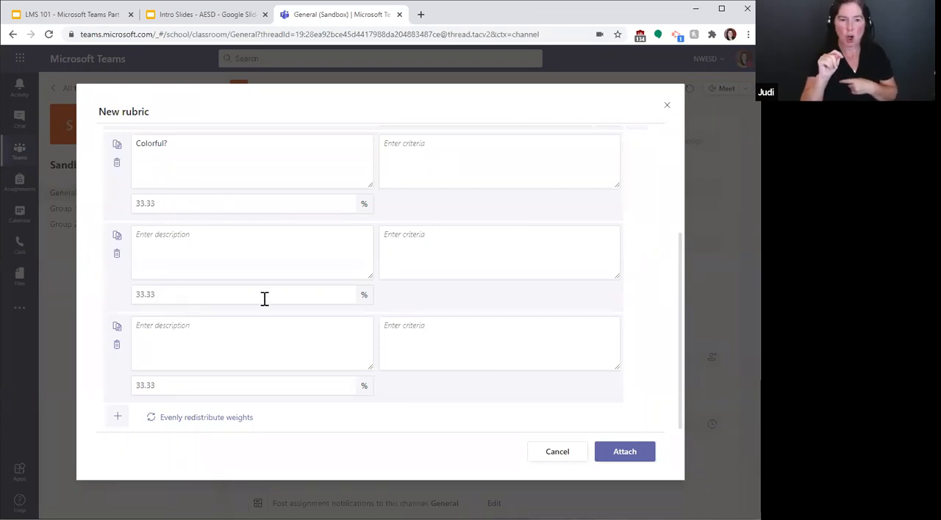
Step: Set the criteria weights to 40% for "Colorful?" and 30% for each of the two blank rows
{"action": "scroll", "coordinate": [265, 298], "scroll_direction": "up", "scroll_amount": 3}
{"action": "scroll", "coordinate": [284, 300], "scroll_direction": "down", "scroll_amount": 2}
{"action": "scroll", "coordinate": [282, 298], "scroll_direction": "down", "scroll_amount": 1}
{"action": "left_click", "coordinate": [170, 197]}
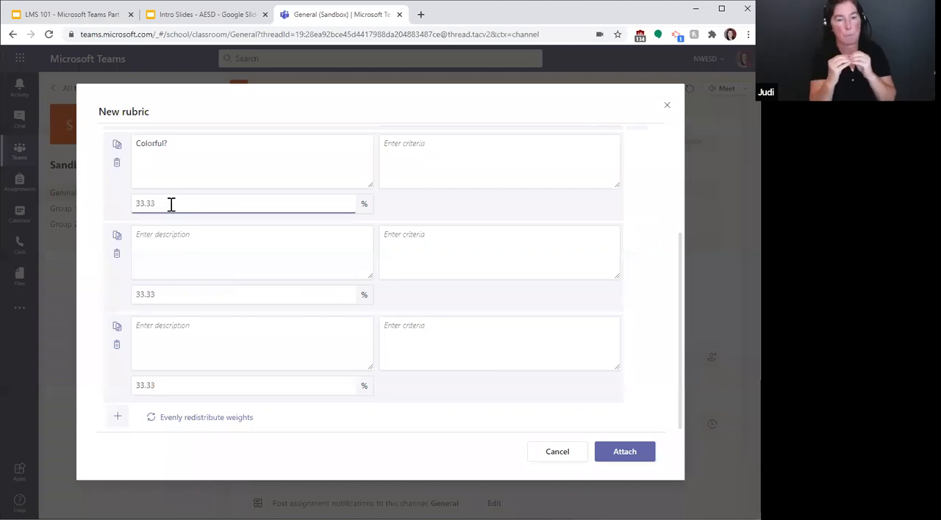
{"action": "key", "text": "ctrl+a"}
{"action": "type", "text": "40"}
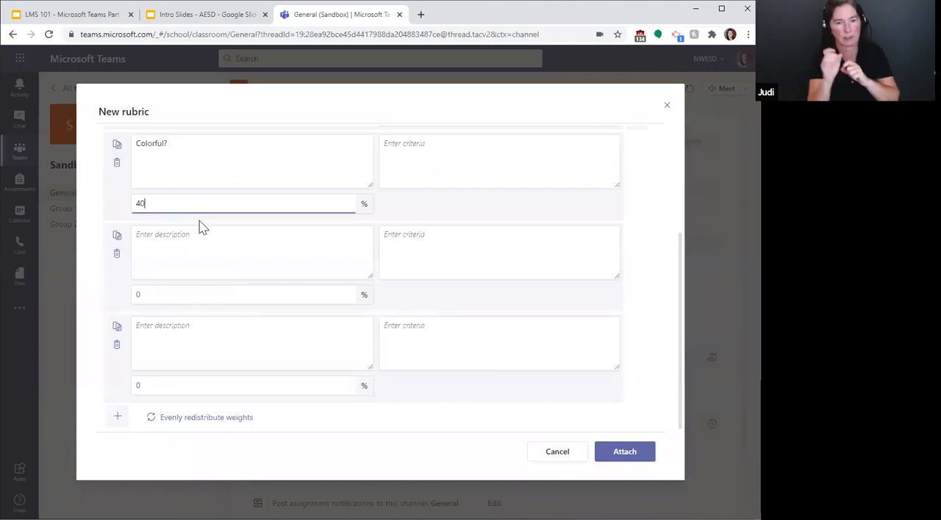
{"action": "left_click", "coordinate": [455, 213]}
{"action": "left_click", "coordinate": [205, 293]}
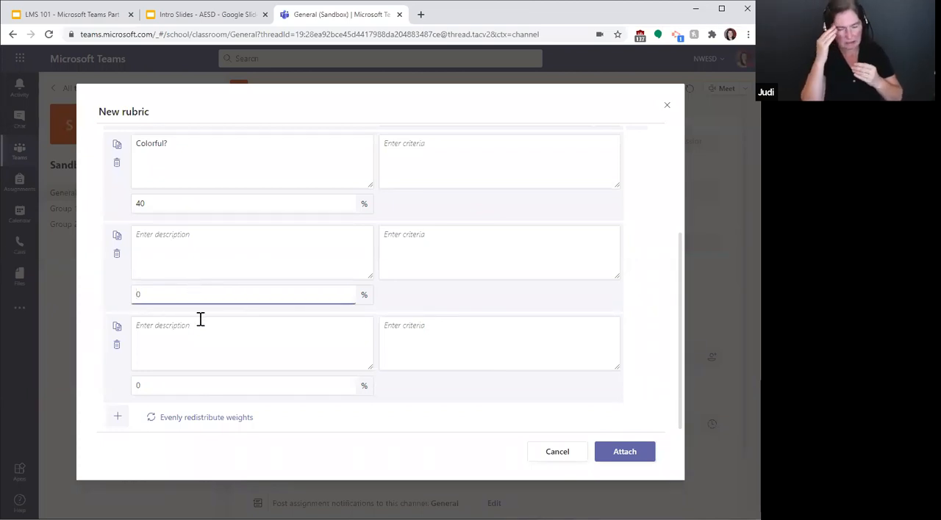
{"action": "left_click", "coordinate": [208, 380]}
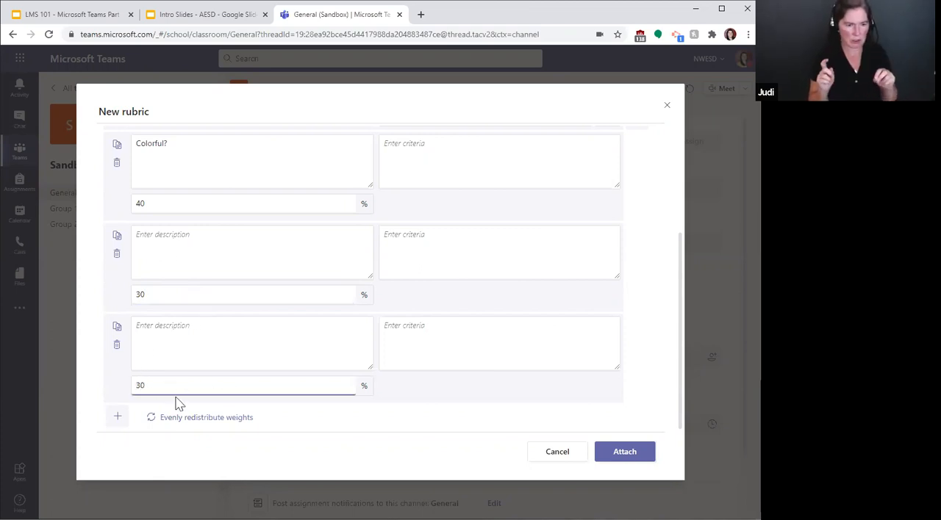
Step: Redistribute the weights evenly across the three grading criteria
{"action": "scroll", "coordinate": [250, 248], "scroll_direction": "up", "scroll_amount": 3}
{"action": "scroll", "coordinate": [250, 253], "scroll_direction": "down", "scroll_amount": 3}
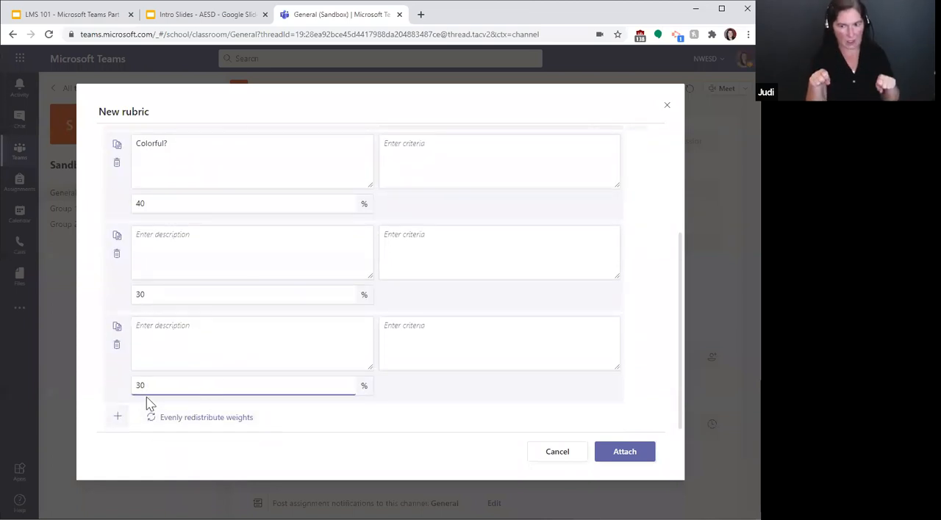
{"action": "left_click", "coordinate": [184, 425]}
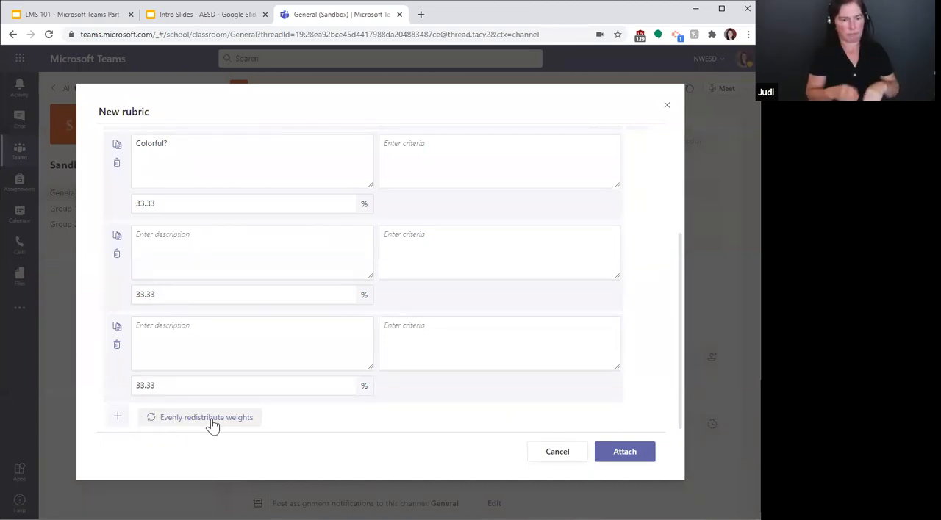
Step: Attach the ELA Rubric with its three evenly weighted criteria to the new assignment
{"action": "scroll", "coordinate": [382, 397], "scroll_direction": "up", "scroll_amount": 5}
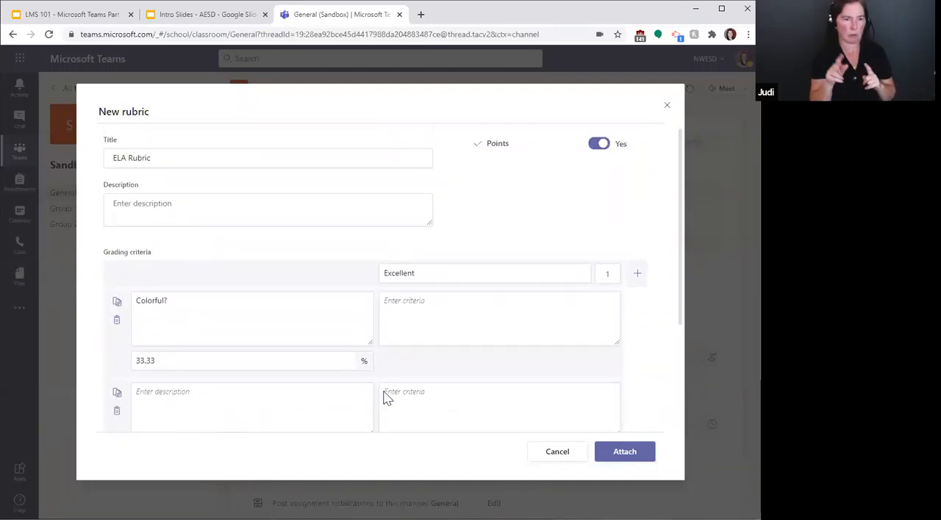
{"action": "left_click", "coordinate": [622, 457]}
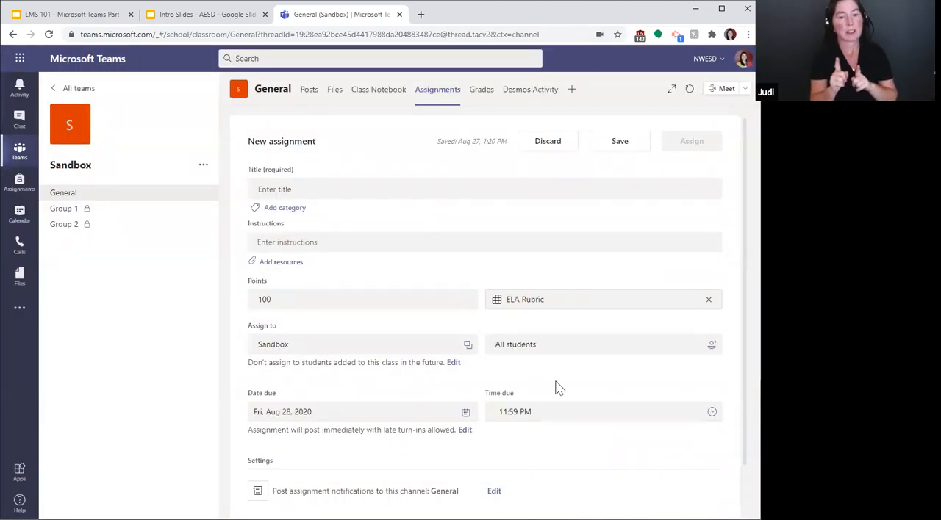
{"action": "scroll", "coordinate": [546, 387], "scroll_direction": "down", "scroll_amount": 2}
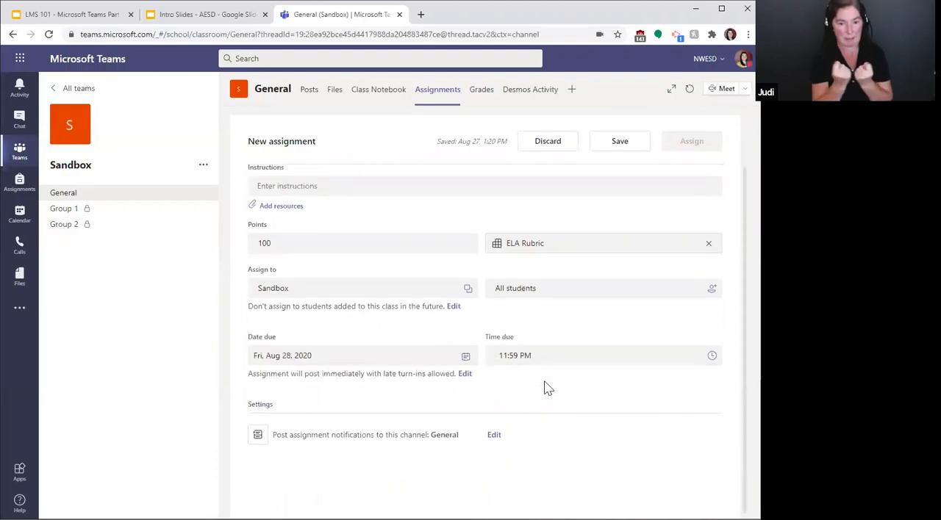
{"action": "scroll", "coordinate": [527, 383], "scroll_direction": "up", "scroll_amount": 2}
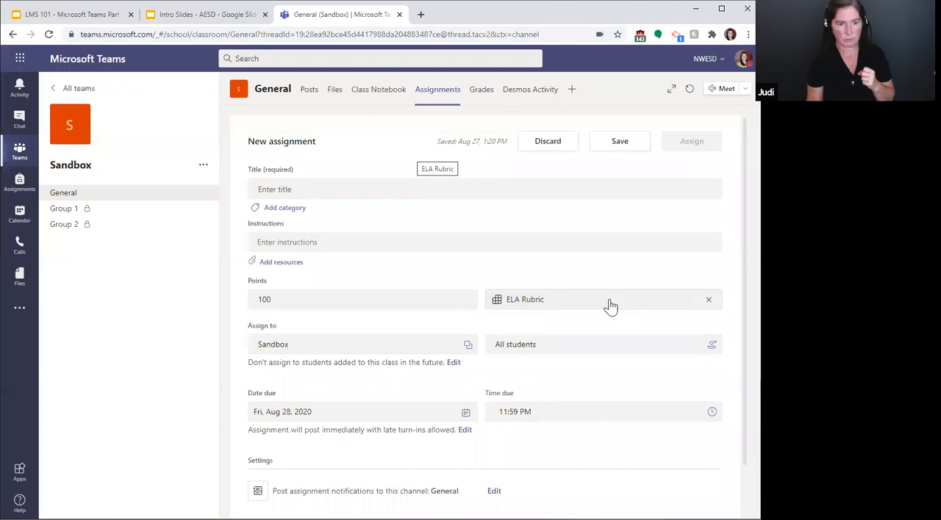
{"action": "scroll", "coordinate": [654, 306], "scroll_direction": "down", "scroll_amount": 1}
{"action": "scroll", "coordinate": [651, 308], "scroll_direction": "up", "scroll_amount": 1}
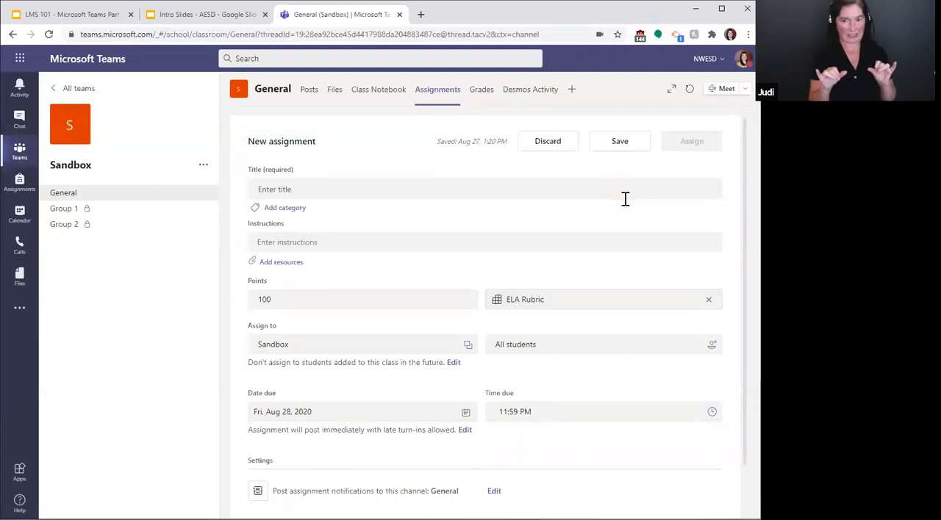
Step: Discard the untitled assignment and reload the Sandbox team's assignments page
{"action": "left_click", "coordinate": [617, 144]}
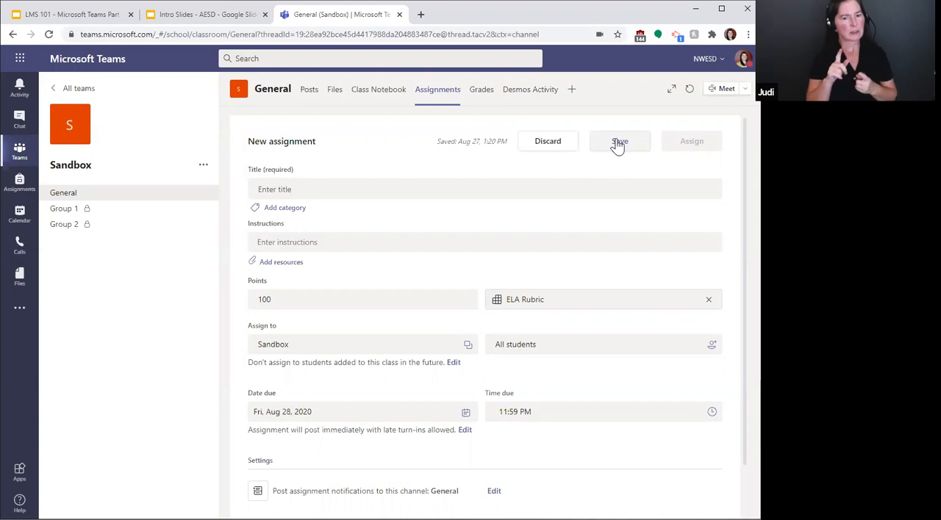
{"action": "left_click", "coordinate": [547, 143]}
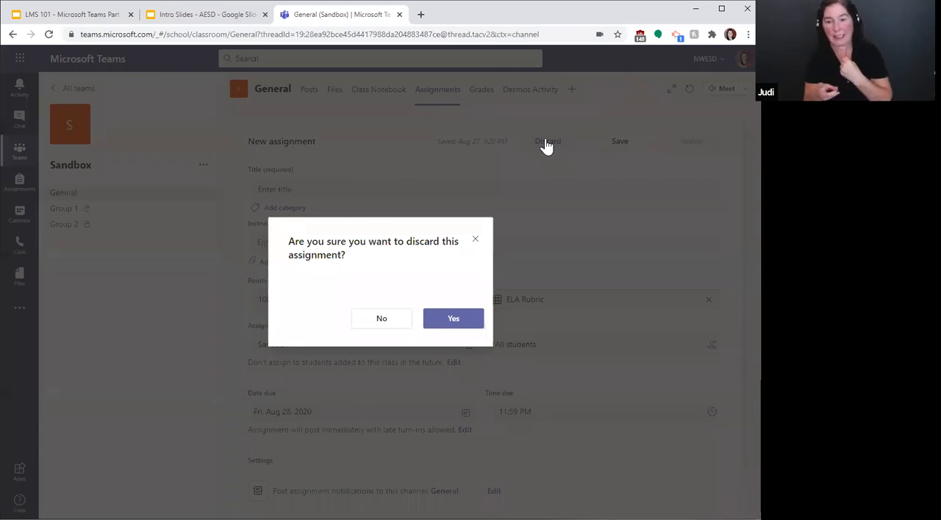
{"action": "left_click", "coordinate": [452, 320]}
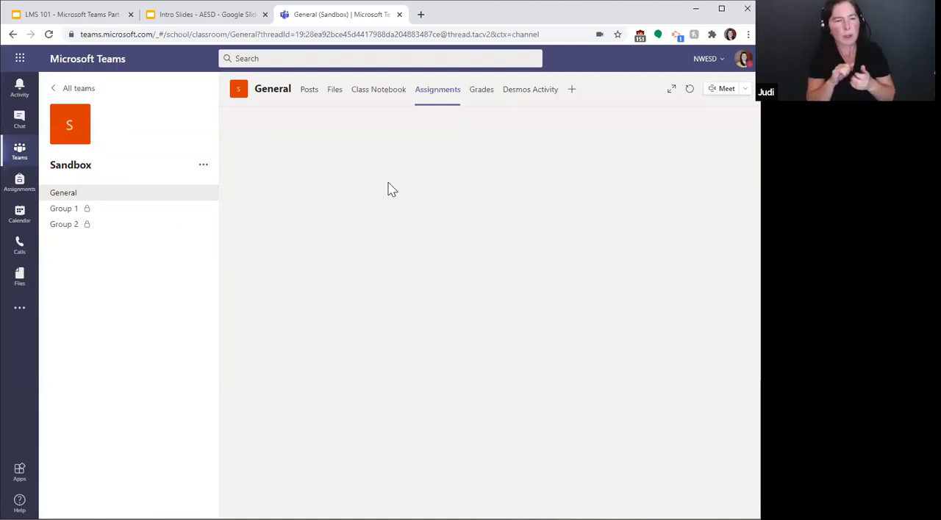
{"action": "left_click", "coordinate": [49, 35]}
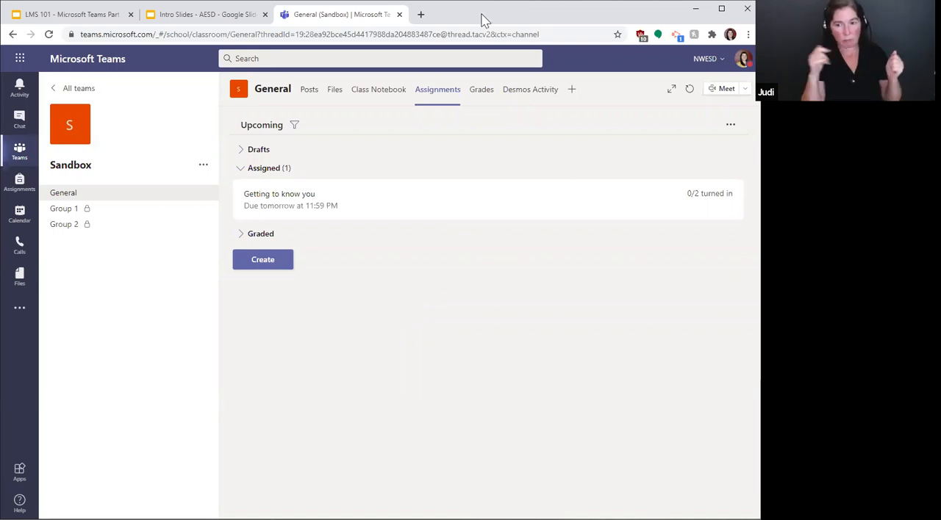
Step: View the saved rubrics available for a new assignment without choosing one, and discard that assignment
{"action": "left_click", "coordinate": [257, 267]}
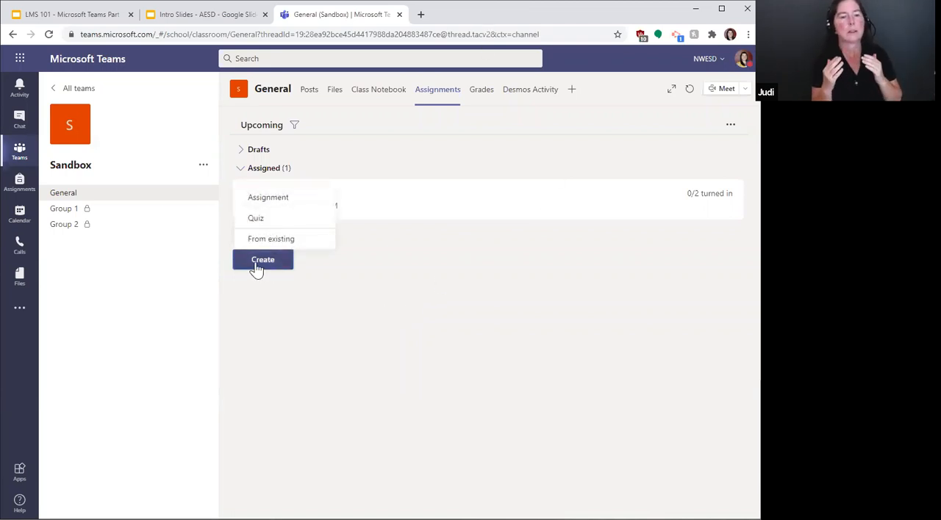
{"action": "left_click", "coordinate": [267, 203]}
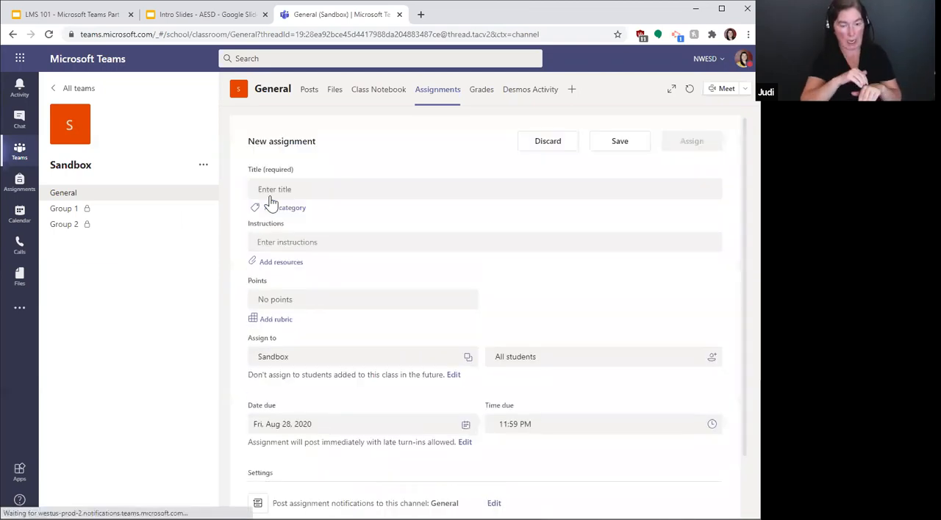
{"action": "left_click", "coordinate": [270, 321]}
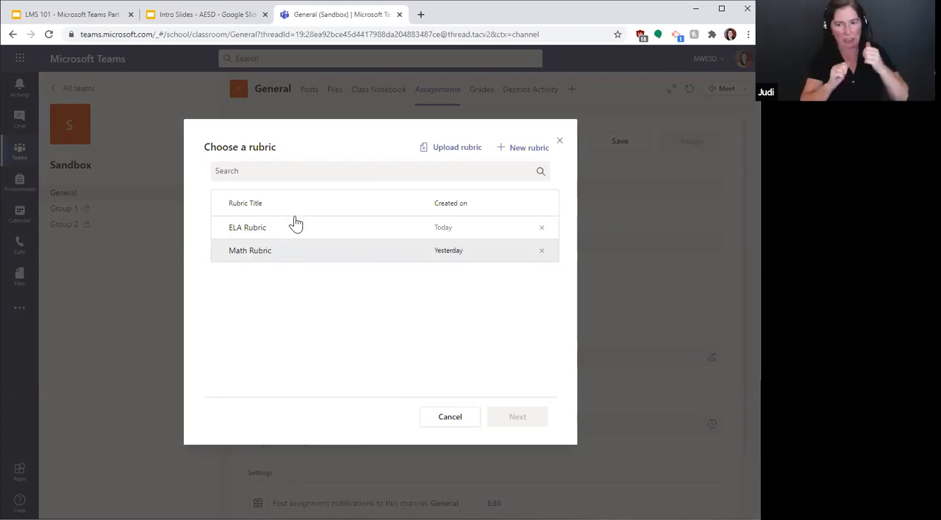
{"action": "left_click", "coordinate": [450, 417]}
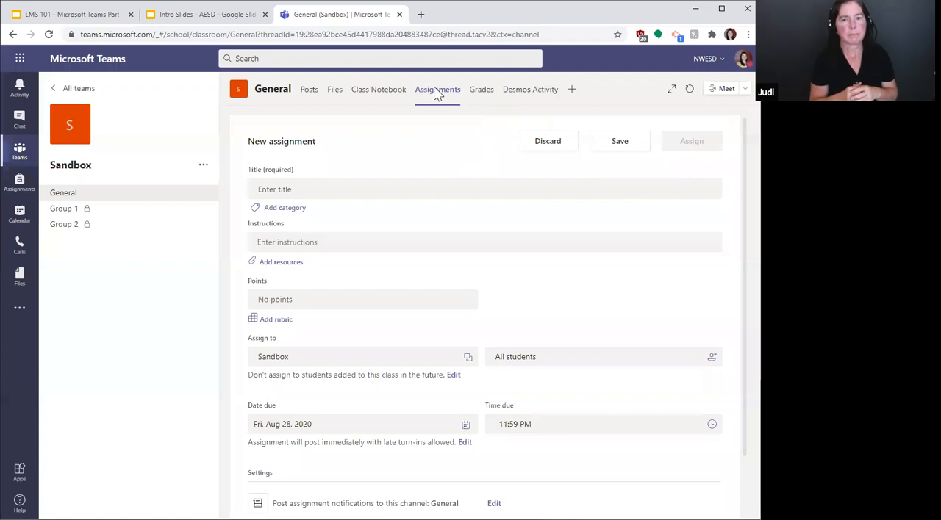
{"action": "left_click", "coordinate": [552, 144]}
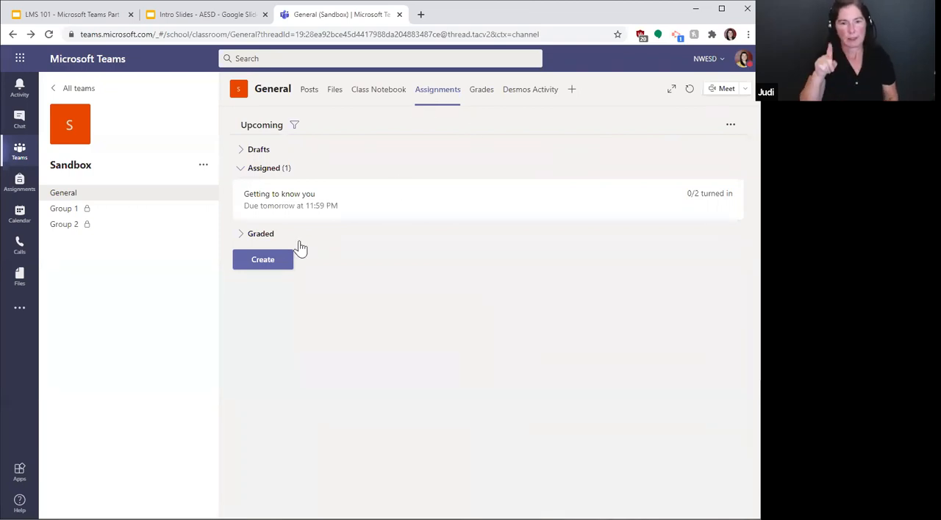
Step: Start a new quiz in Microsoft Forms from the Sandbox team's assignments
{"action": "left_click", "coordinate": [263, 260]}
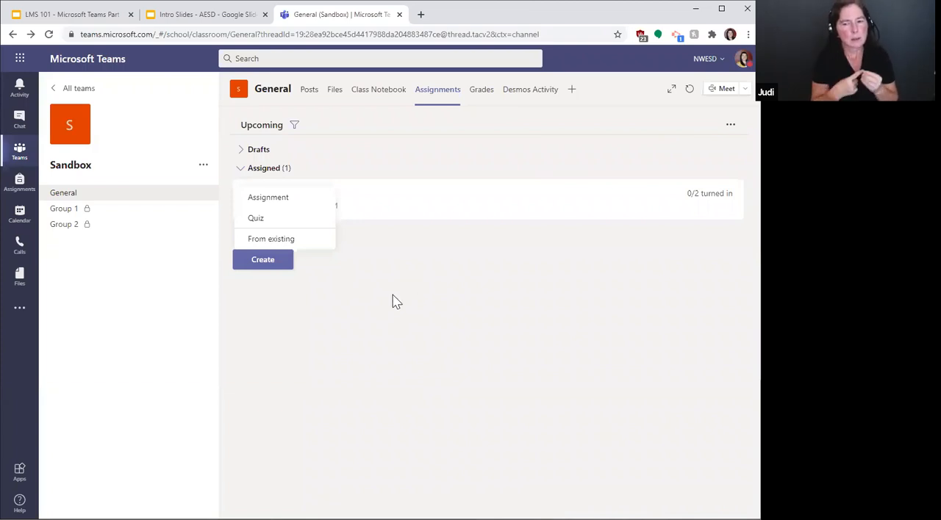
{"action": "left_click", "coordinate": [259, 220]}
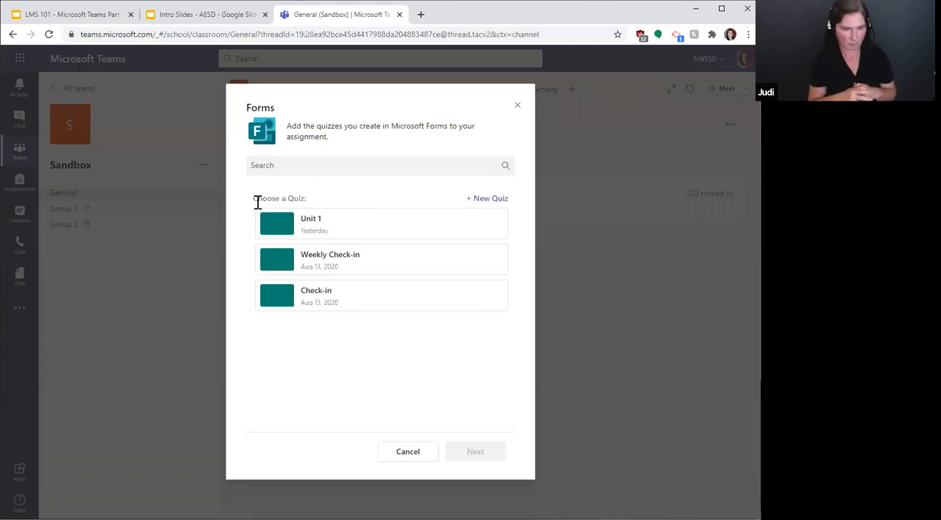
{"action": "left_click", "coordinate": [488, 200]}
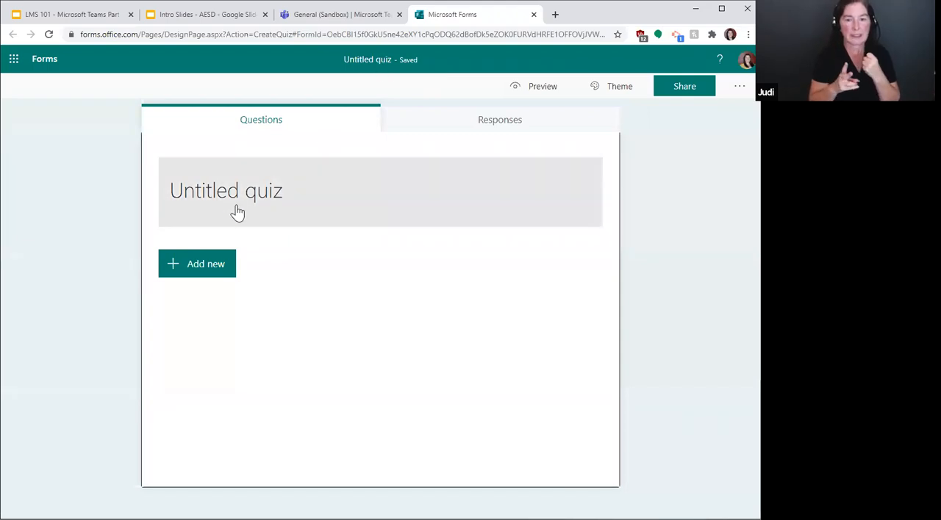
Step: Title the quiz "Week 2 Quiz"
{"action": "left_click", "coordinate": [198, 194]}
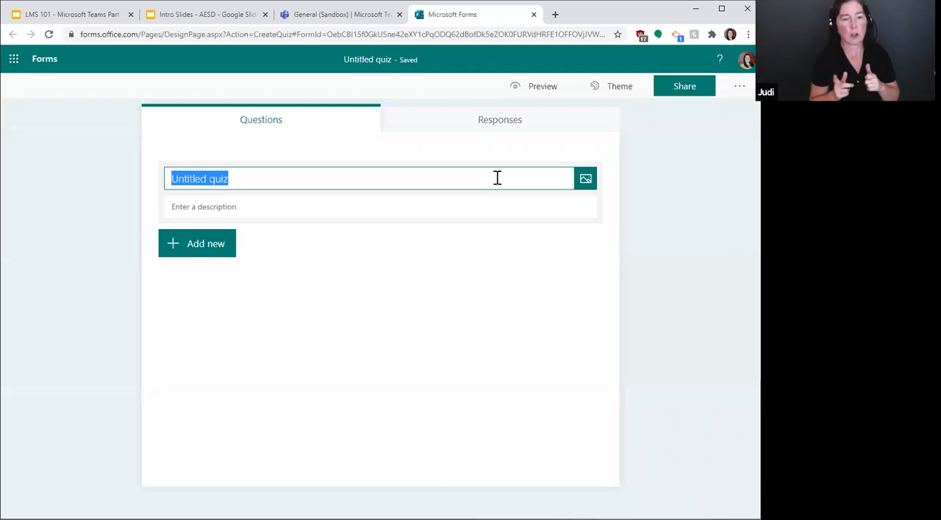
{"action": "type", "text": "Week 2"}
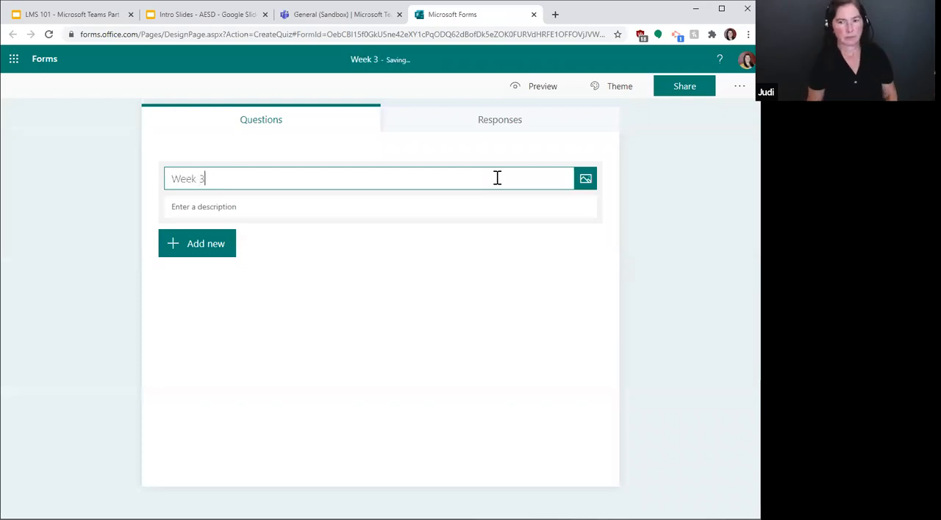
{"action": "type", "text": " Ch"}
{"action": "key", "text": "BackSpace"}
{"action": "key", "text": "BackSpace"}
{"action": "type", "text": "C"}
{"action": "key", "text": "BackSpace"}
{"action": "type", "text": "Quiz"}
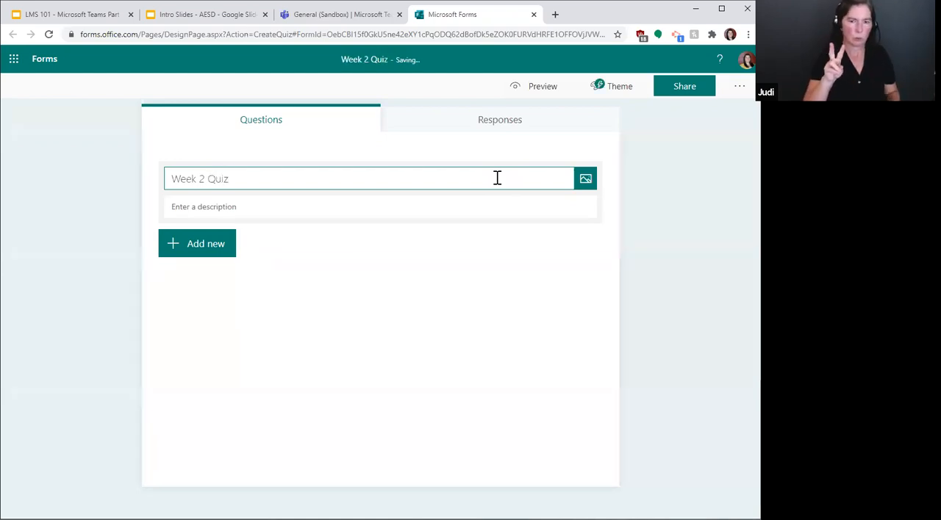
Step: Look at the image sources for the quiz title and the optional description field, leaving both unset
{"action": "left_click", "coordinate": [585, 180]}
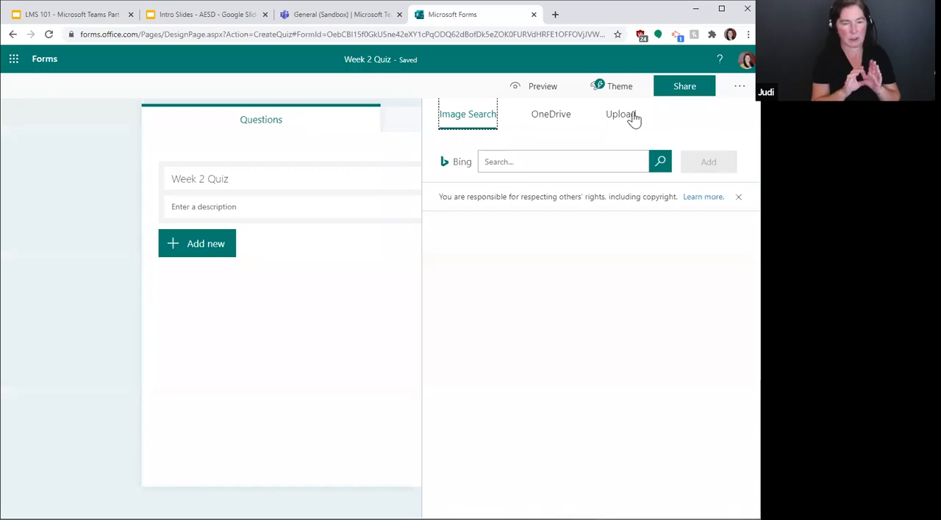
{"action": "left_click", "coordinate": [41, 207]}
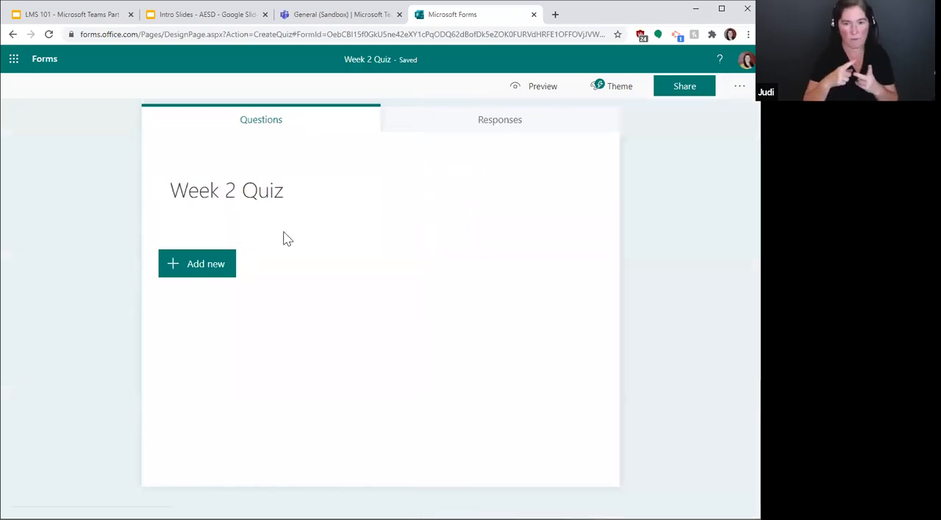
{"action": "left_click", "coordinate": [232, 215]}
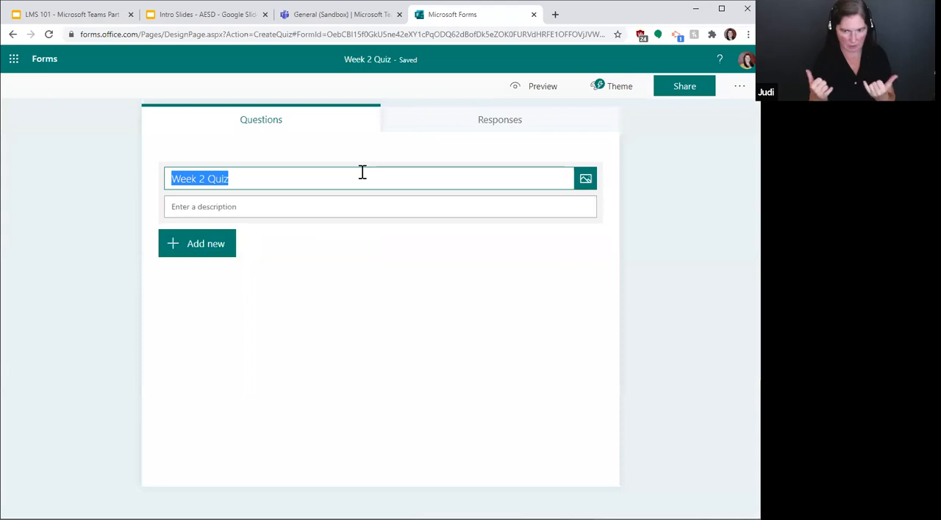
{"action": "left_click", "coordinate": [203, 212]}
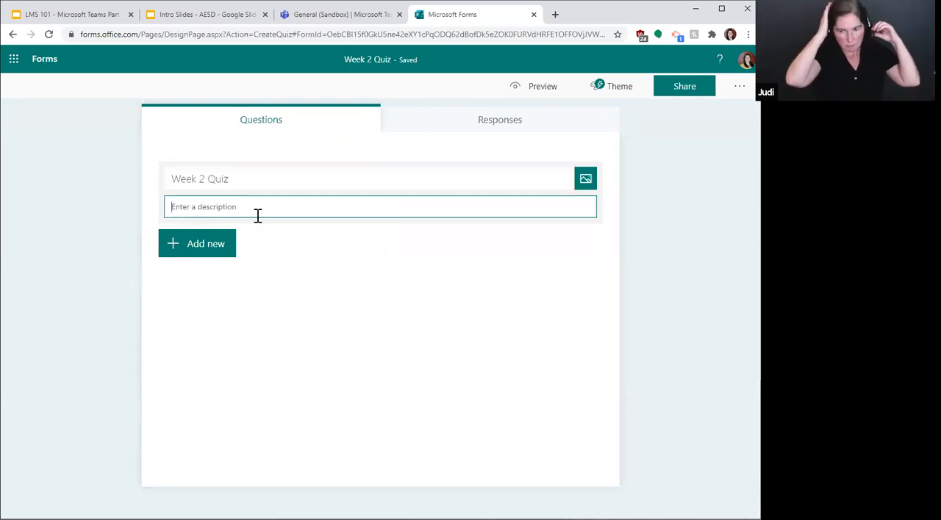
{"action": "left_click", "coordinate": [683, 256]}
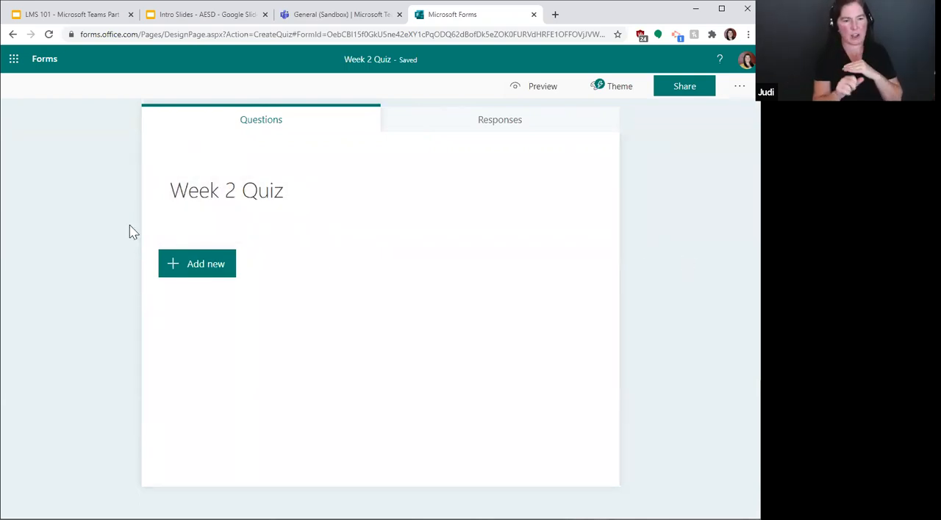
Step: Add a choice question to the quiz asking "What is the capital of Washington state?"
{"action": "left_click", "coordinate": [188, 269]}
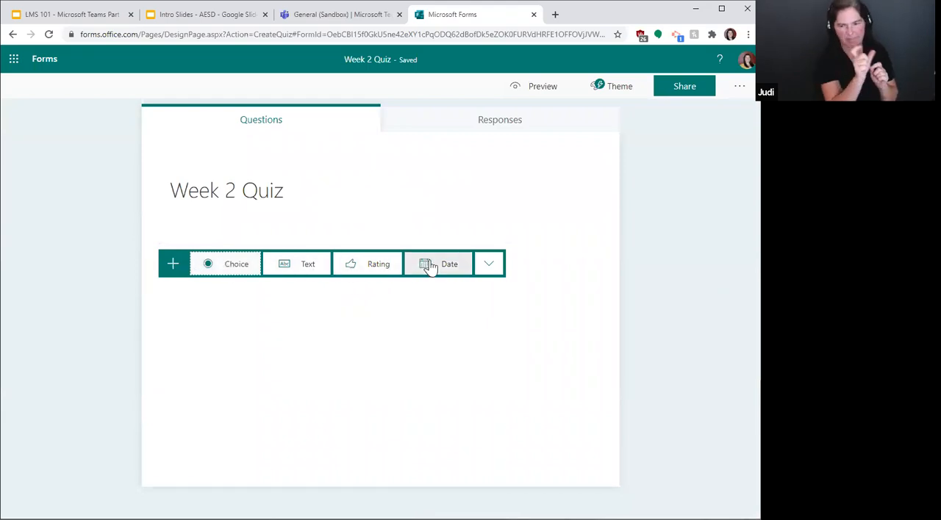
{"action": "left_click", "coordinate": [490, 266]}
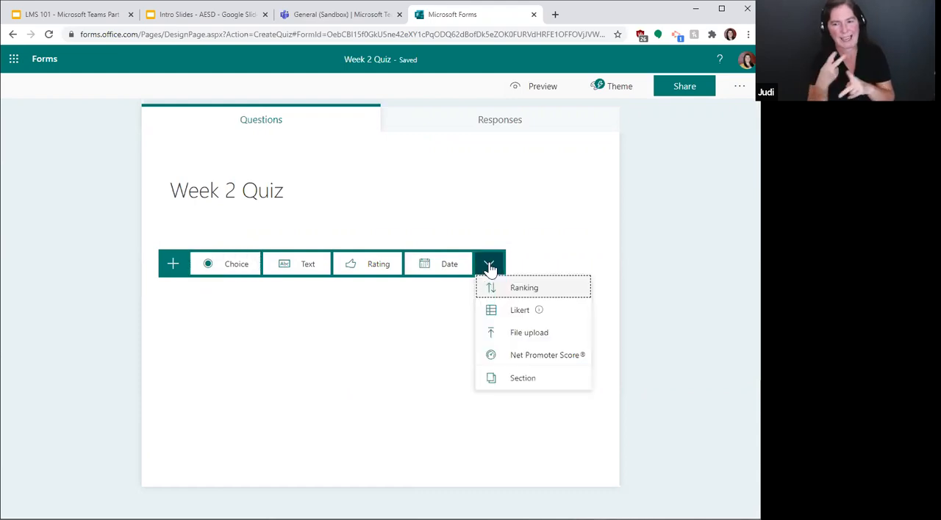
{"action": "mouse_move", "coordinate": [509, 316]}
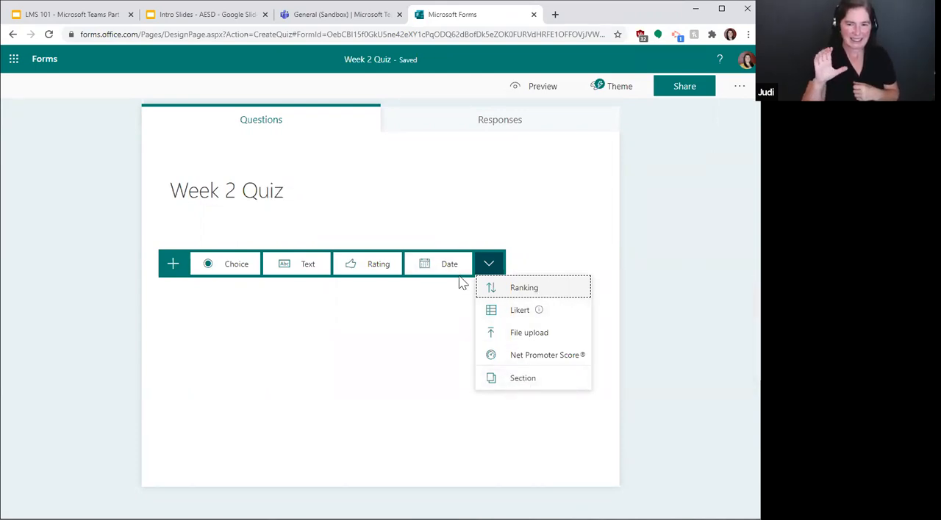
{"action": "left_click", "coordinate": [228, 268]}
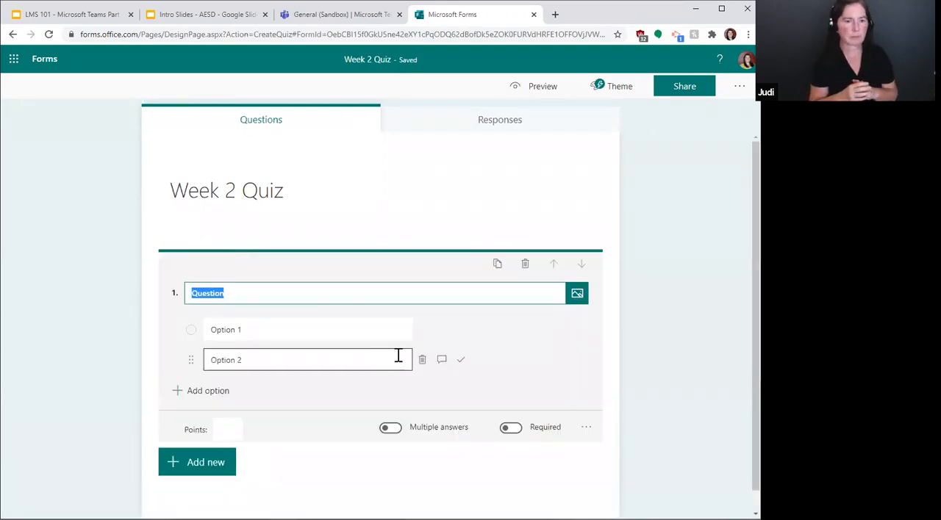
{"action": "type", "text": "What is the capital of Washing"}
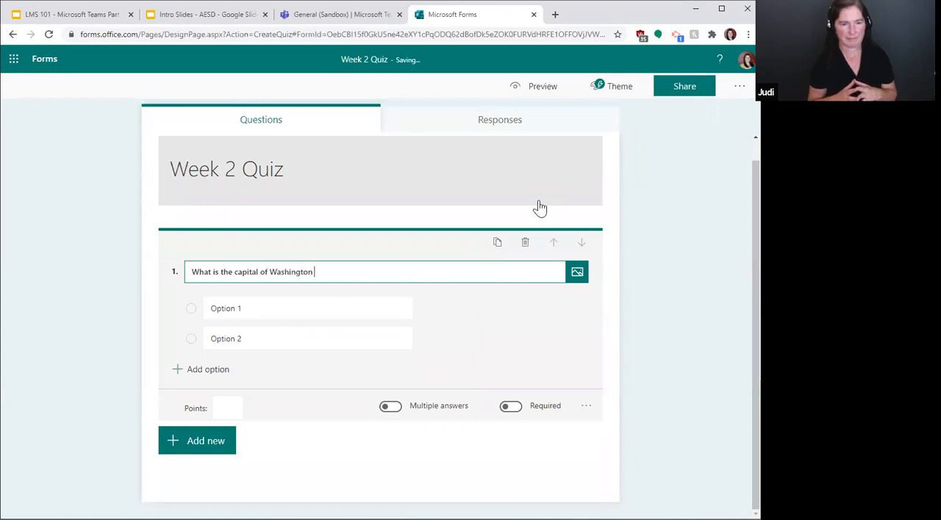
{"action": "type", "text": "ton state?"}
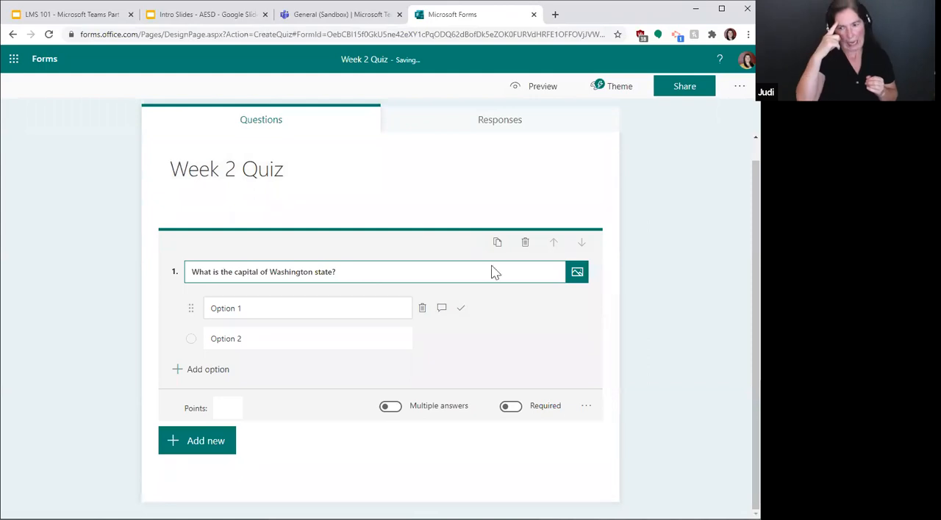
Step: View the media types that can be inserted into the capital question and return to editing it
{"action": "left_click", "coordinate": [577, 274]}
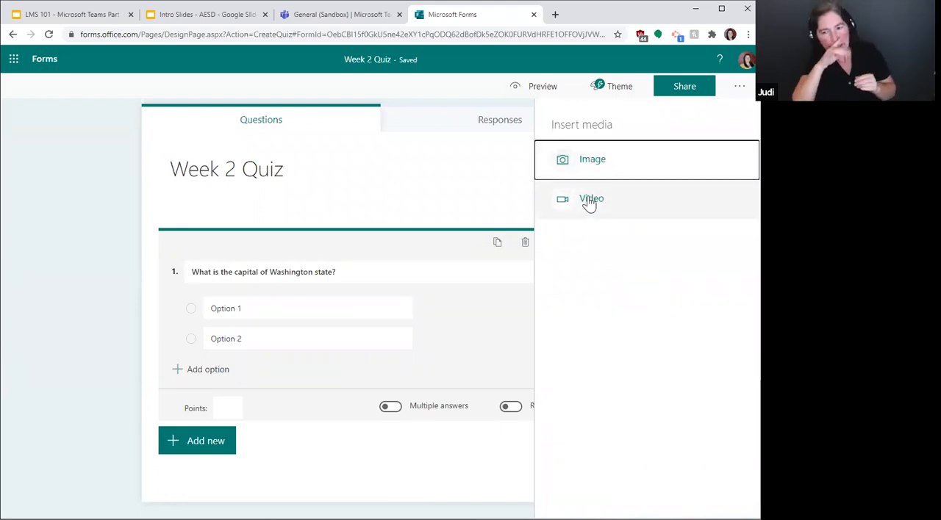
{"action": "left_click", "coordinate": [97, 230]}
{"action": "left_click", "coordinate": [220, 287]}
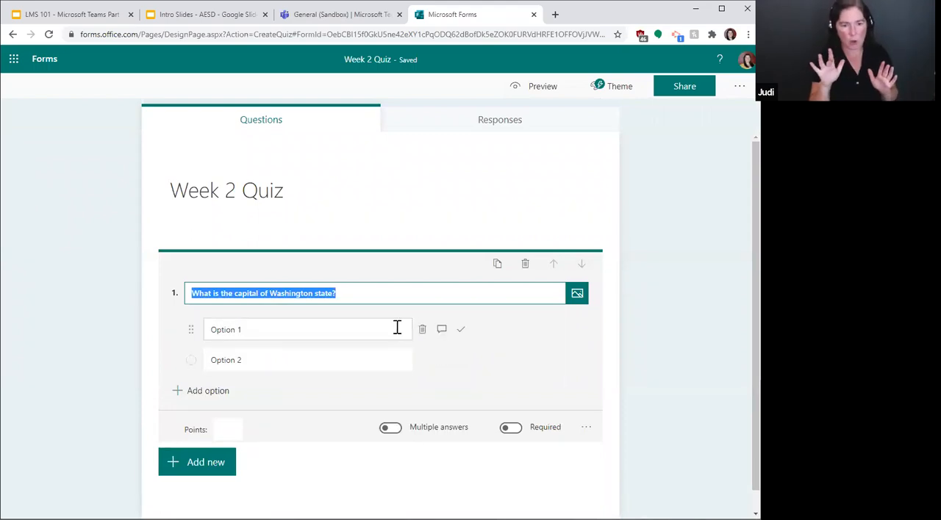
Step: Enter Spokane as the question's first answer option and Olympia as the second
{"action": "left_click", "coordinate": [299, 329]}
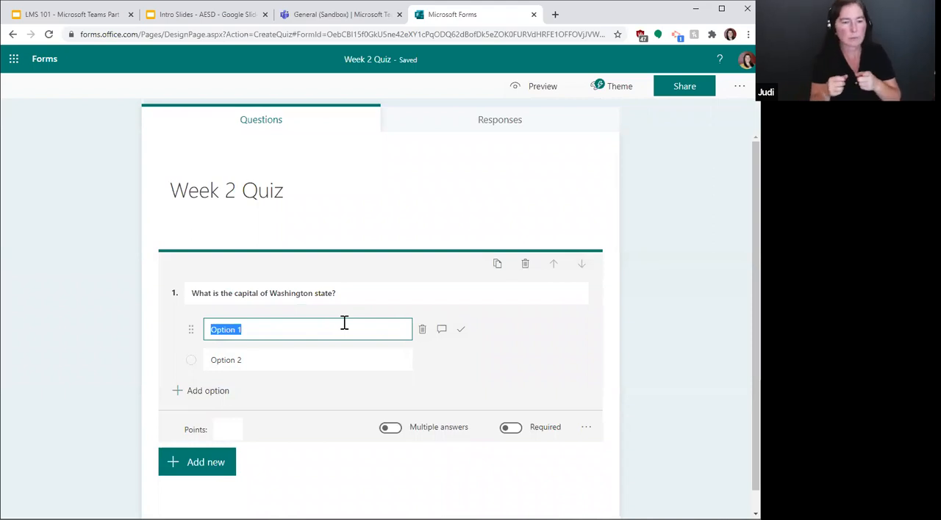
{"action": "type", "text": "Spokane"}
{"action": "left_click", "coordinate": [231, 364]}
{"action": "type", "text": "Olympia"}
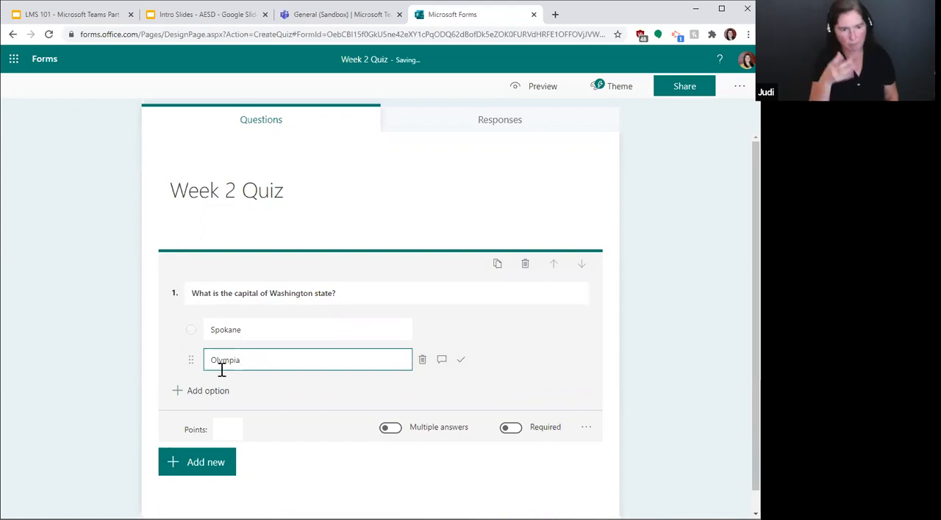
Step: Add two more answer options to the capital question, Vancouver as the third and Seattle as the fourth
{"action": "left_click", "coordinate": [188, 397]}
{"action": "left_click", "coordinate": [200, 419]}
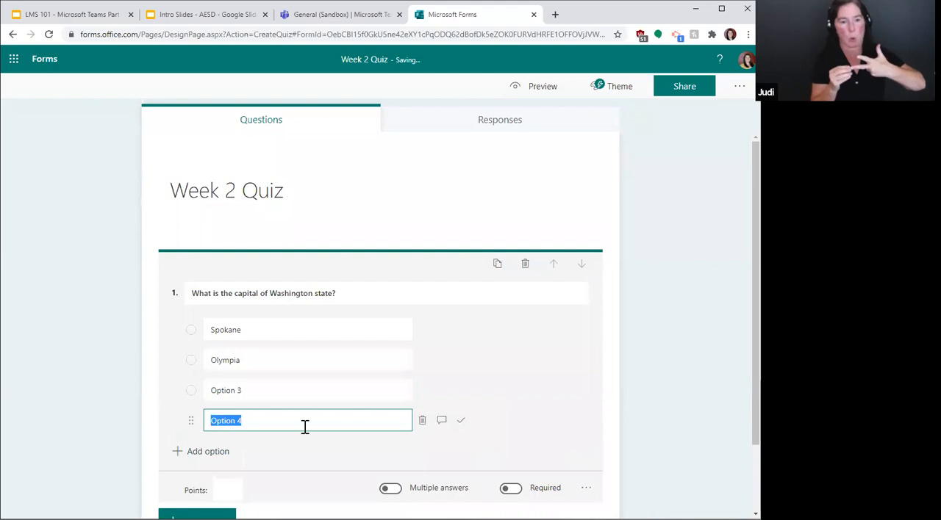
{"action": "left_click", "coordinate": [253, 391]}
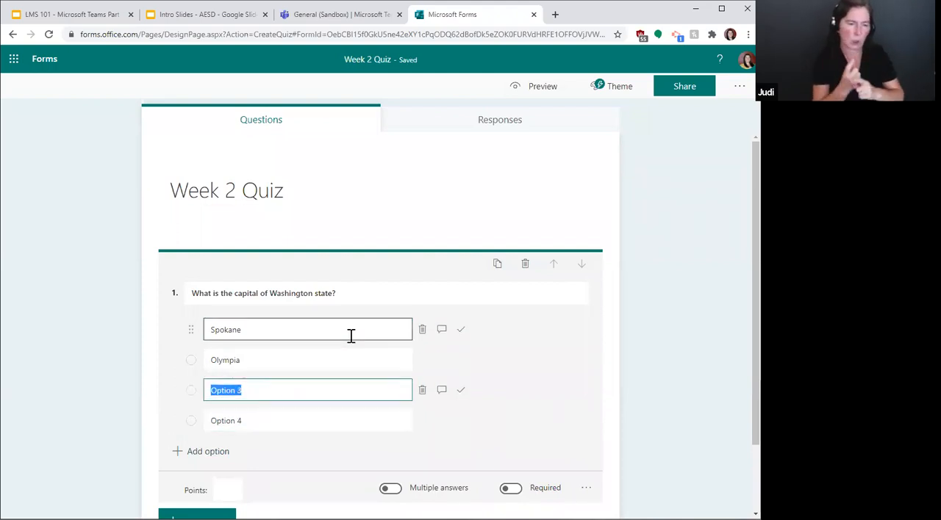
{"action": "type", "text": "Vancouver"}
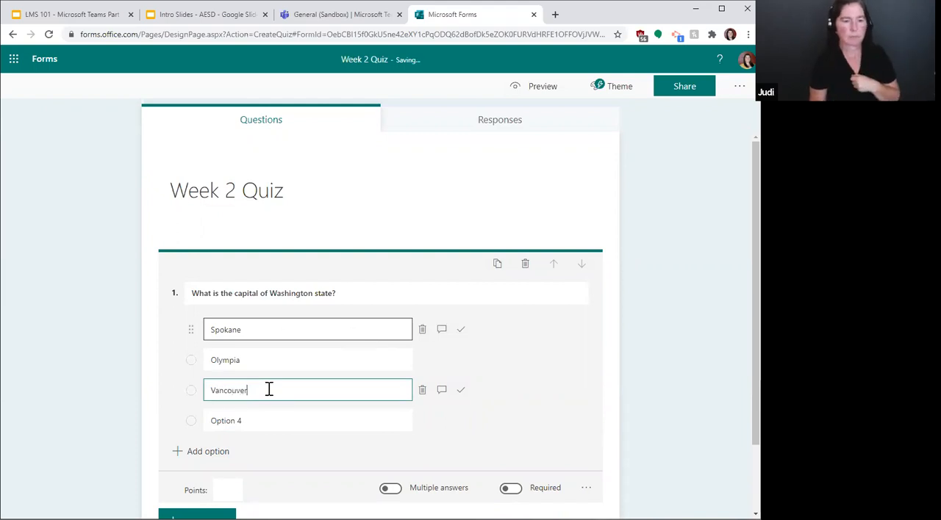
{"action": "left_click", "coordinate": [248, 418]}
{"action": "type", "text": "Seattle"}
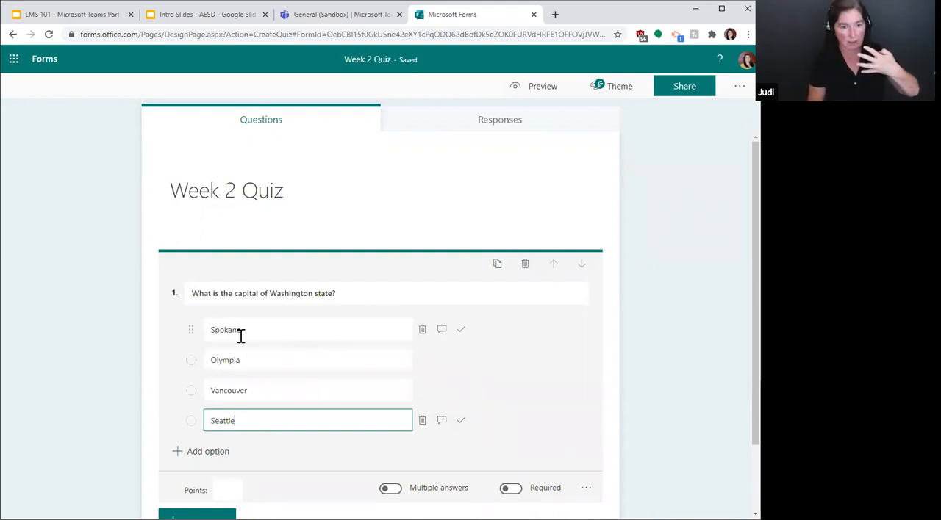
Step: Add the message "Please look back through your notes." for respondents who select the Spokane answer
{"action": "left_click", "coordinate": [188, 336]}
{"action": "mouse_move", "coordinate": [191, 334]}
{"action": "left_mouse_down"}
{"action": "mouse_move", "coordinate": [191, 418]}
{"action": "mouse_move", "coordinate": [195, 329]}
{"action": "left_mouse_up"}
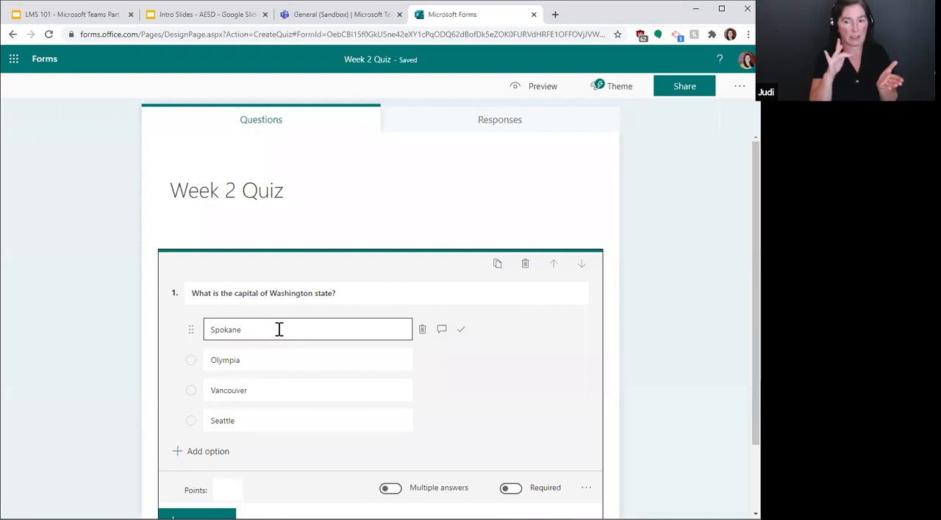
{"action": "left_click", "coordinate": [442, 331]}
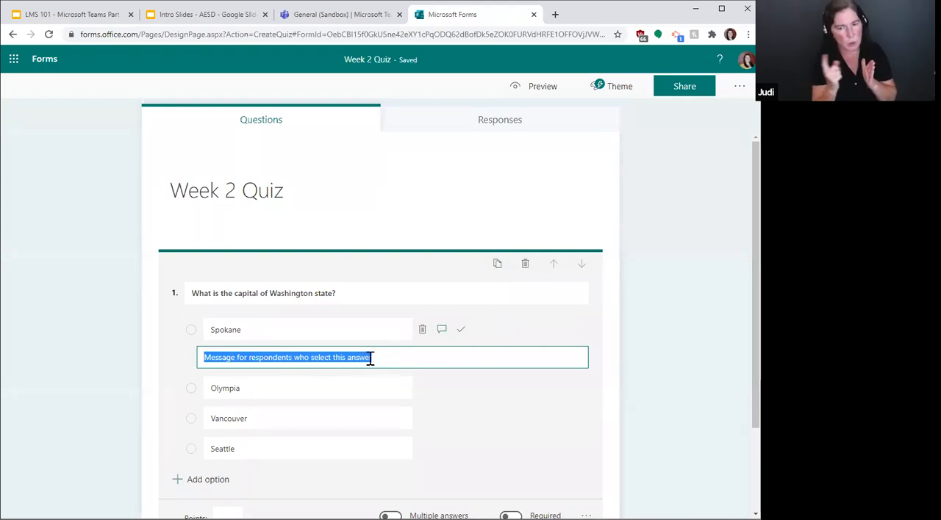
{"action": "left_click_drag", "start_coordinate": [401, 357], "coordinate": [177, 358]}
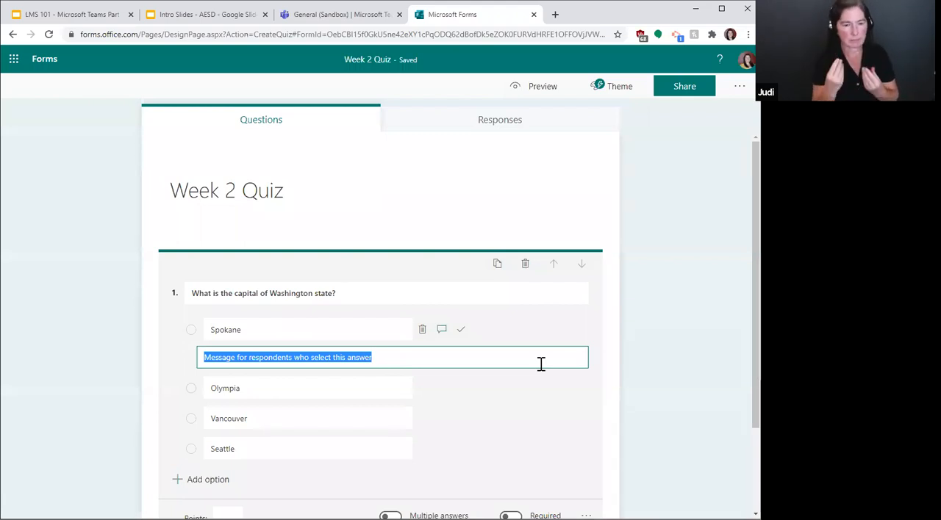
{"action": "type", "text": "P"}
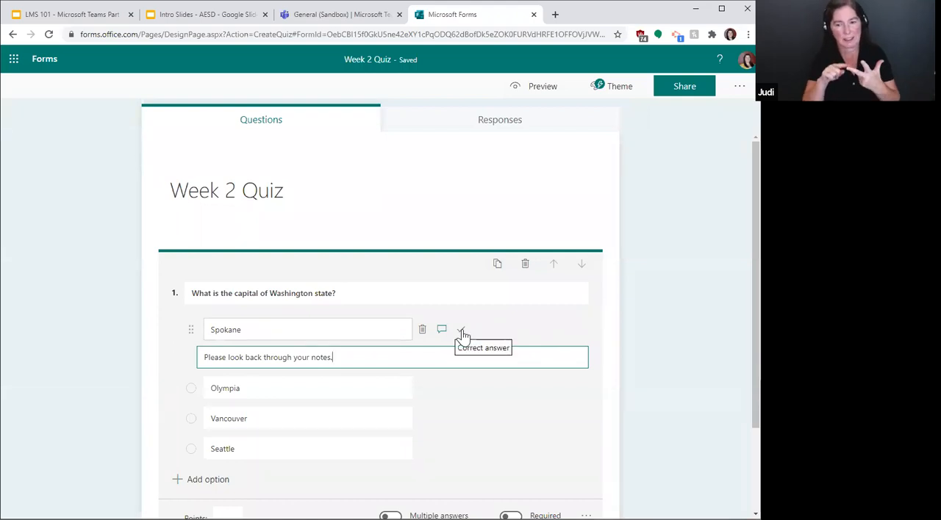
Step: Set the capital question to 2 points with Olympia marked as its correct answer
{"action": "scroll", "coordinate": [463, 363], "scroll_direction": "down", "scroll_amount": 2}
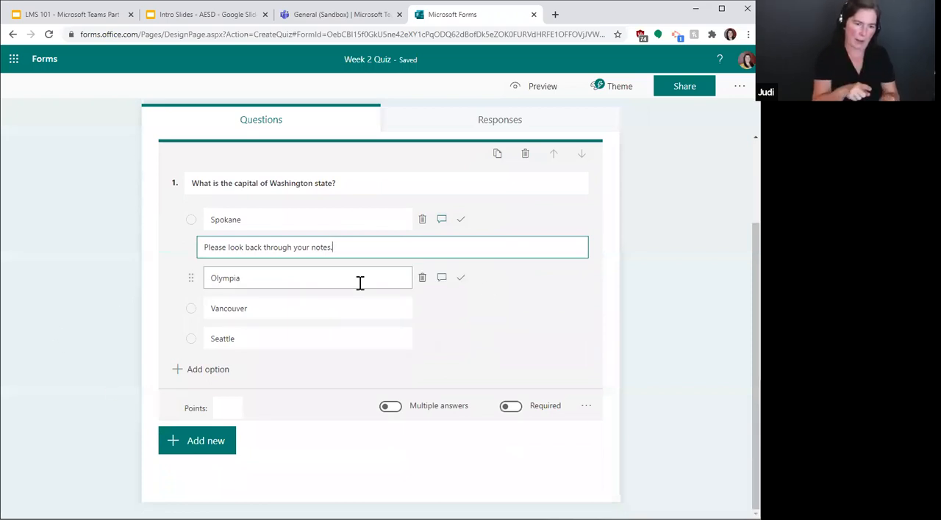
{"action": "left_click", "coordinate": [461, 278]}
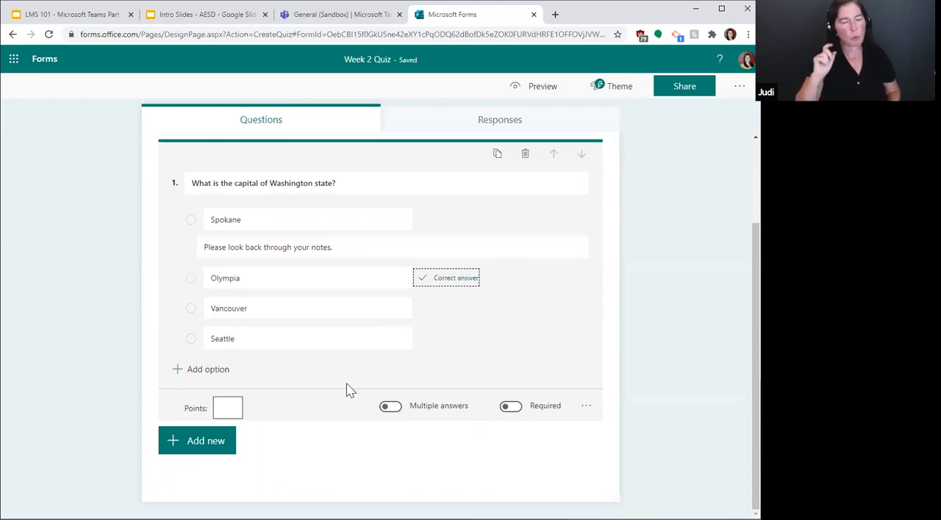
{"action": "left_click", "coordinate": [216, 408]}
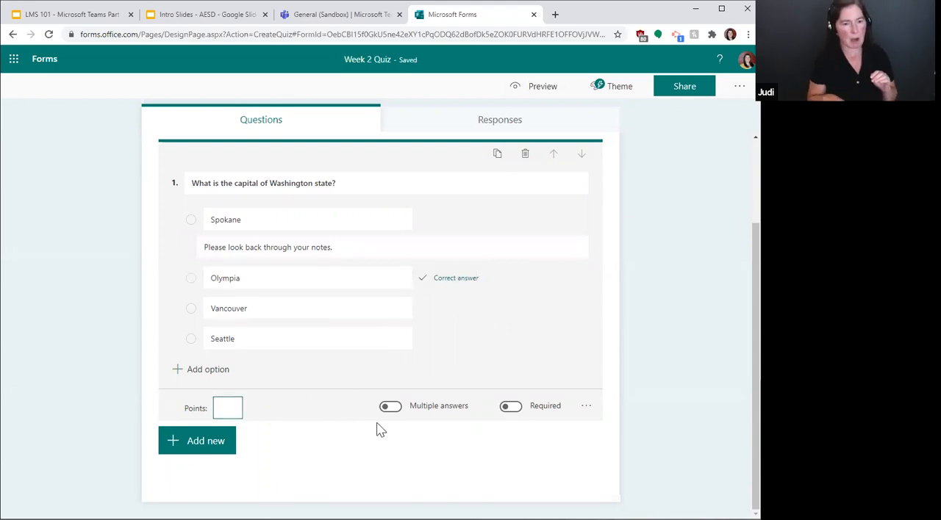
{"action": "type", "text": "2"}
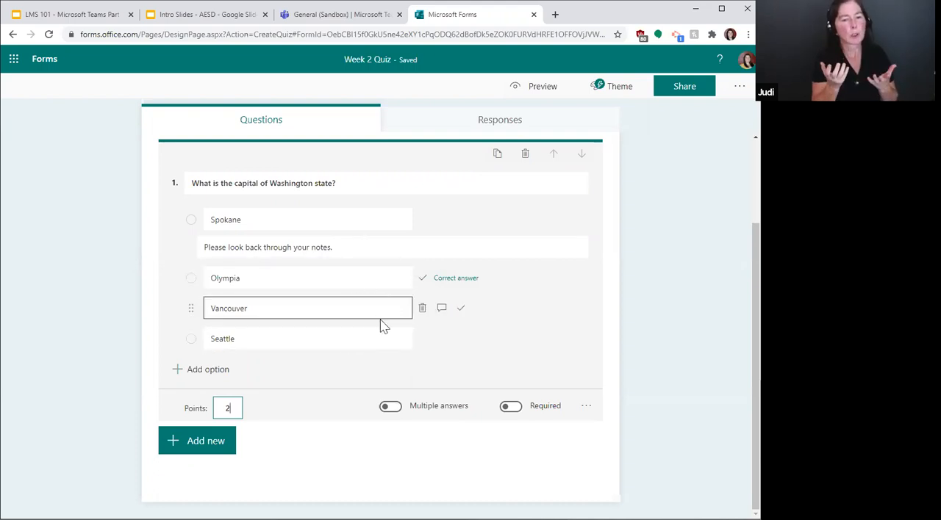
{"action": "left_click", "coordinate": [461, 309]}
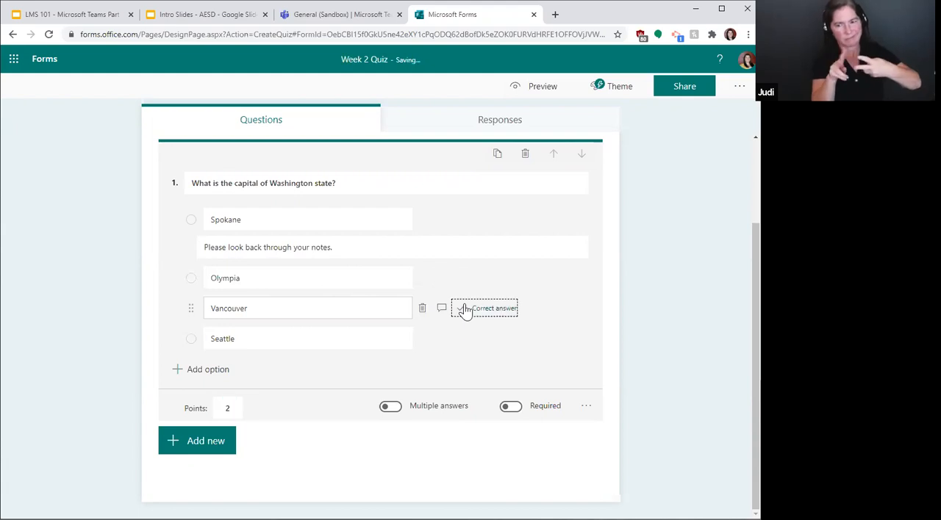
{"action": "left_click", "coordinate": [460, 280]}
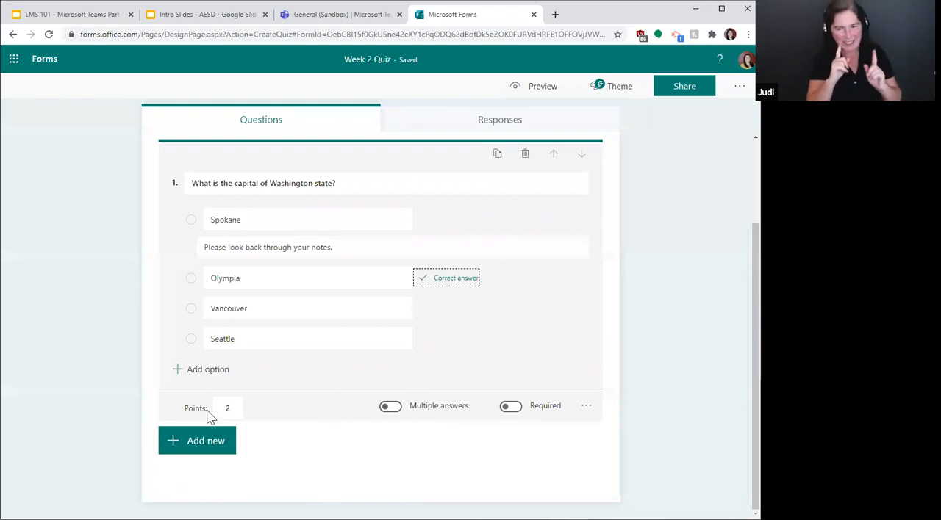
Step: Allow multiple answers on the capital question and make it required, keeping Olympia as the only correct answer
{"action": "left_click", "coordinate": [387, 410]}
{"action": "left_click", "coordinate": [386, 410]}
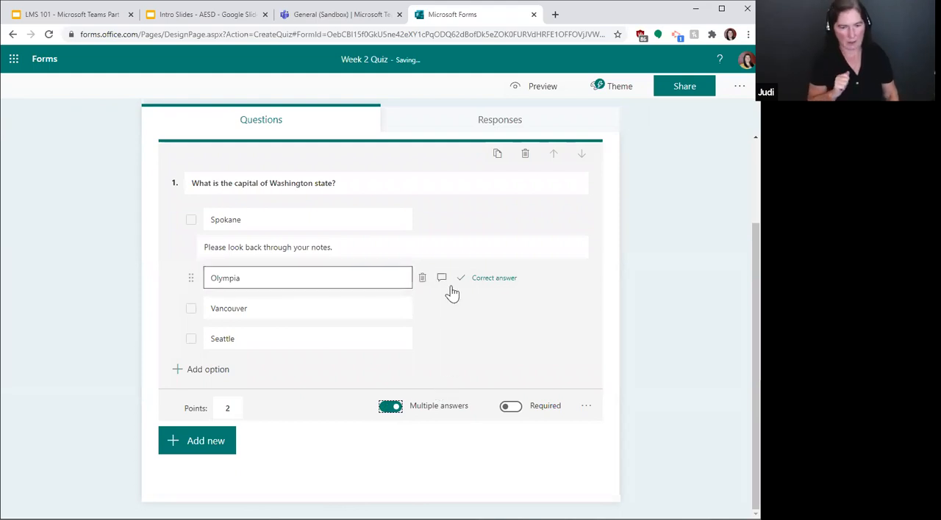
{"action": "left_click", "coordinate": [457, 309]}
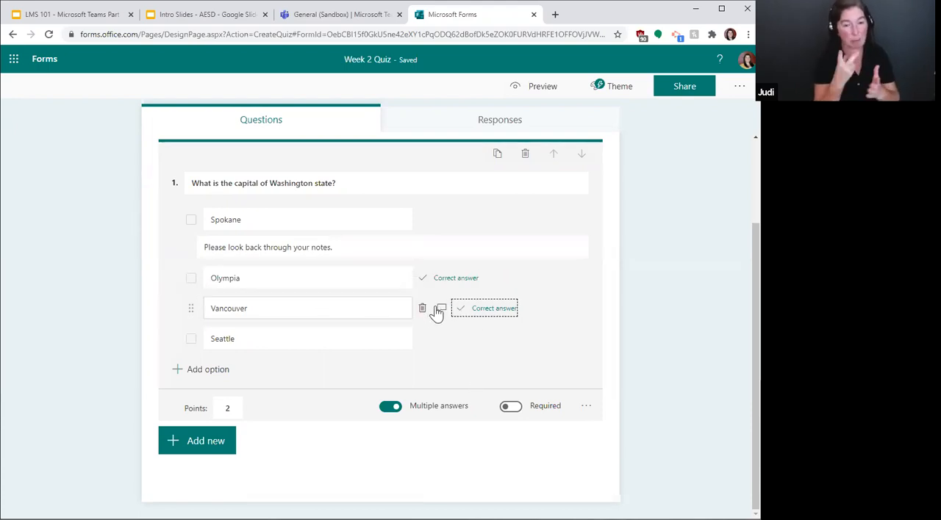
{"action": "left_click", "coordinate": [459, 308]}
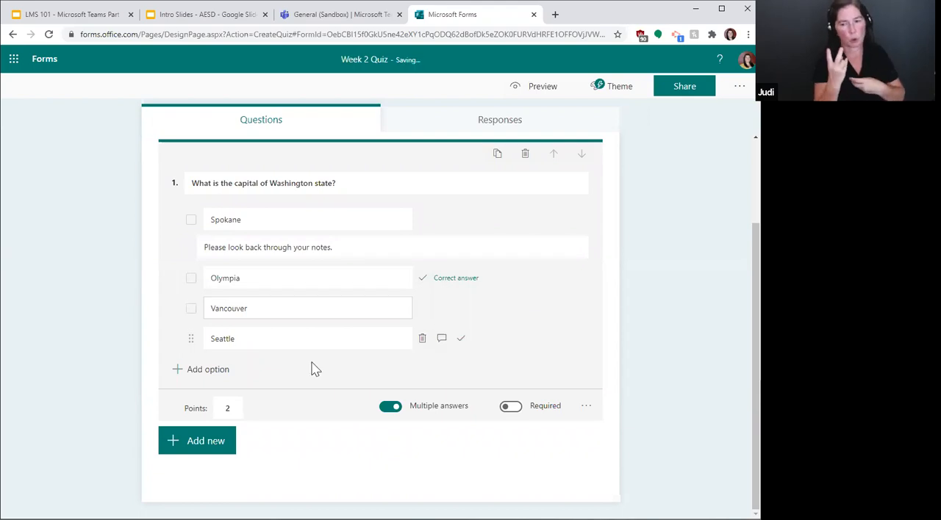
{"action": "left_click", "coordinate": [511, 408]}
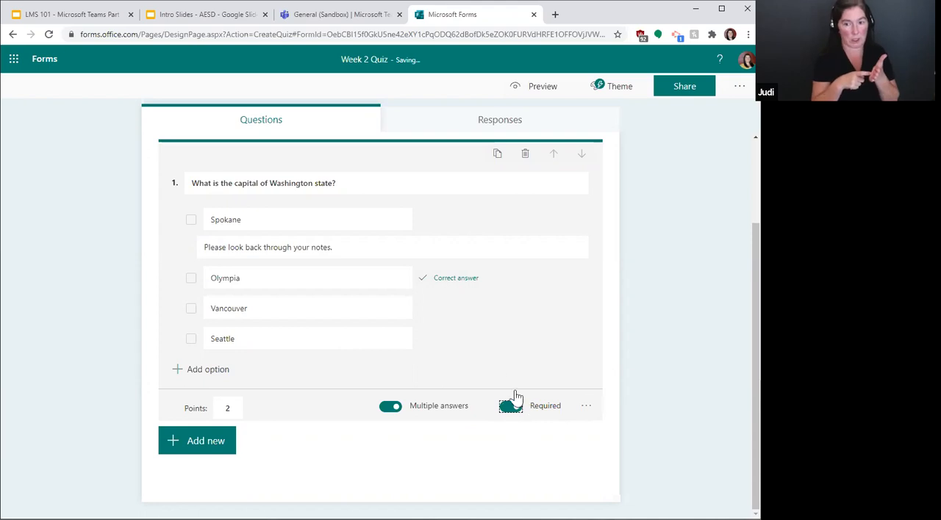
Step: Try the Math option on the capital question, opening the equation keypad for the Spokane answer, and switch Math off again
{"action": "scroll", "coordinate": [511, 410], "scroll_direction": "up", "scroll_amount": 2}
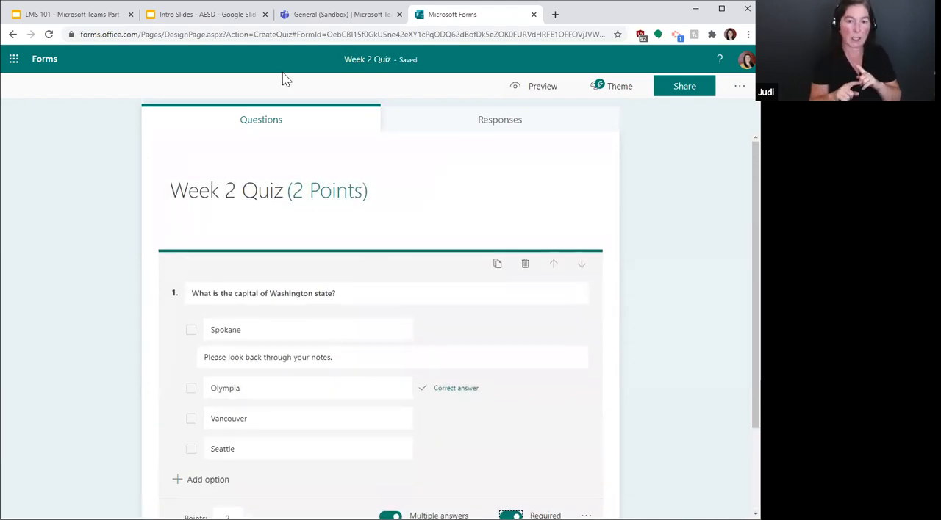
{"action": "scroll", "coordinate": [512, 284], "scroll_direction": "down", "scroll_amount": 1}
{"action": "scroll", "coordinate": [512, 284], "scroll_direction": "down", "scroll_amount": 1}
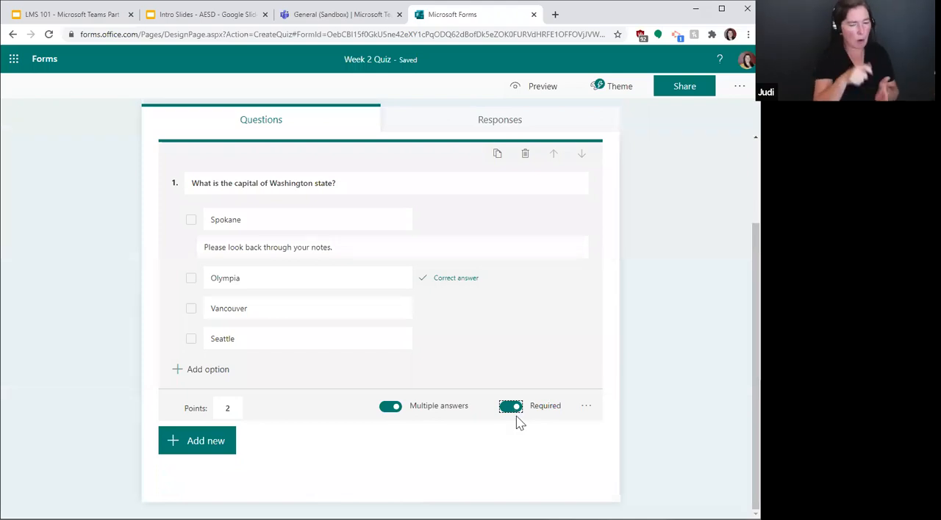
{"action": "left_click", "coordinate": [585, 407]}
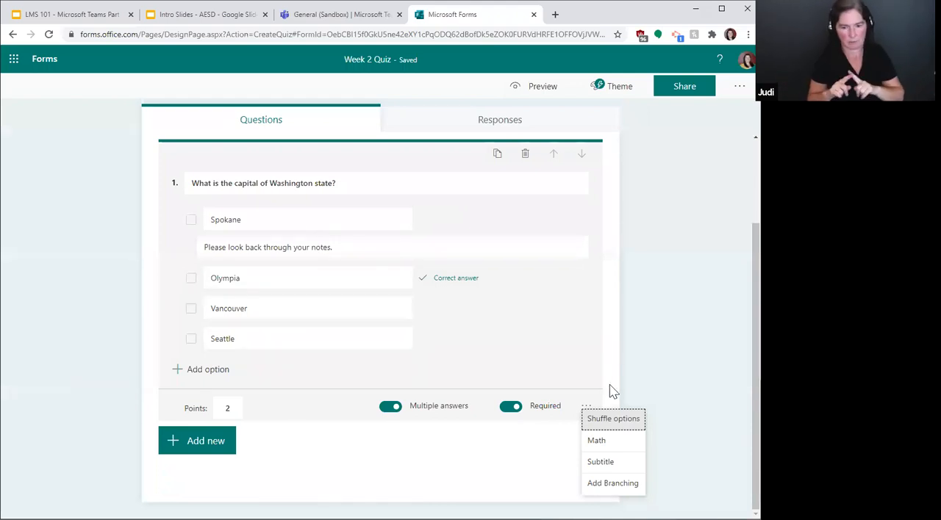
{"action": "left_click", "coordinate": [613, 444]}
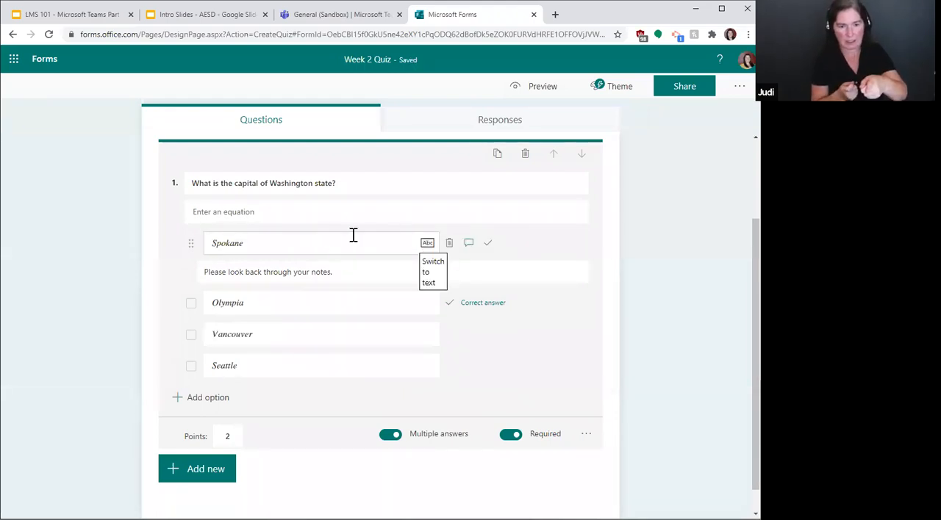
{"action": "left_click", "coordinate": [301, 243]}
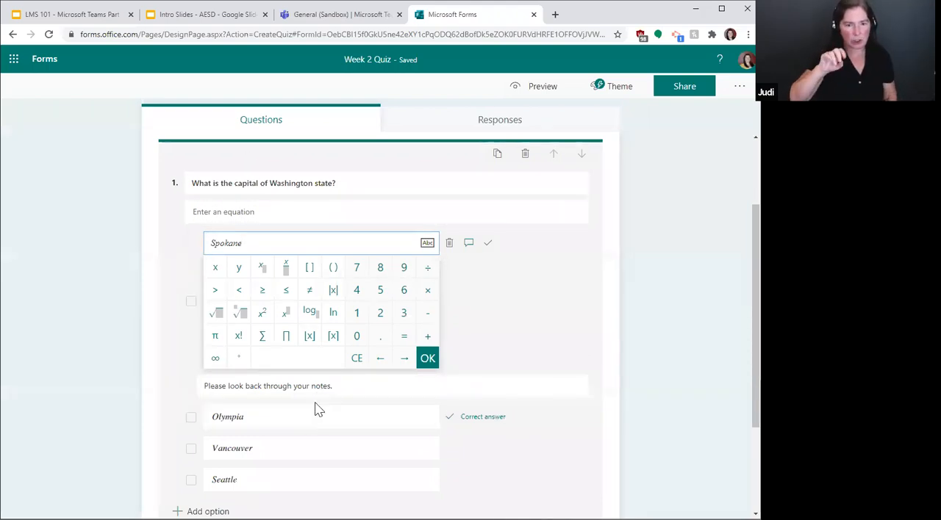
{"action": "scroll", "coordinate": [315, 407], "scroll_direction": "down", "scroll_amount": 2}
{"action": "scroll", "coordinate": [315, 409], "scroll_direction": "down", "scroll_amount": 1}
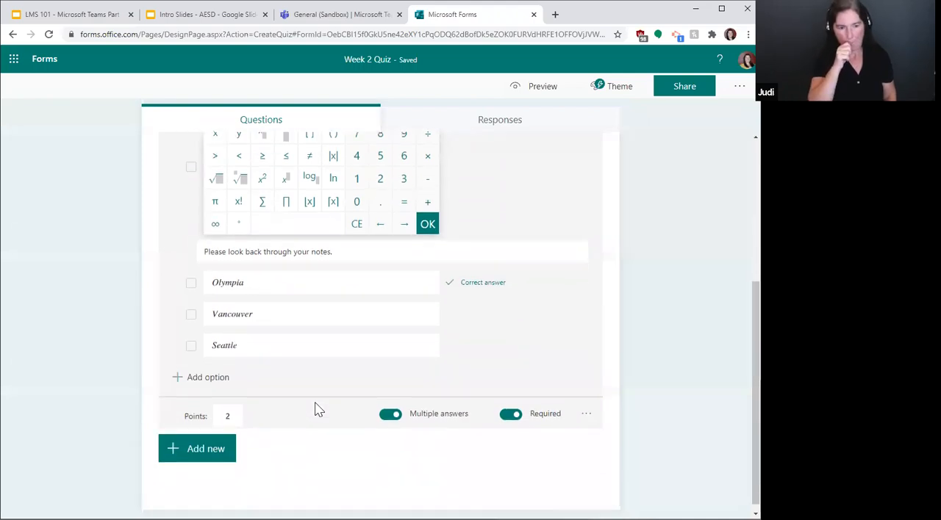
{"action": "left_click", "coordinate": [585, 406]}
{"action": "left_click", "coordinate": [586, 408]}
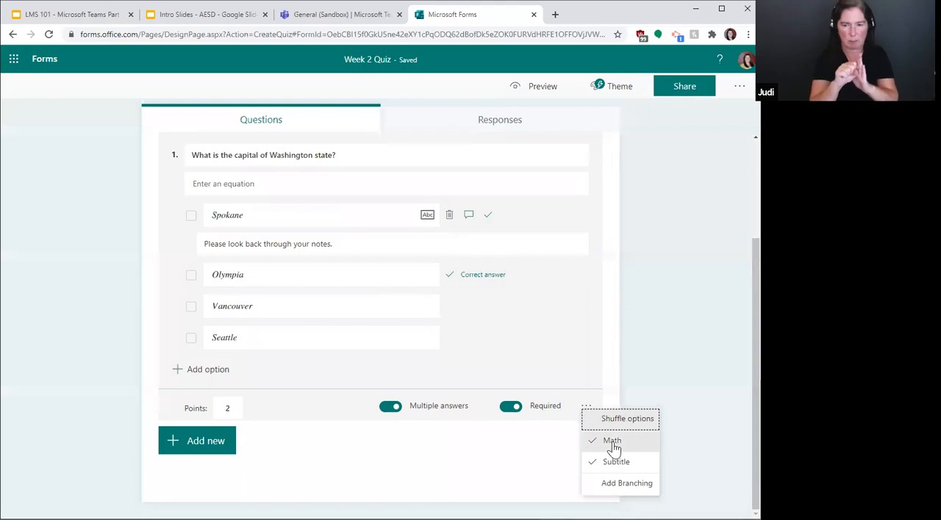
{"action": "left_click", "coordinate": [612, 442]}
Step: Look at the capital question's additional options and its subtitle field, and close the question editor
{"action": "left_click", "coordinate": [586, 410]}
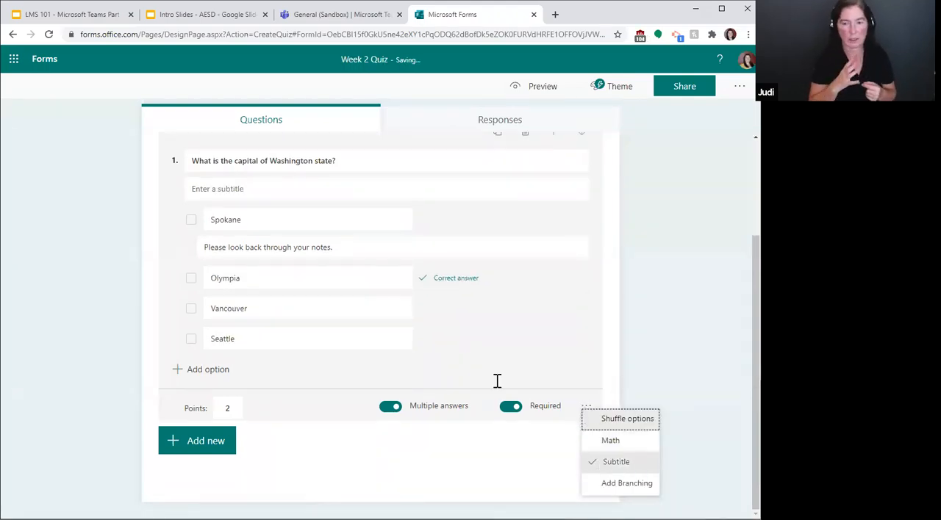
{"action": "left_click", "coordinate": [203, 190]}
{"action": "left_click", "coordinate": [232, 163]}
{"action": "left_click", "coordinate": [222, 189]}
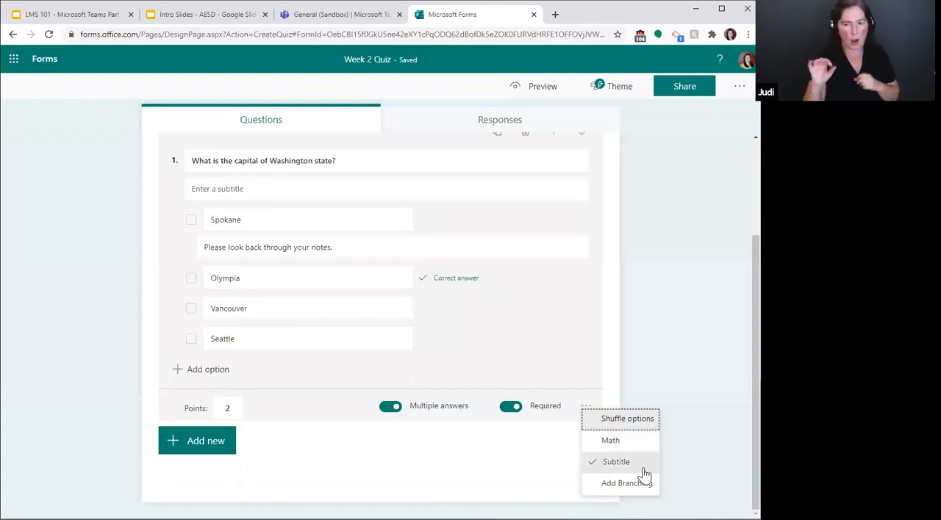
{"action": "left_click", "coordinate": [679, 342]}
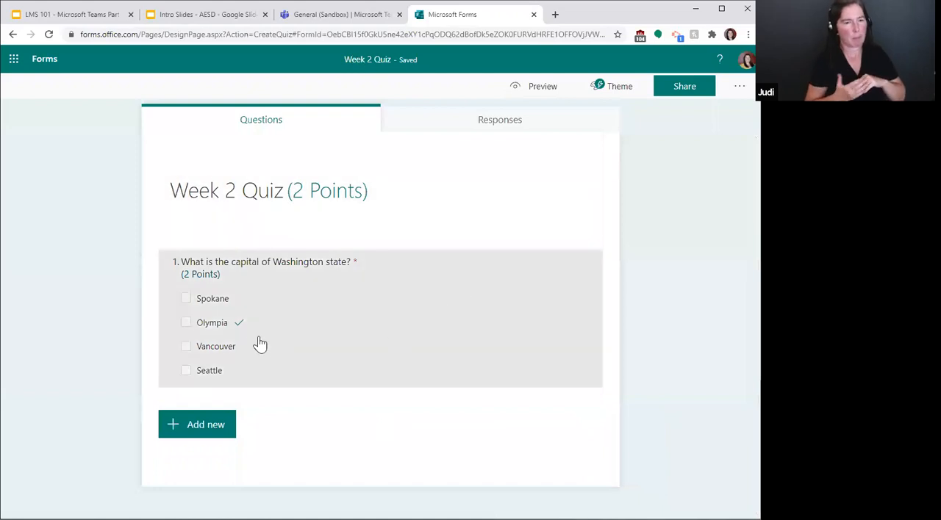
Step: Add a text question as the quiz's second question, leaving its placeholder wording, and close the question editor
{"action": "left_click", "coordinate": [189, 432]}
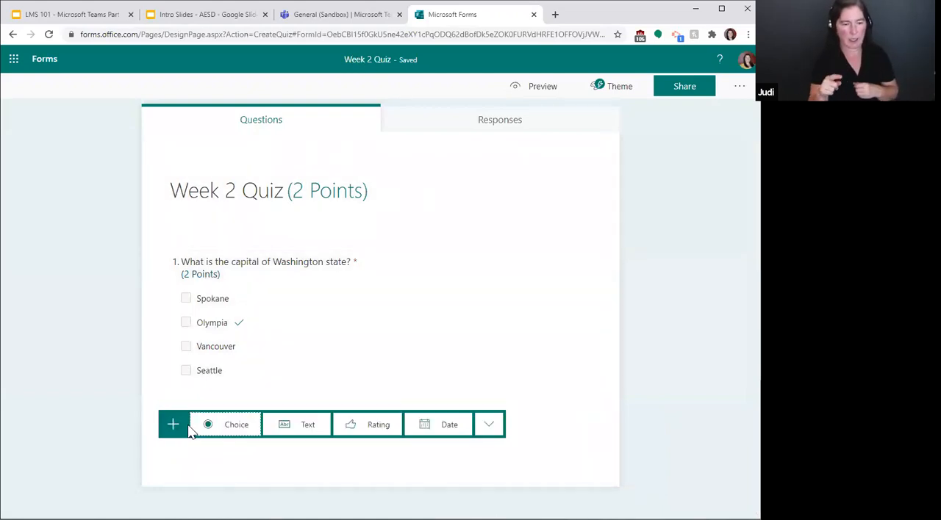
{"action": "left_click", "coordinate": [291, 430]}
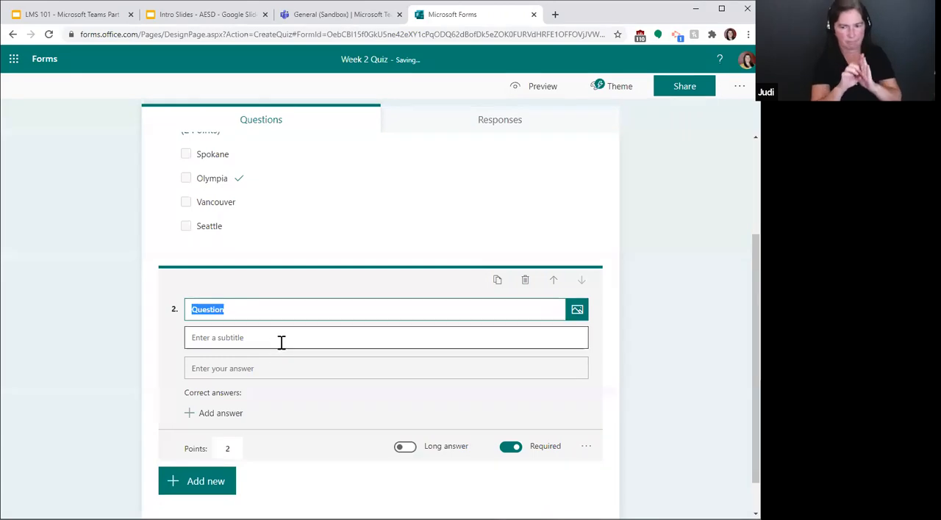
{"action": "scroll", "coordinate": [416, 314], "scroll_direction": "up", "scroll_amount": 2}
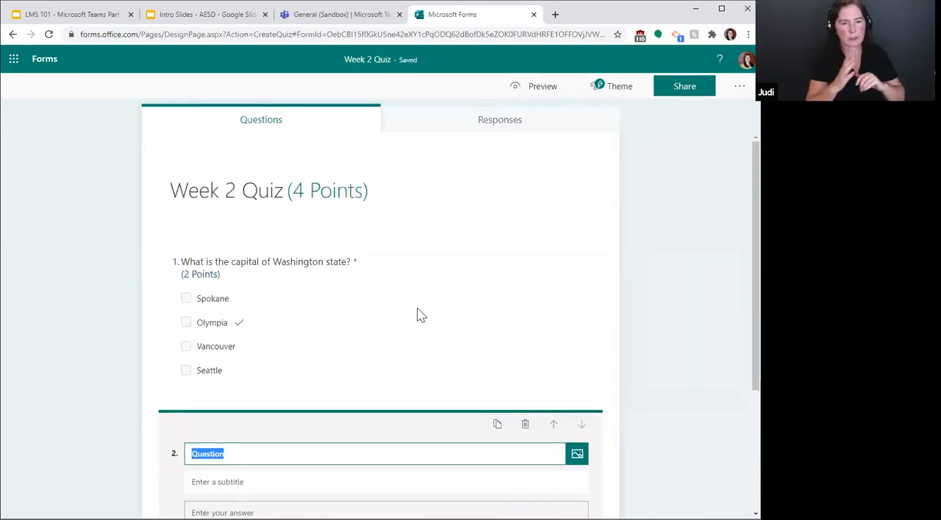
{"action": "scroll", "coordinate": [416, 314], "scroll_direction": "down", "scroll_amount": 3}
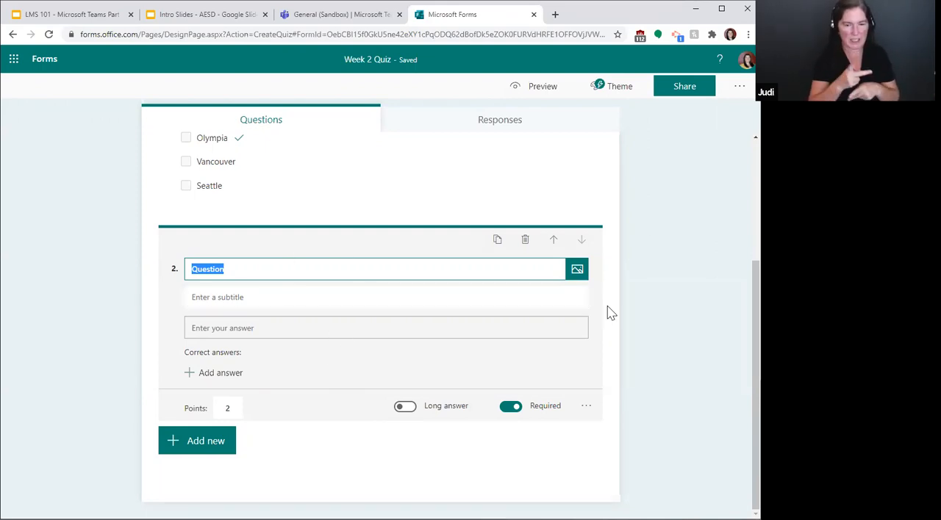
{"action": "left_click", "coordinate": [667, 325]}
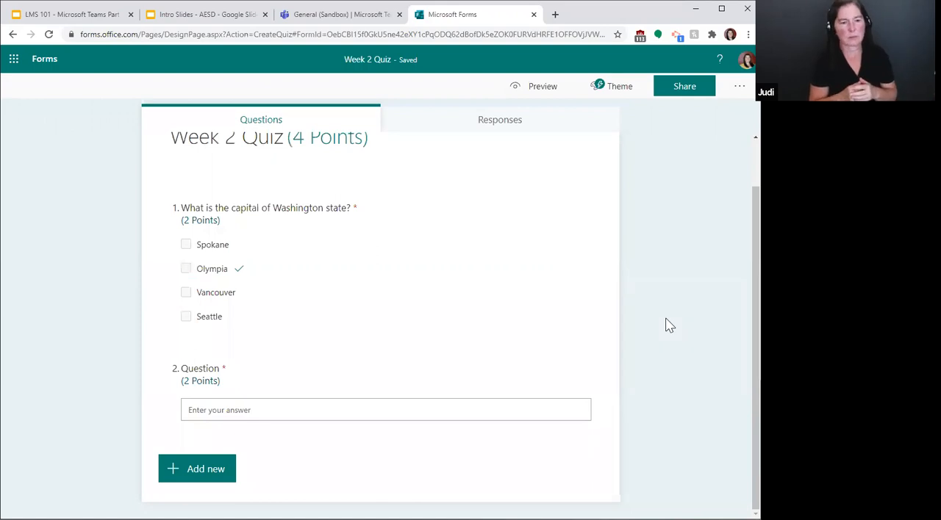
{"action": "scroll", "coordinate": [667, 325], "scroll_direction": "up", "scroll_amount": 1}
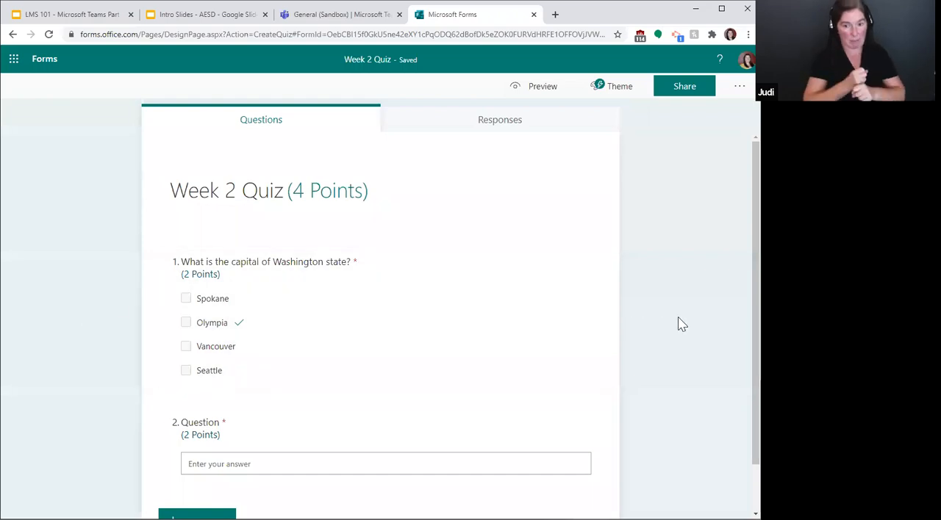
{"action": "scroll", "coordinate": [682, 325], "scroll_direction": "down", "scroll_amount": 1}
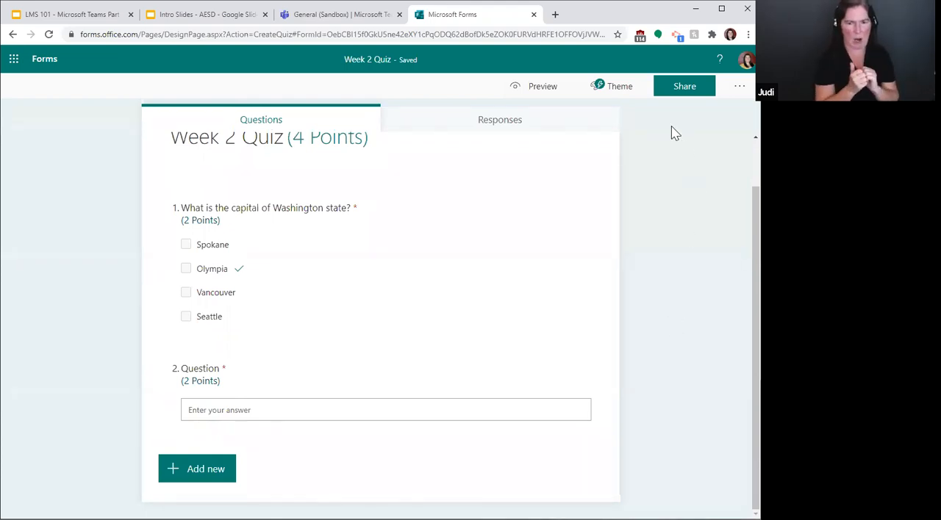
Step: Preview the Week 2 Quiz as respondents see it, and look through the theme choices without applying one
{"action": "left_click", "coordinate": [538, 89]}
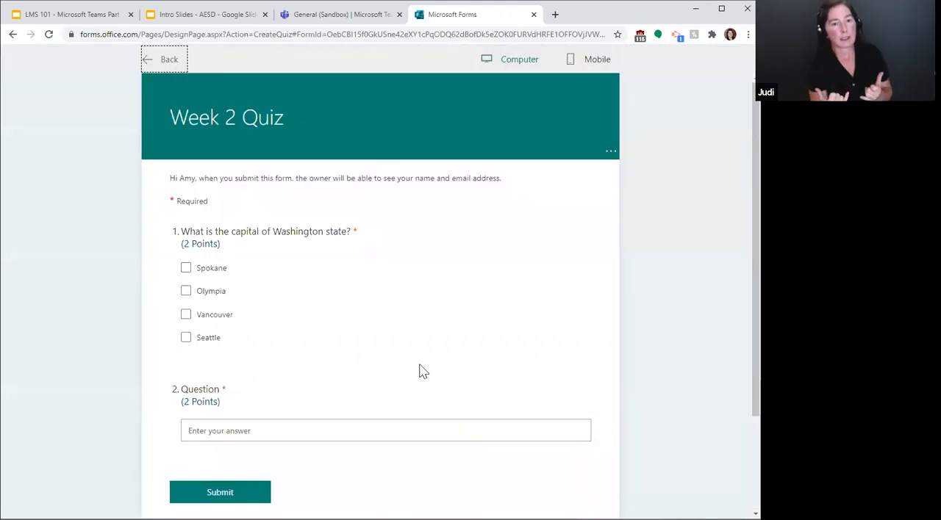
{"action": "left_click", "coordinate": [162, 61]}
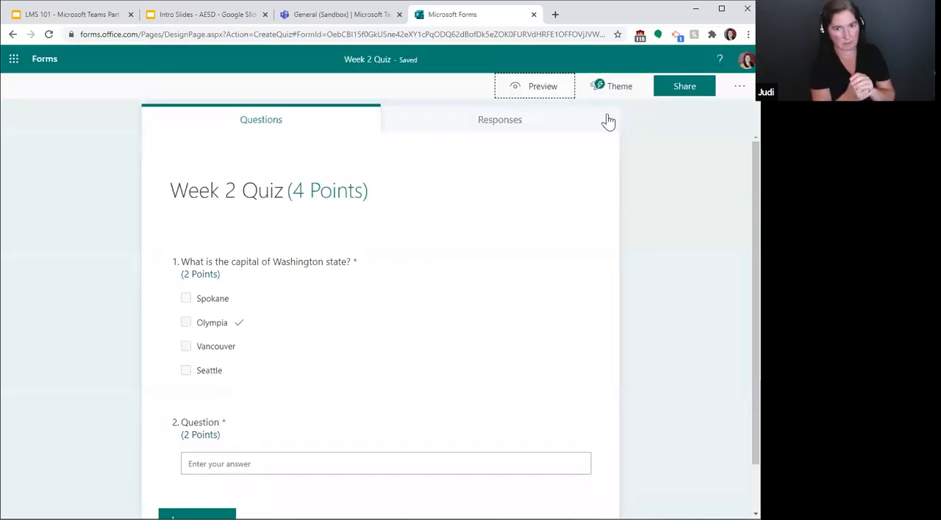
{"action": "left_click", "coordinate": [613, 90]}
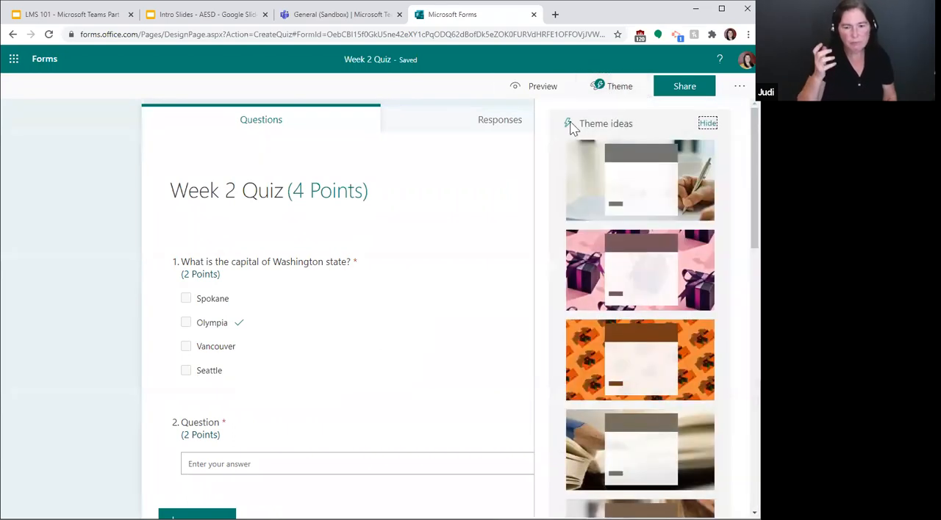
{"action": "scroll", "coordinate": [665, 212], "scroll_direction": "down", "scroll_amount": 2}
{"action": "scroll", "coordinate": [665, 217], "scroll_direction": "down", "scroll_amount": 10}
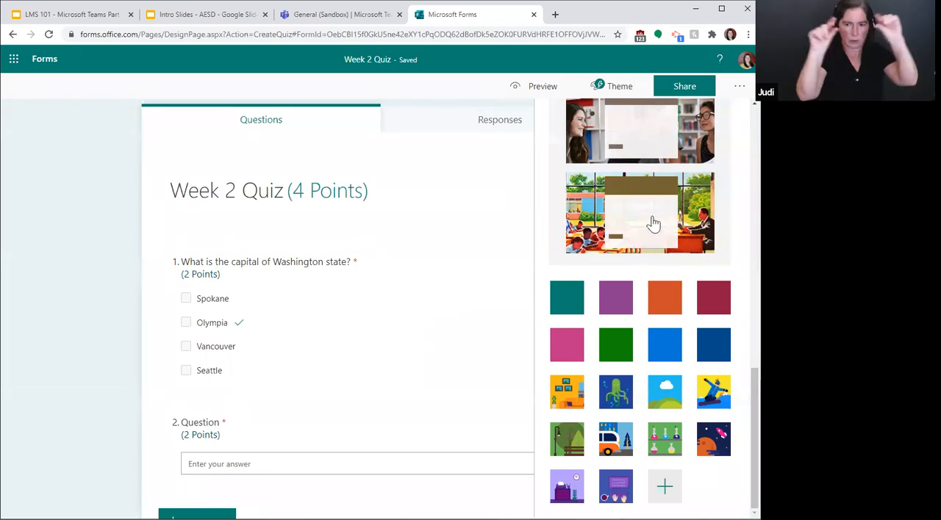
{"action": "scroll", "coordinate": [652, 221], "scroll_direction": "up", "scroll_amount": 10}
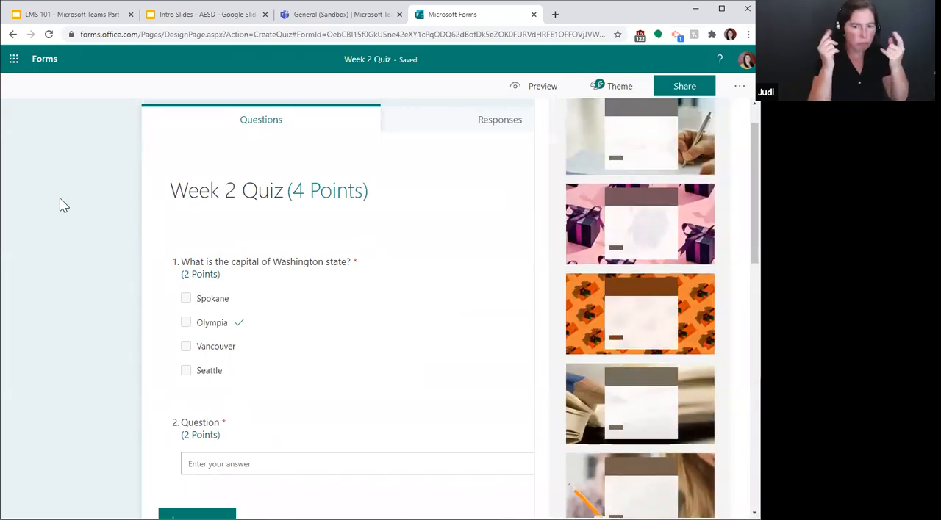
{"action": "left_click", "coordinate": [60, 197]}
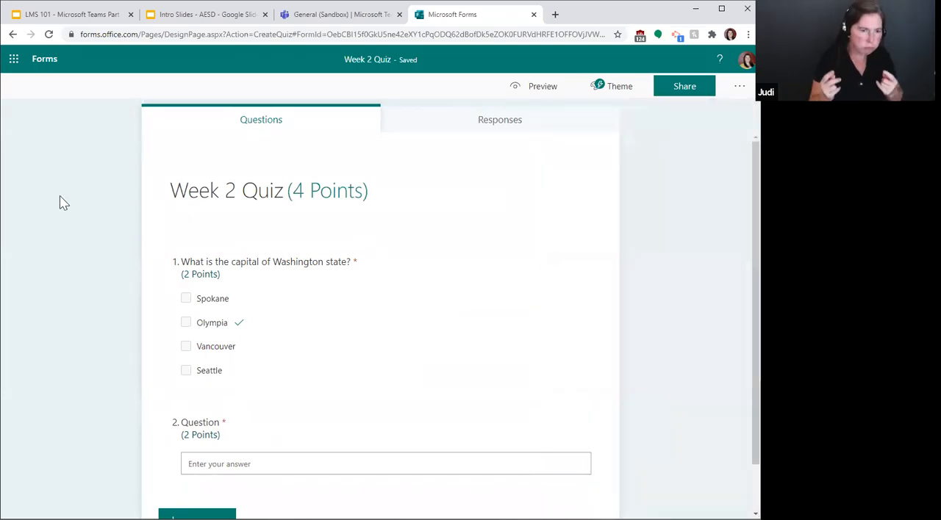
Step: Look at the quiz's sharing options and its settings for results, respondents and responses, and close them without changes
{"action": "left_click", "coordinate": [682, 87]}
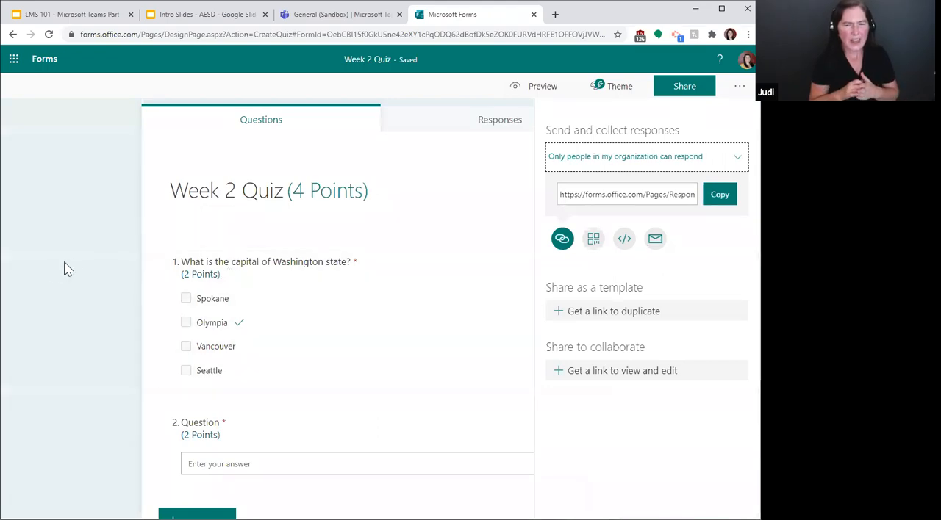
{"action": "left_click", "coordinate": [55, 268]}
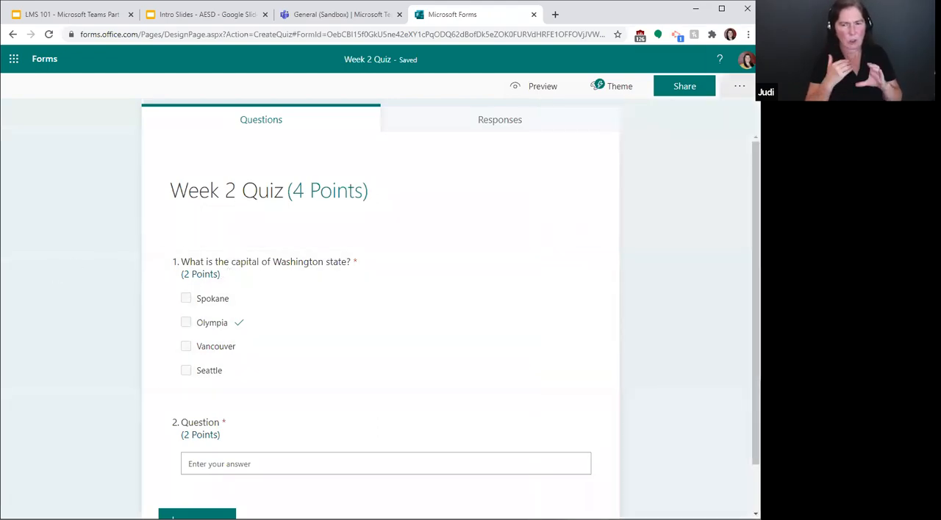
{"action": "left_click", "coordinate": [738, 86]}
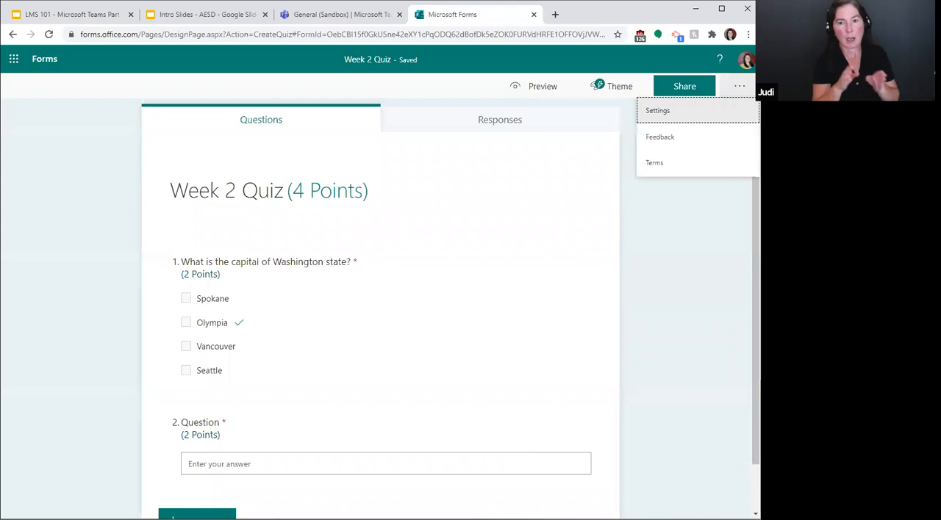
{"action": "left_click", "coordinate": [666, 114]}
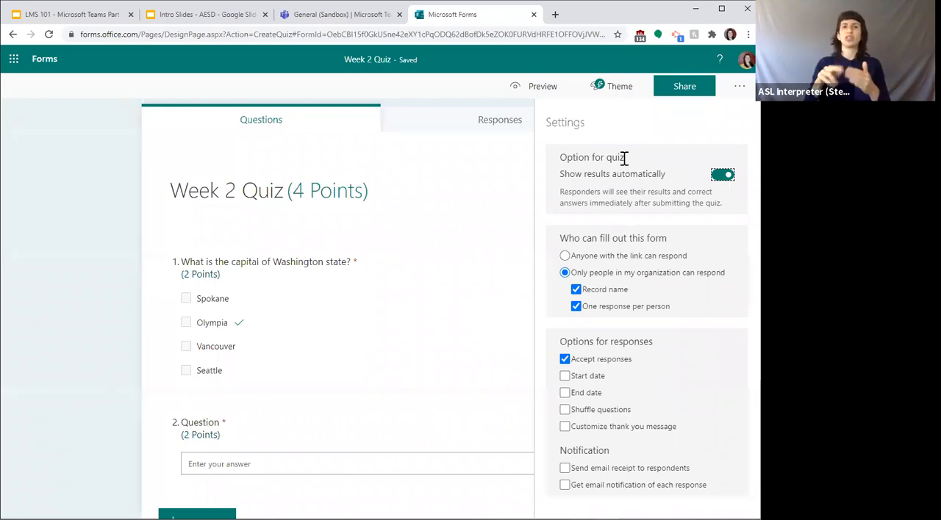
{"action": "left_click", "coordinate": [737, 87]}
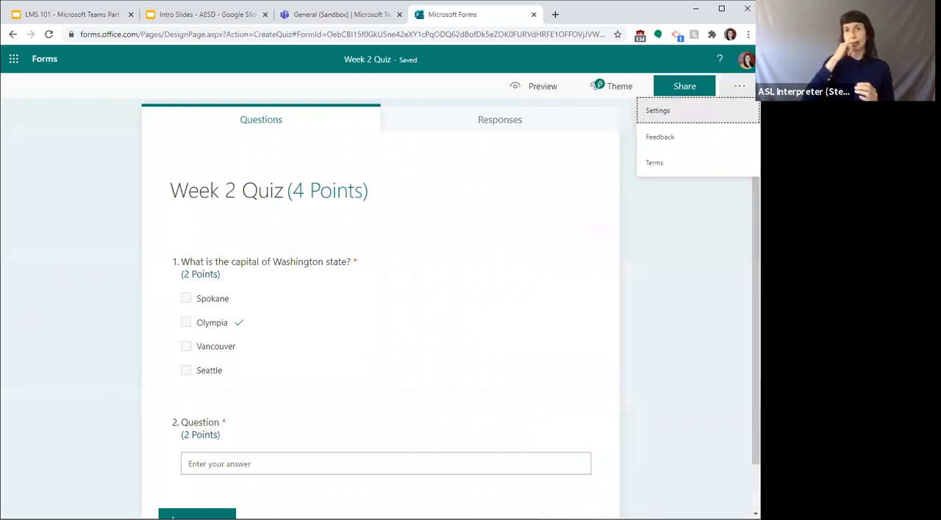
{"action": "left_click", "coordinate": [720, 226]}
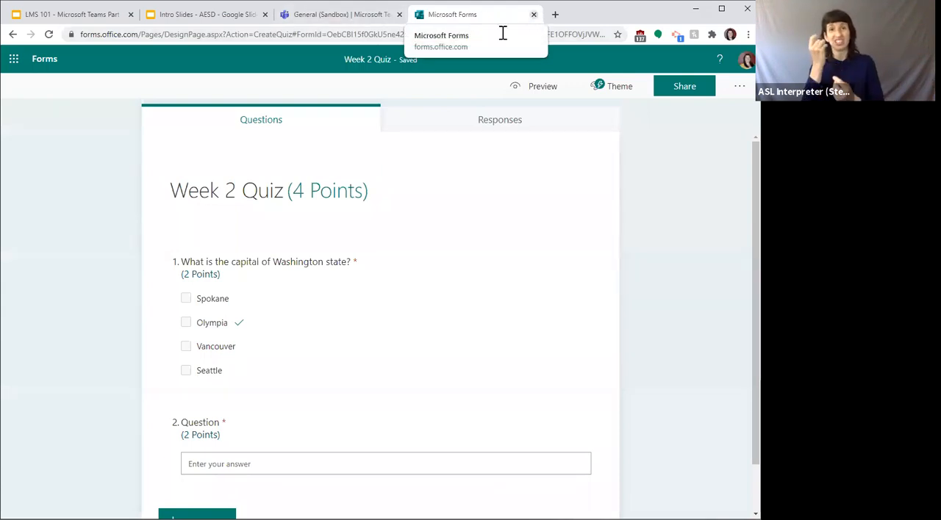
{"action": "right_click", "coordinate": [243, 191]}
{"action": "left_click", "coordinate": [103, 211]}
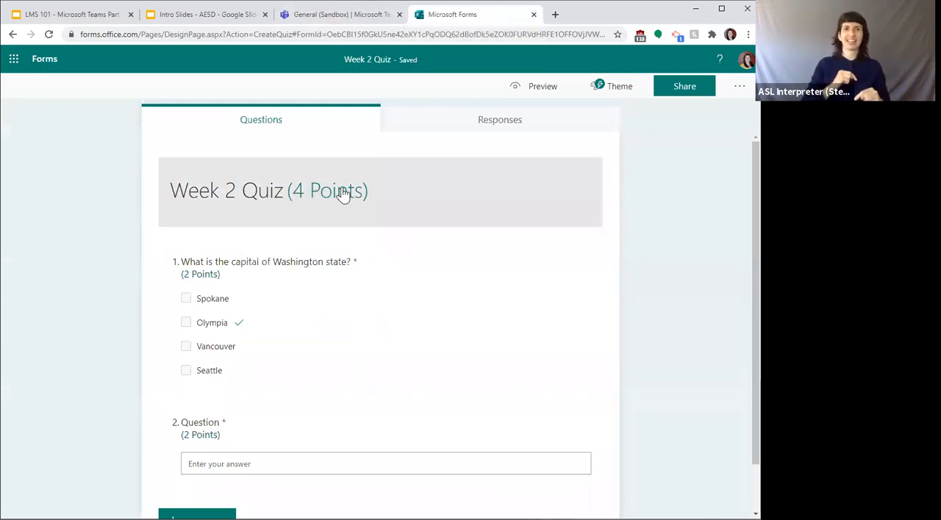
{"action": "scroll", "coordinate": [220, 290], "scroll_direction": "down", "scroll_amount": 1}
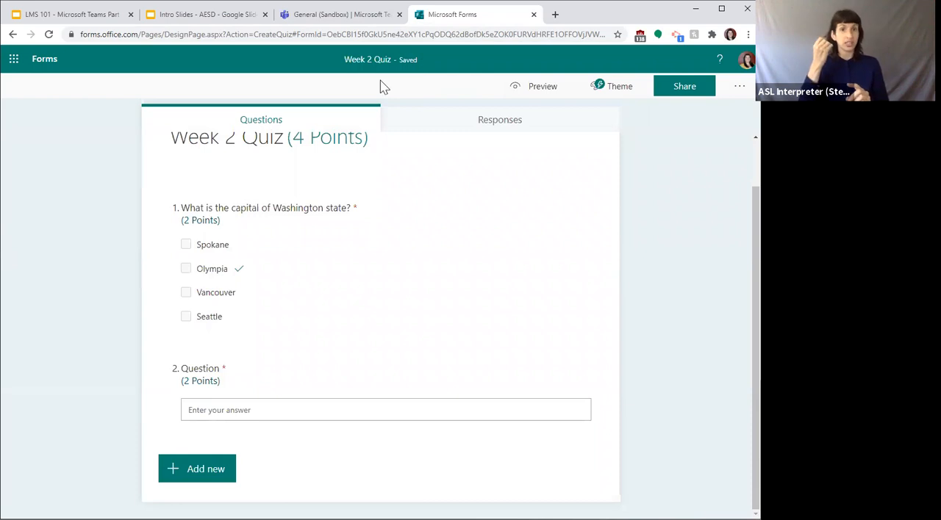
Step: Close the form, return to Microsoft Teams and create a quiz assignment for Sandbox from the Week 2 Quiz
{"action": "left_click", "coordinate": [533, 15]}
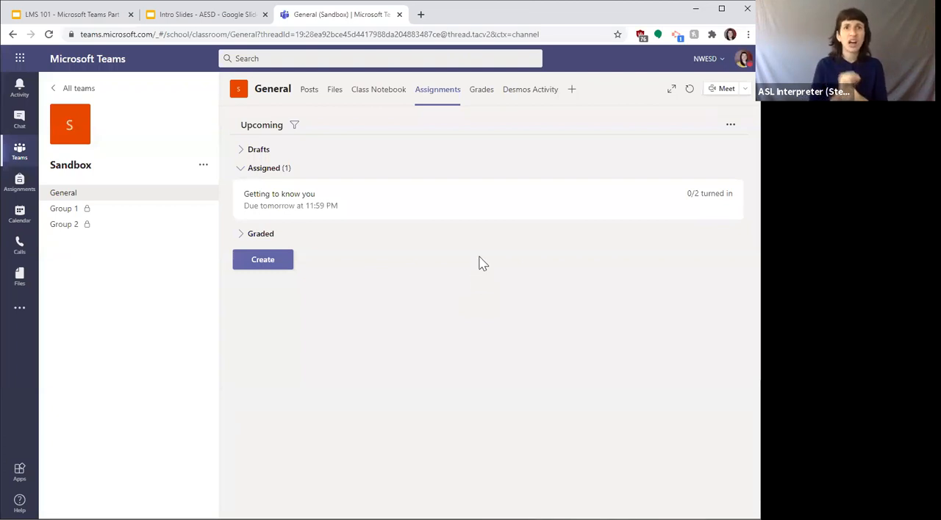
{"action": "left_click", "coordinate": [257, 264]}
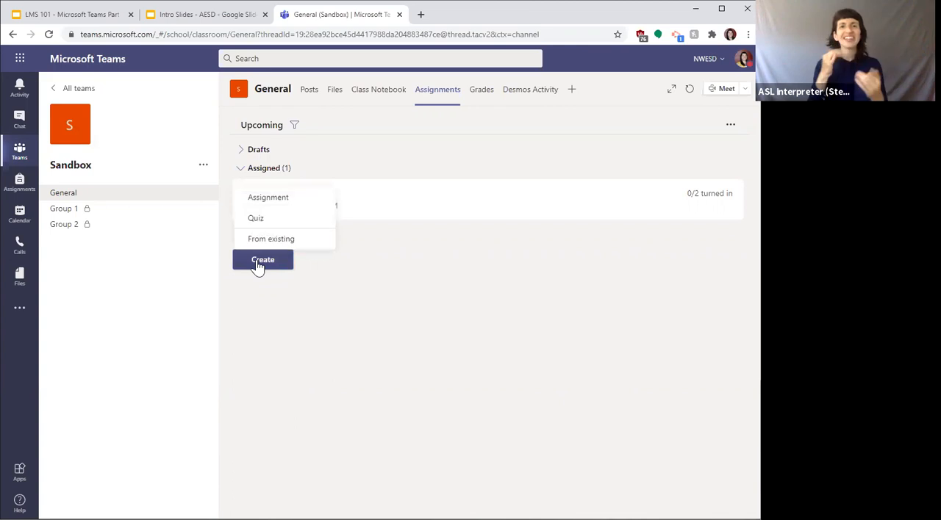
{"action": "left_click", "coordinate": [257, 219]}
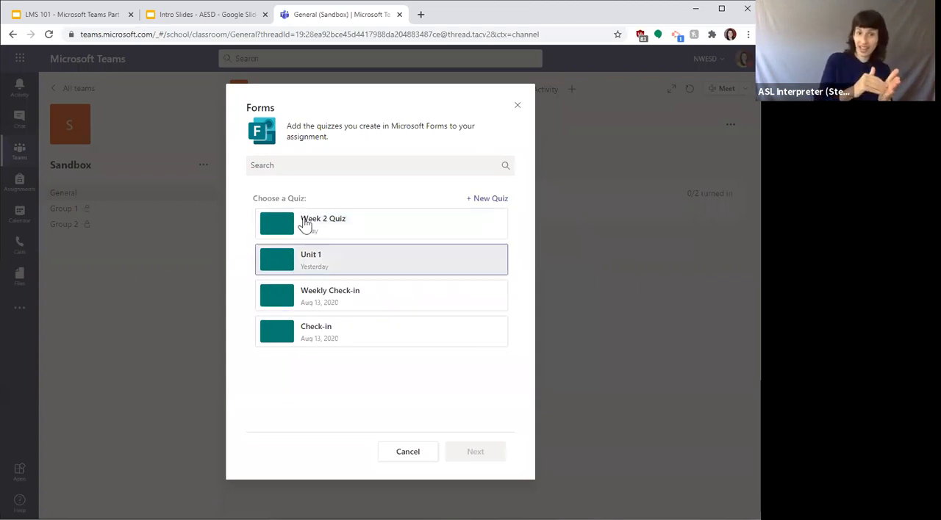
{"action": "left_click", "coordinate": [330, 226]}
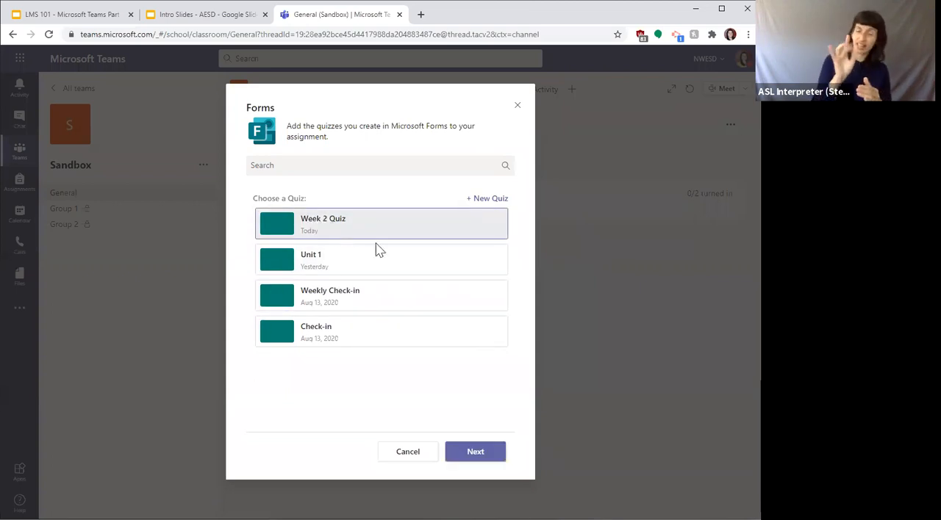
{"action": "left_click", "coordinate": [471, 457]}
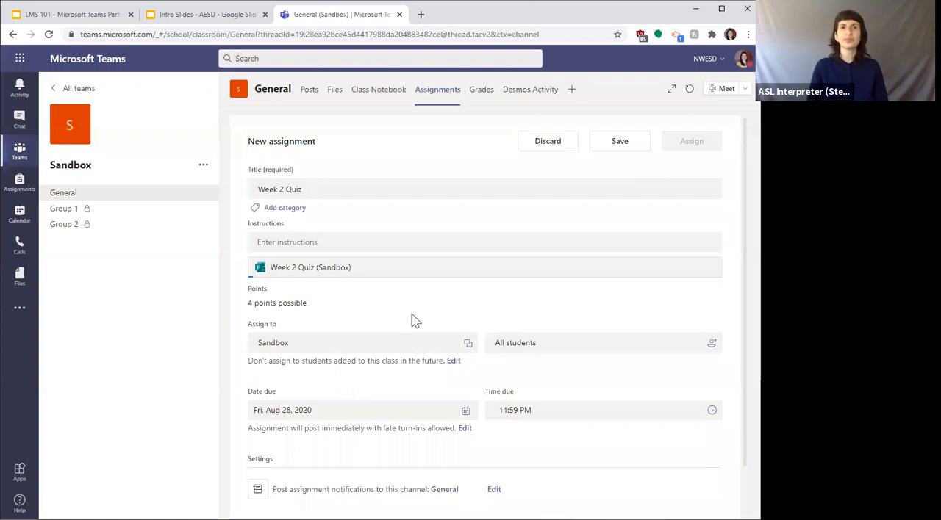
Step: Review the new assignment's details, including its instructions editor and the options of the attached Week 2 Quiz
{"action": "scroll", "coordinate": [412, 314], "scroll_direction": "down", "scroll_amount": 1}
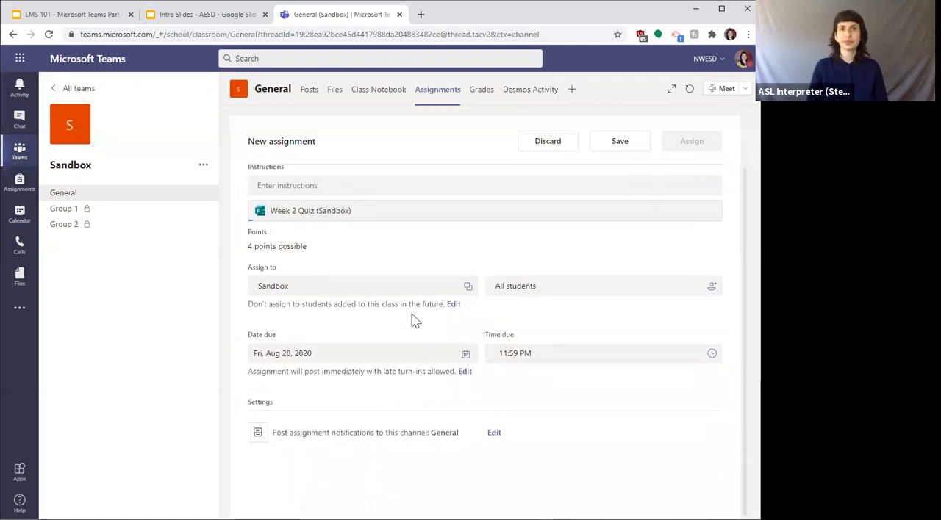
{"action": "scroll", "coordinate": [412, 314], "scroll_direction": "up", "scroll_amount": 1}
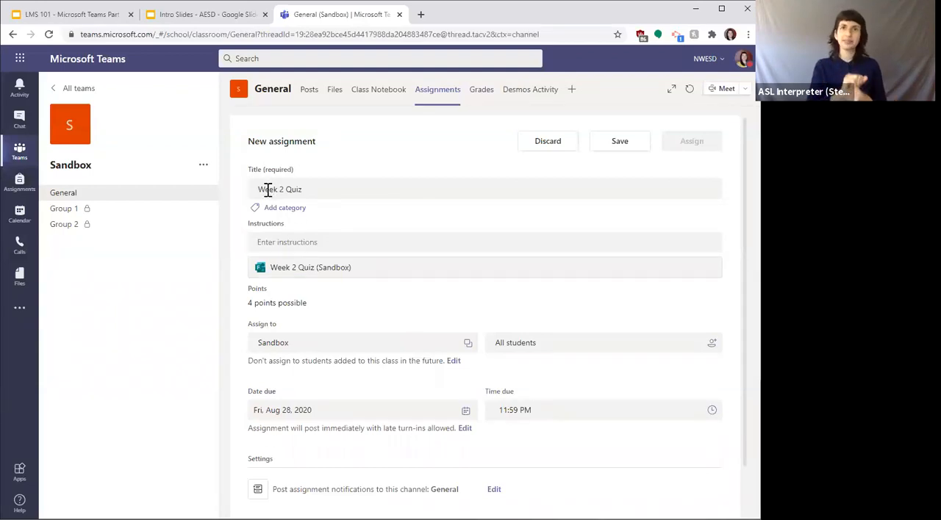
{"action": "left_click", "coordinate": [272, 239]}
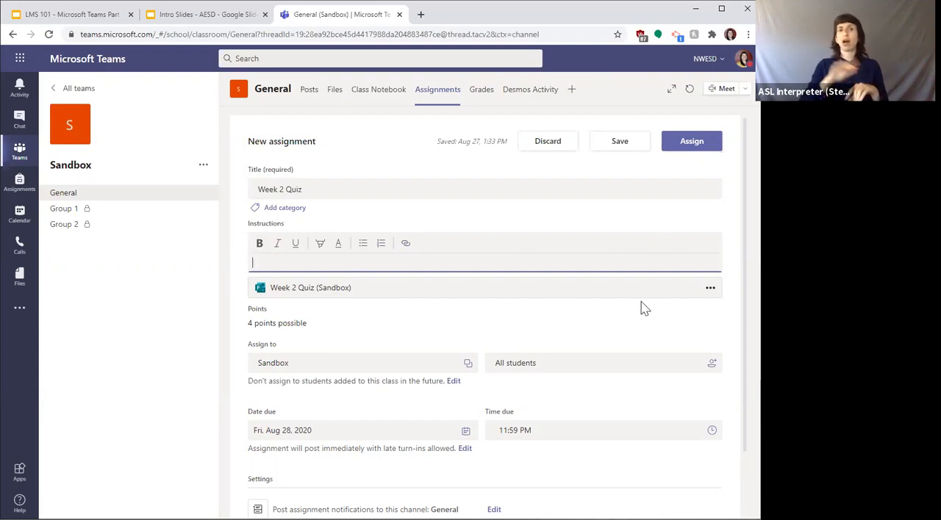
{"action": "left_click", "coordinate": [703, 292]}
{"action": "left_click", "coordinate": [709, 272]}
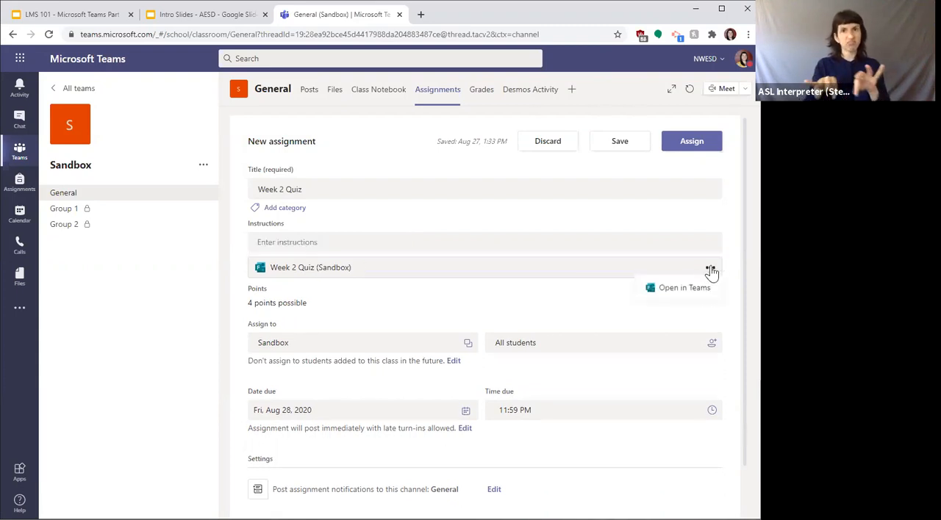
{"action": "left_click", "coordinate": [711, 273]}
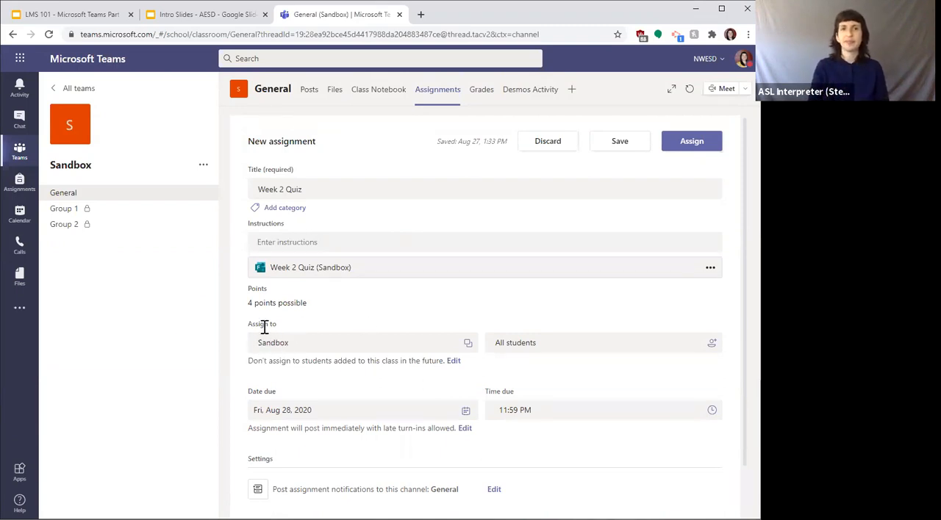
Step: Look at the class and individual student choices for assigning the quiz, keeping Sandbox and All students
{"action": "left_click", "coordinate": [418, 343]}
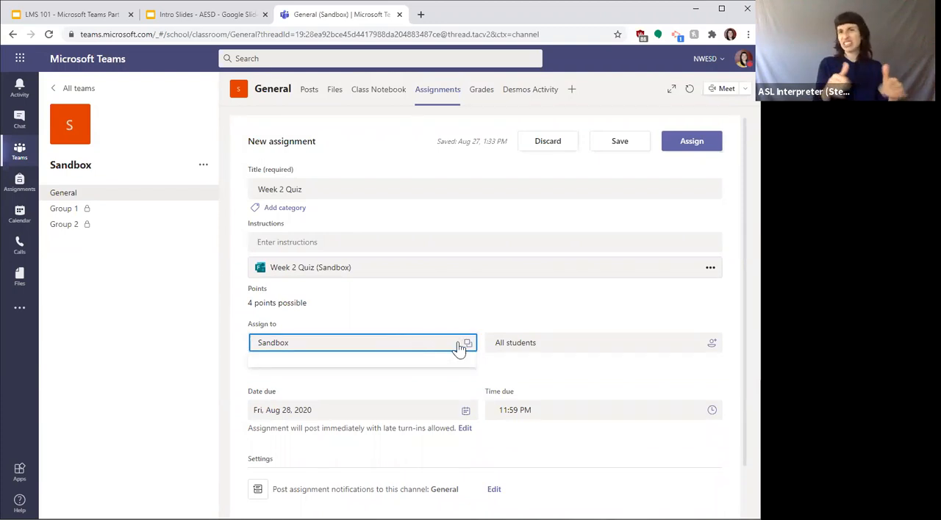
{"action": "left_click", "coordinate": [389, 321]}
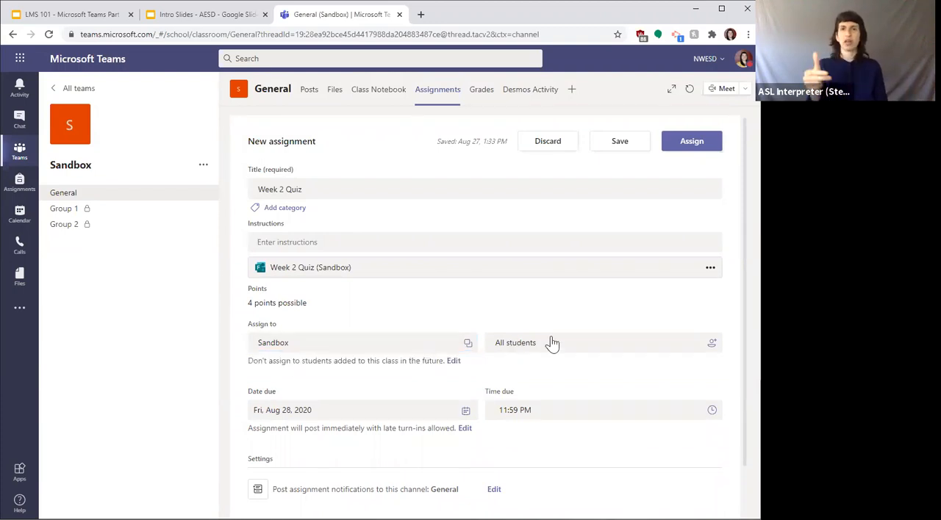
{"action": "left_click", "coordinate": [530, 344]}
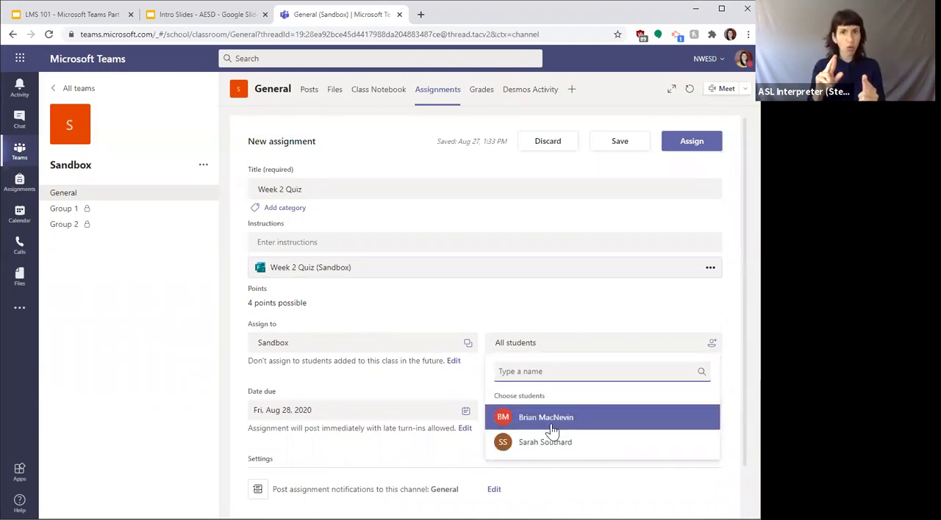
{"action": "left_click", "coordinate": [513, 316]}
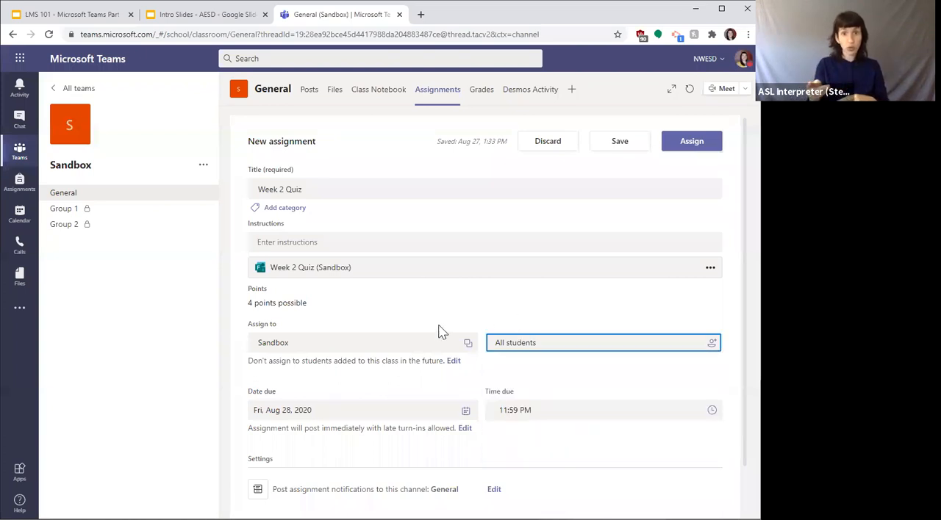
Step: Set the quiz assignment to be assigned to all students added to this class in the future
{"action": "scroll", "coordinate": [441, 332], "scroll_direction": "down", "scroll_amount": 2}
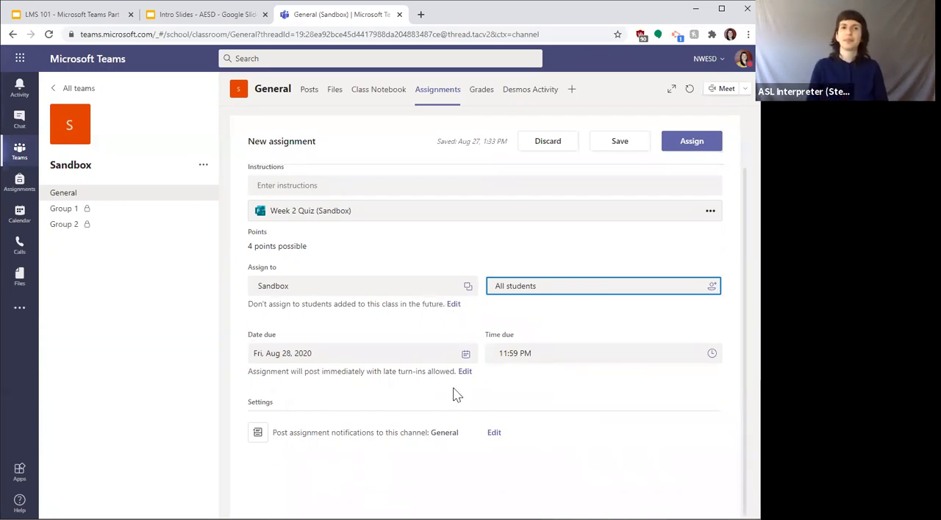
{"action": "scroll", "coordinate": [448, 405], "scroll_direction": "up", "scroll_amount": 1}
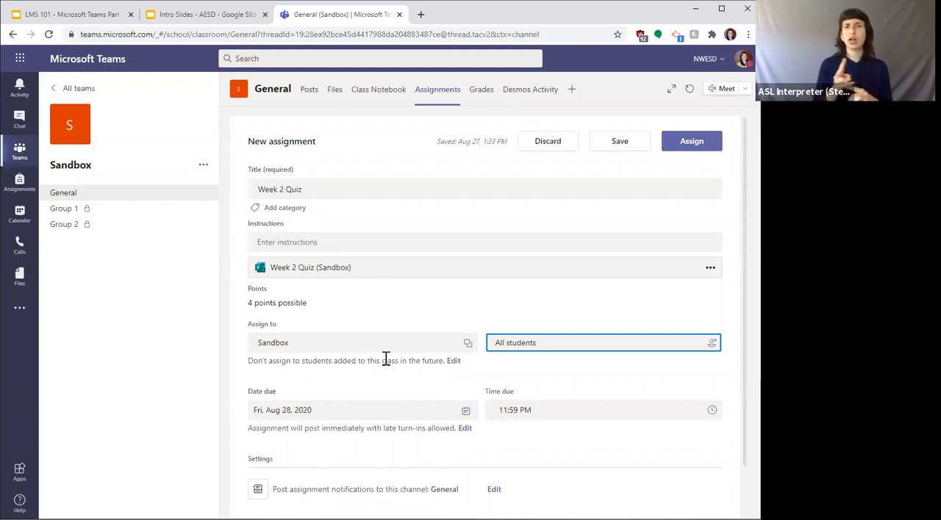
{"action": "left_click", "coordinate": [453, 361]}
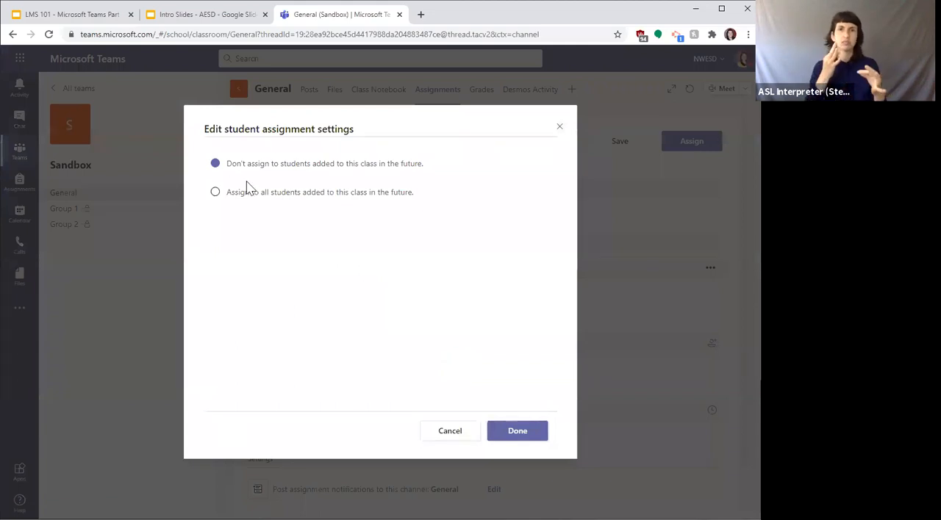
{"action": "left_click", "coordinate": [215, 193]}
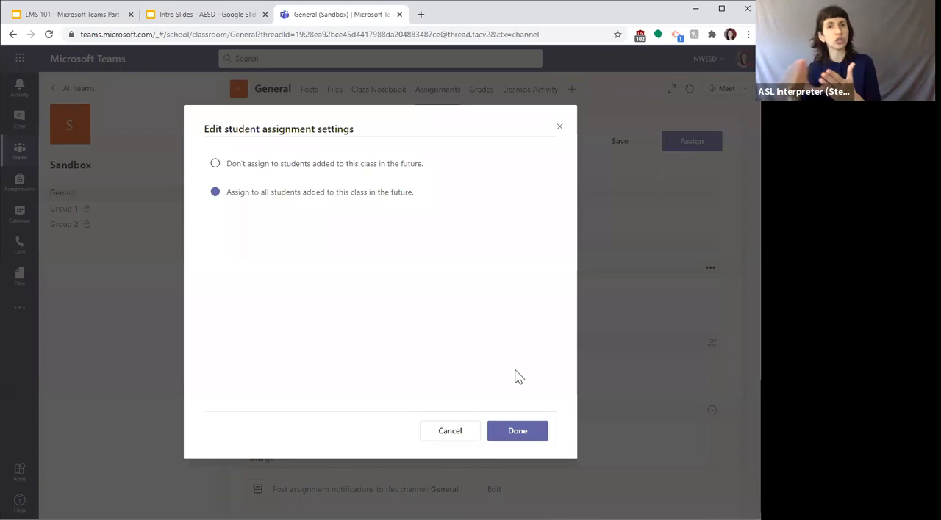
{"action": "left_click", "coordinate": [516, 433]}
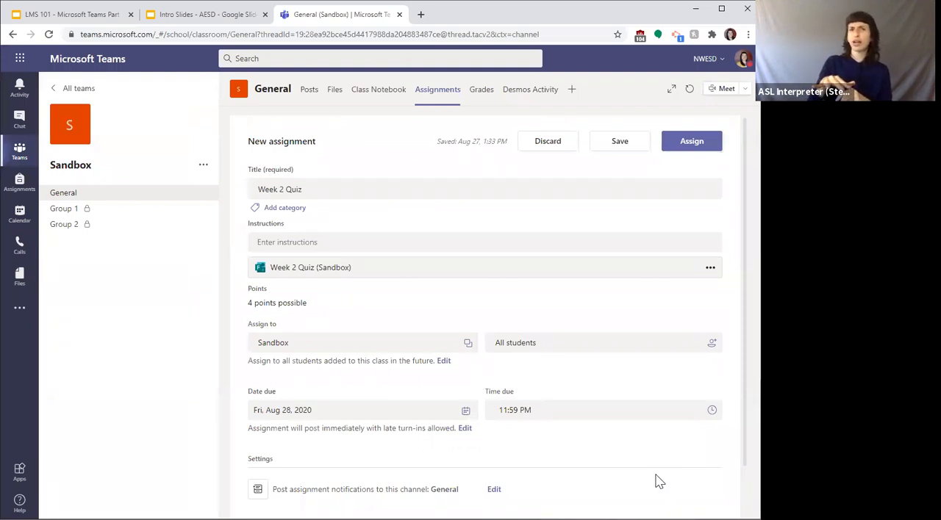
Step: Check again which other classes the quiz can be assigned to, and close the list keeping Sandbox
{"action": "left_click", "coordinate": [322, 343]}
{"action": "left_click", "coordinate": [311, 343]}
{"action": "left_click", "coordinate": [467, 343]}
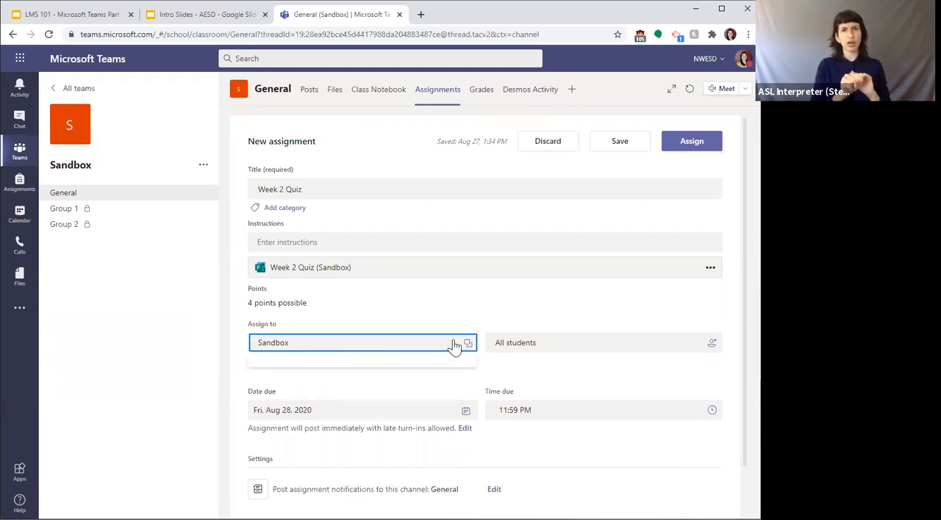
{"action": "left_click", "coordinate": [441, 343]}
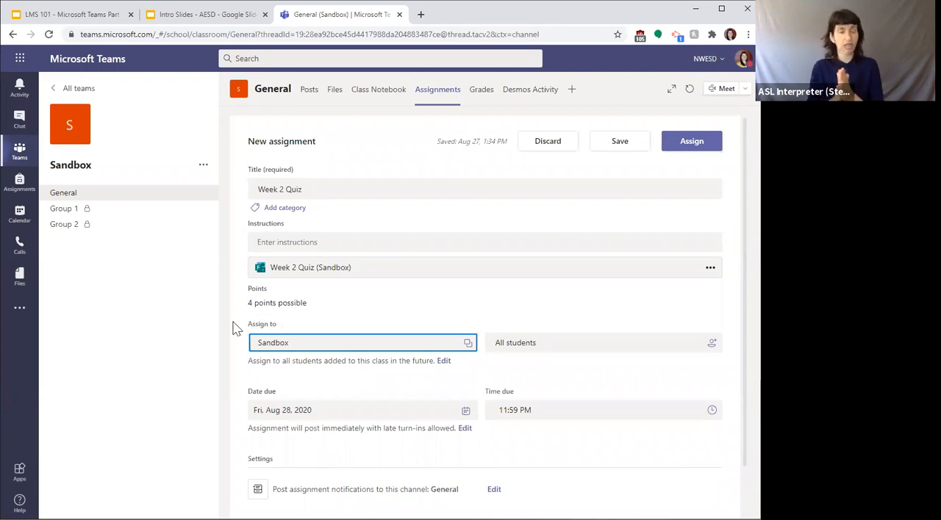
Step: Check which channels the Week 2 Quiz assignment notification can be posted to, keeping General
{"action": "scroll", "coordinate": [306, 346], "scroll_direction": "down", "scroll_amount": 1}
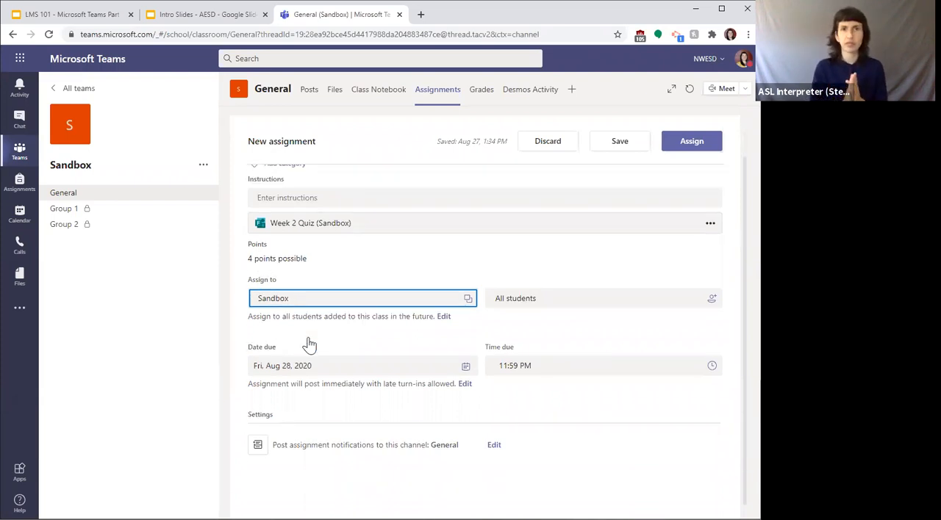
{"action": "left_click", "coordinate": [492, 435]}
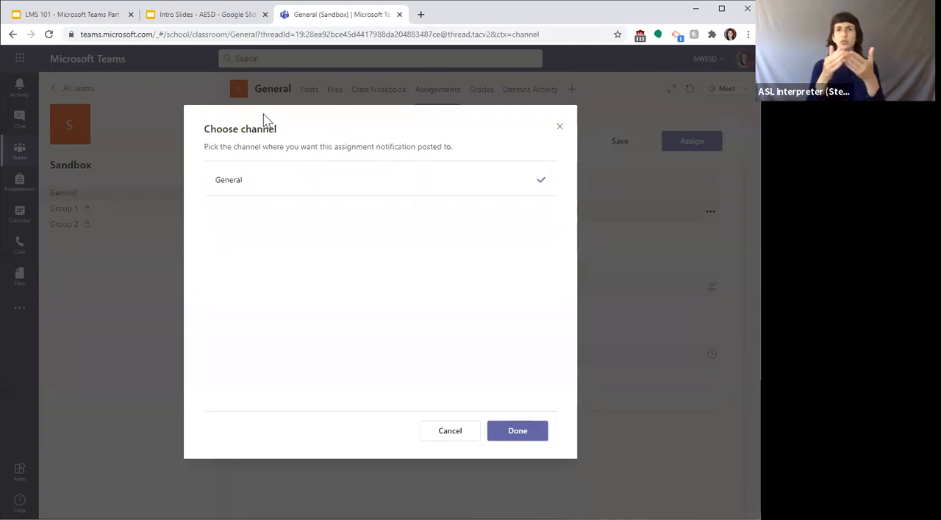
{"action": "left_click", "coordinate": [511, 438]}
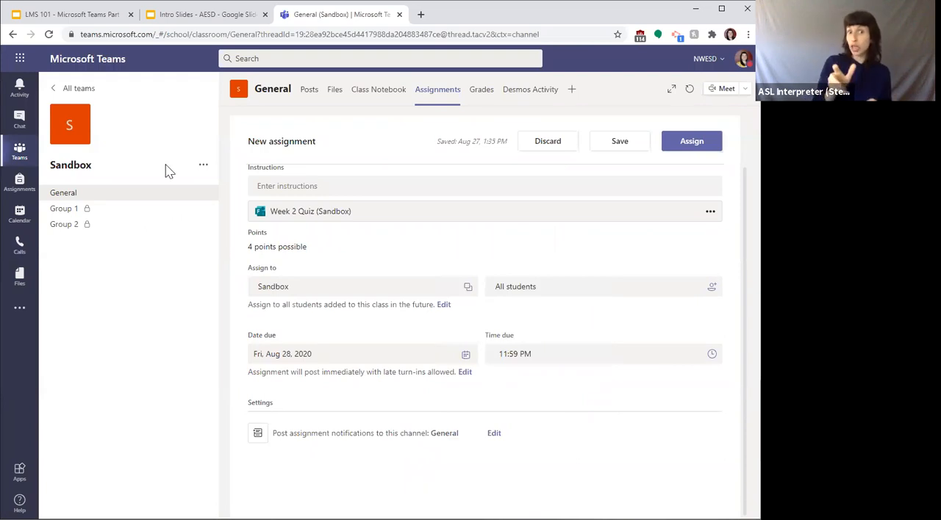
Step: Create a standard channel named LMS in the Sandbox team, accessible to everyone on the team
{"action": "left_click", "coordinate": [203, 167]}
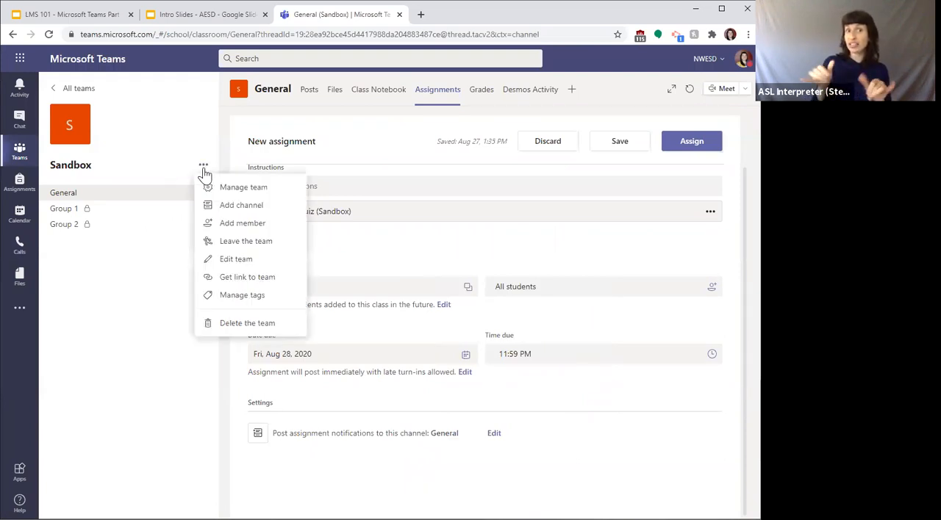
{"action": "left_click", "coordinate": [228, 208]}
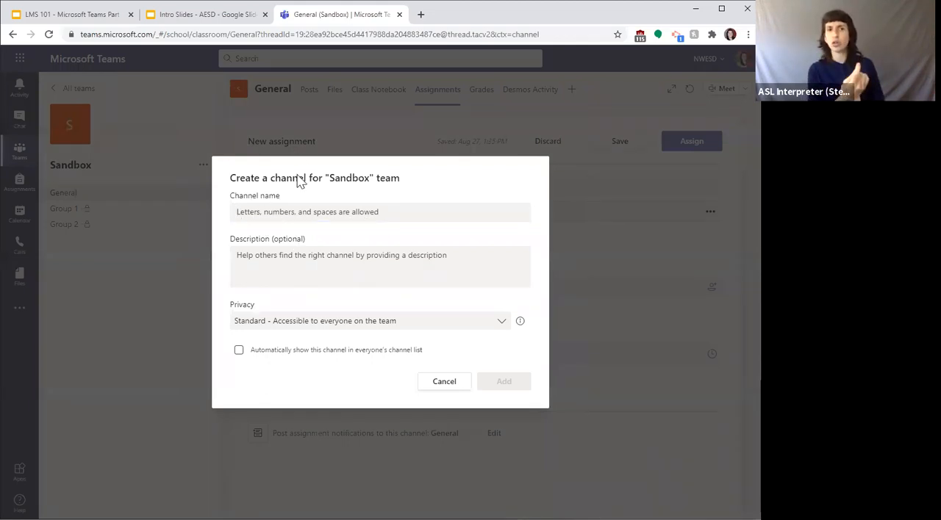
{"action": "left_click", "coordinate": [284, 215]}
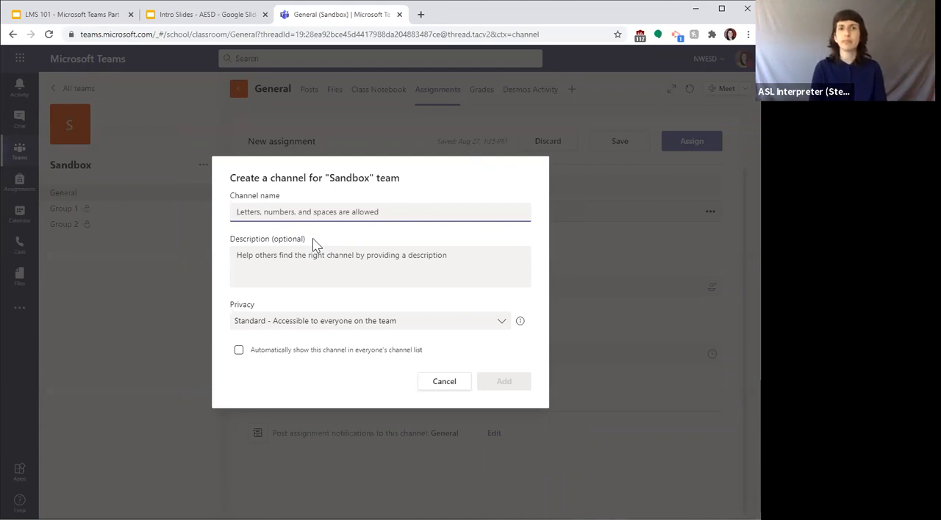
{"action": "type", "text": "LMS"}
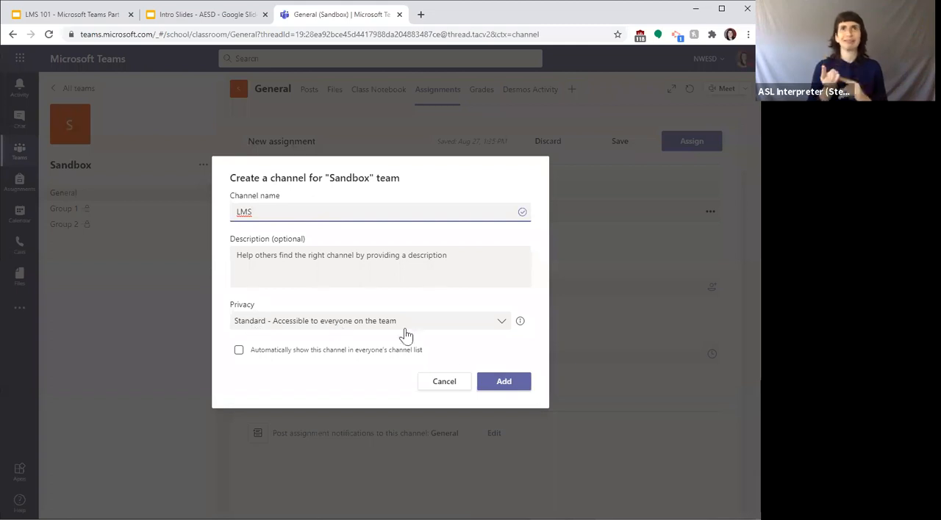
{"action": "left_click", "coordinate": [497, 380]}
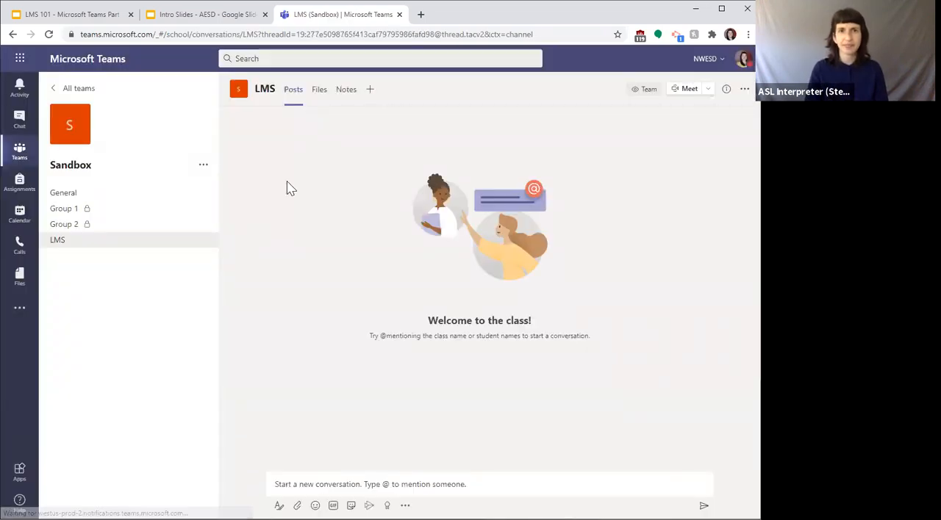
Step: Reopen the Week 2 Quiz draft from the General channel's assignments and check its notification channel choices, cancelling without a change
{"action": "left_click", "coordinate": [65, 193]}
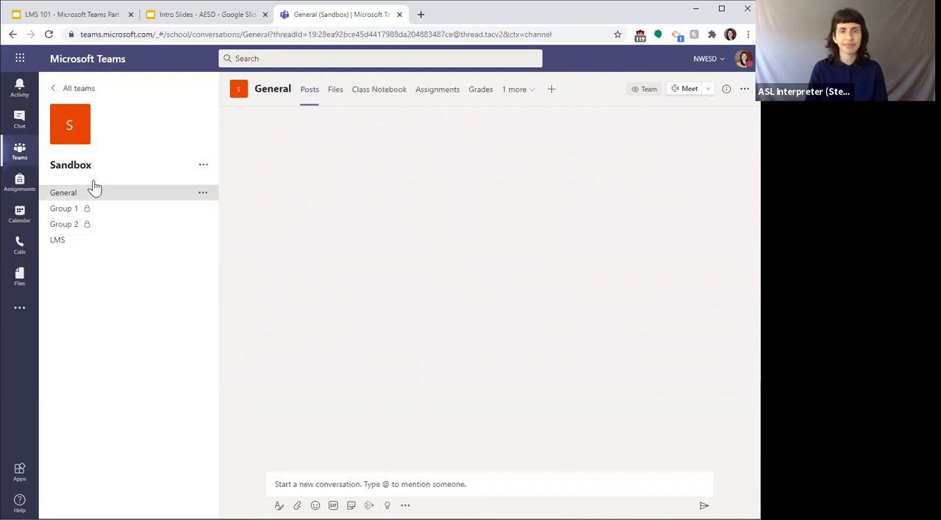
{"action": "left_click", "coordinate": [439, 97]}
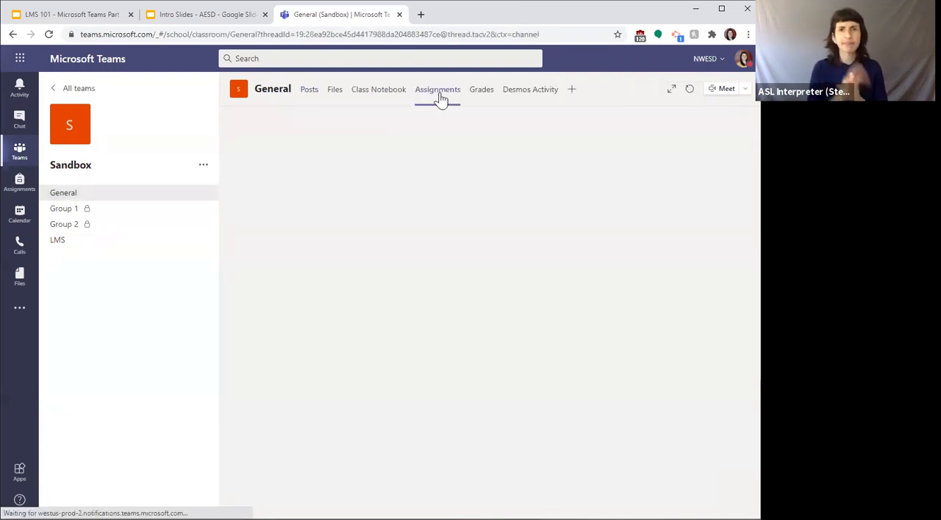
{"action": "left_click", "coordinate": [239, 150]}
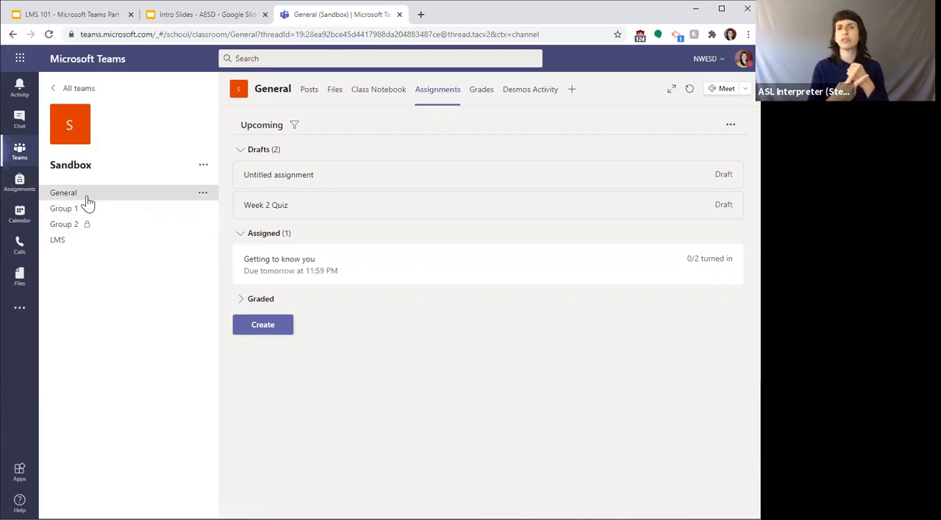
{"action": "left_click", "coordinate": [282, 207]}
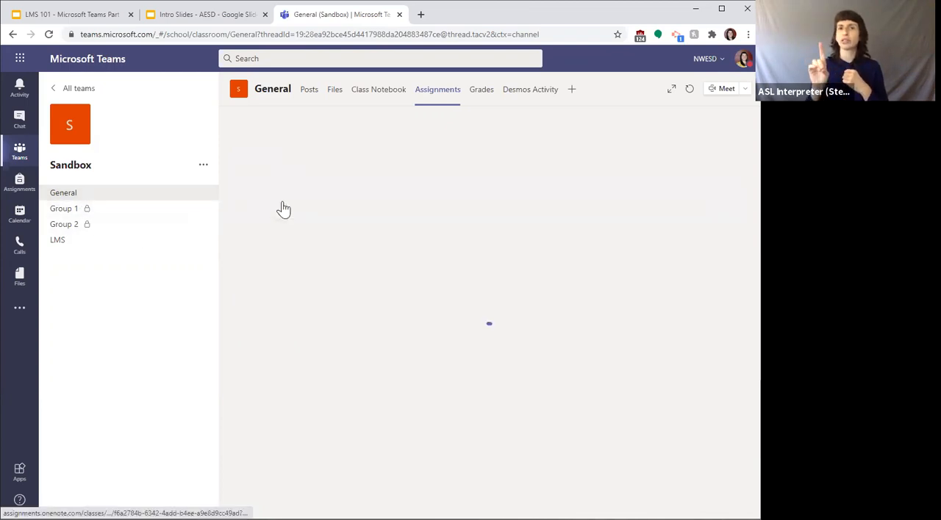
{"action": "left_click", "coordinate": [406, 344]}
{"action": "left_click", "coordinate": [453, 348]}
{"action": "scroll", "coordinate": [491, 436], "scroll_direction": "down", "scroll_amount": 2}
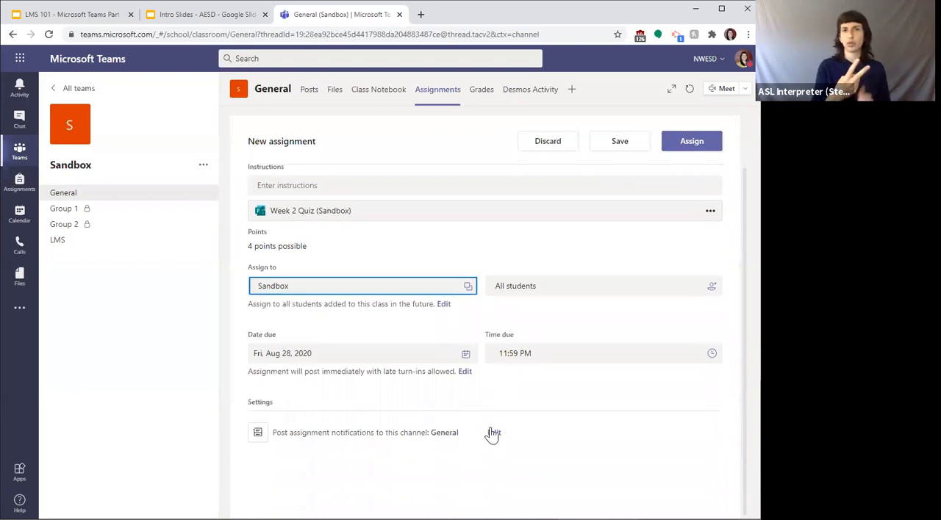
{"action": "left_click", "coordinate": [494, 438]}
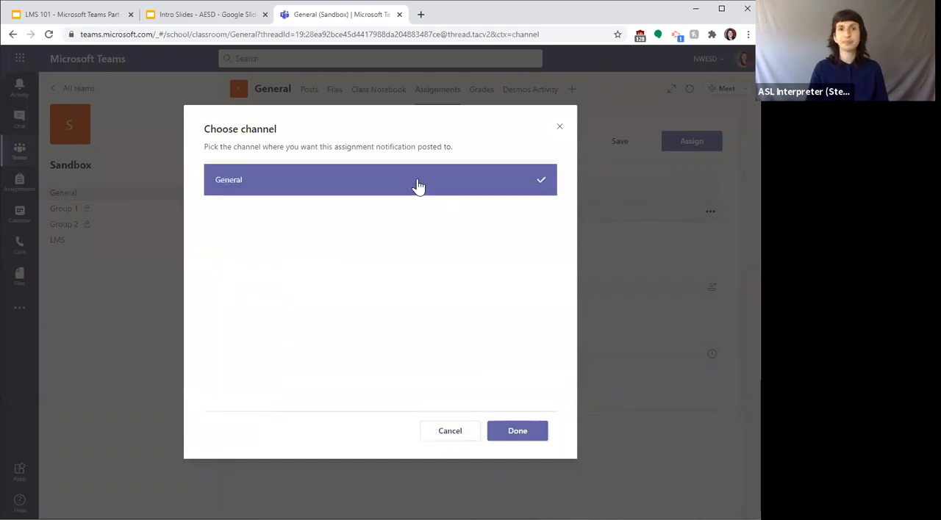
{"action": "left_click", "coordinate": [439, 434]}
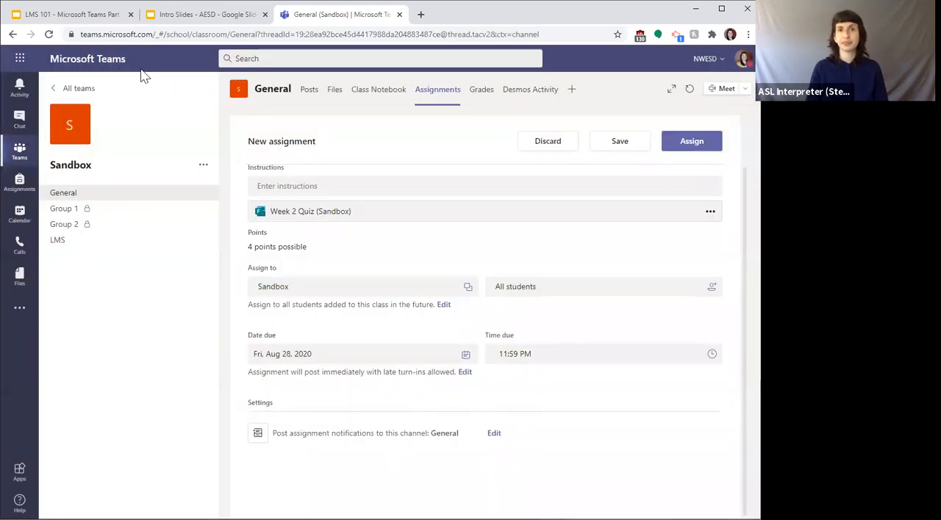
Step: Reload the page, reopen the Week 2 Quiz draft and recheck its notification channel choices, closing them without a change
{"action": "left_click", "coordinate": [49, 35]}
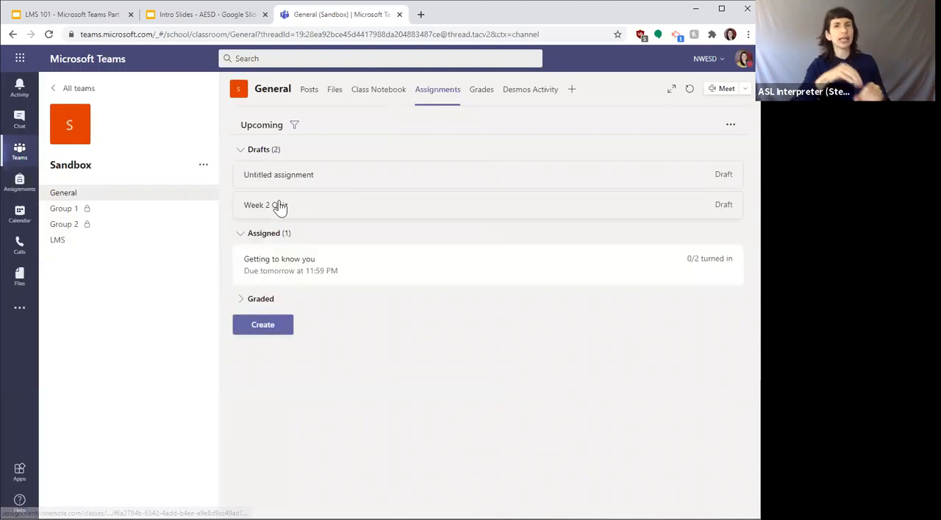
{"action": "left_click", "coordinate": [279, 207]}
{"action": "scroll", "coordinate": [347, 332], "scroll_direction": "down", "scroll_amount": 1}
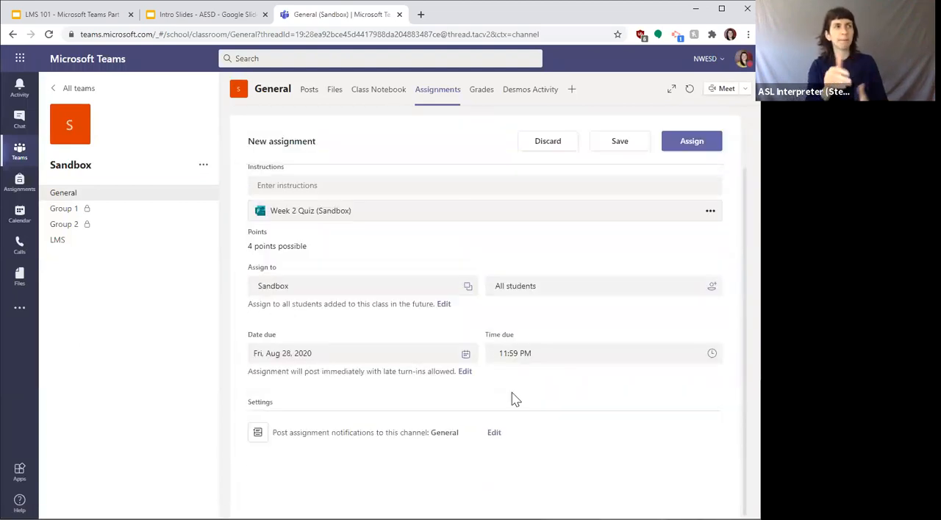
{"action": "left_click", "coordinate": [495, 435]}
{"action": "right_click", "coordinate": [499, 433]}
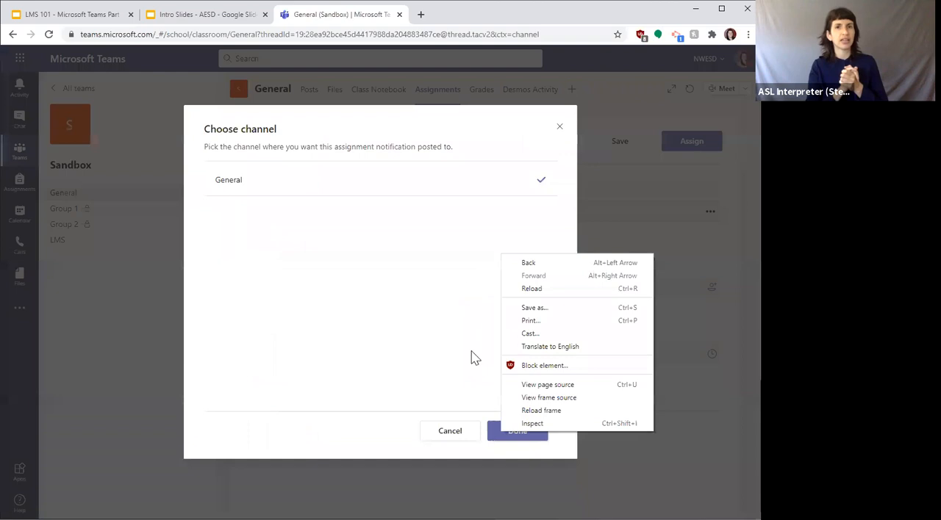
{"action": "left_click", "coordinate": [448, 438]}
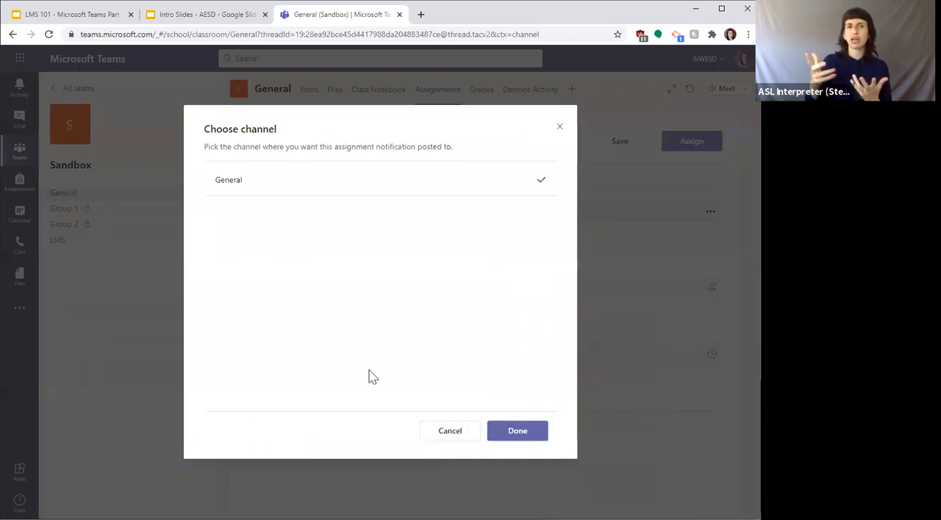
{"action": "left_click", "coordinate": [560, 128]}
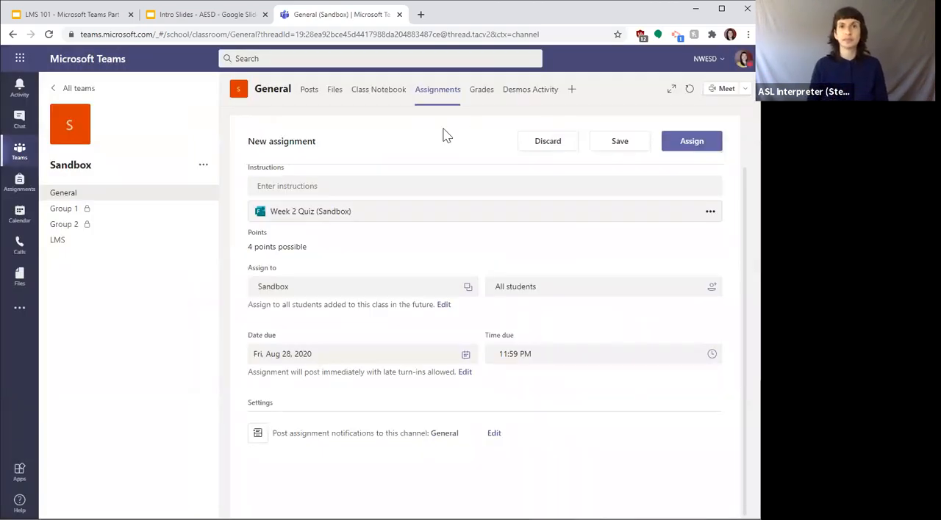
Step: Look at the individual student choices for the Week 2 Quiz and close the list, keeping All students
{"action": "scroll", "coordinate": [500, 344], "scroll_direction": "up", "scroll_amount": 1}
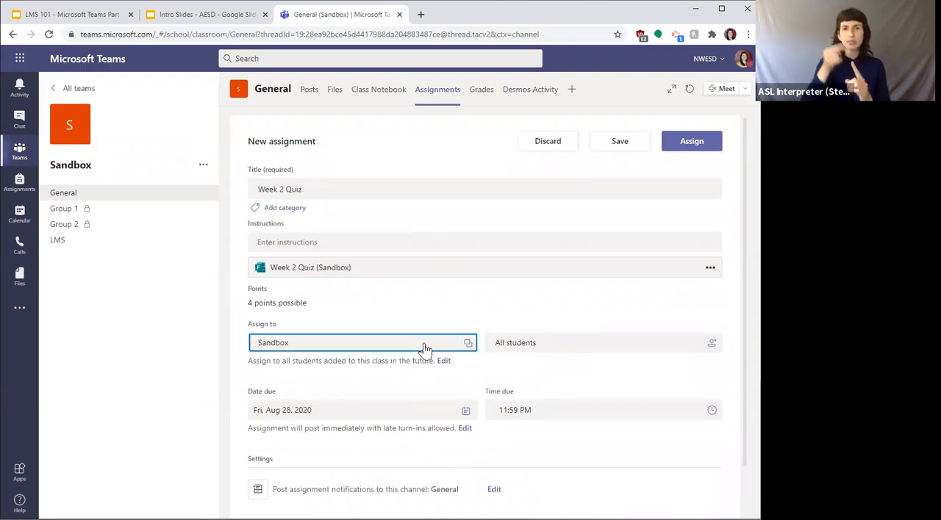
{"action": "left_click", "coordinate": [525, 351]}
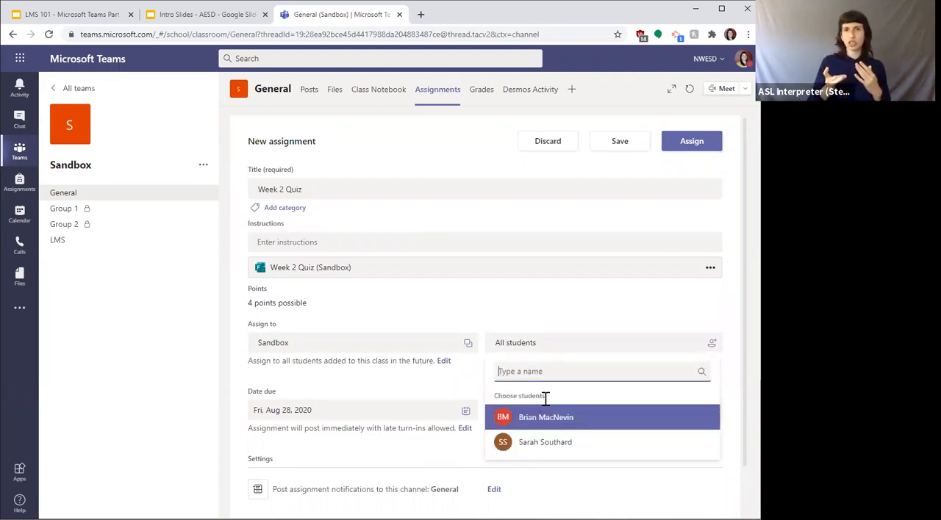
{"action": "left_click", "coordinate": [548, 309]}
{"action": "scroll", "coordinate": [545, 303], "scroll_direction": "down", "scroll_amount": 1}
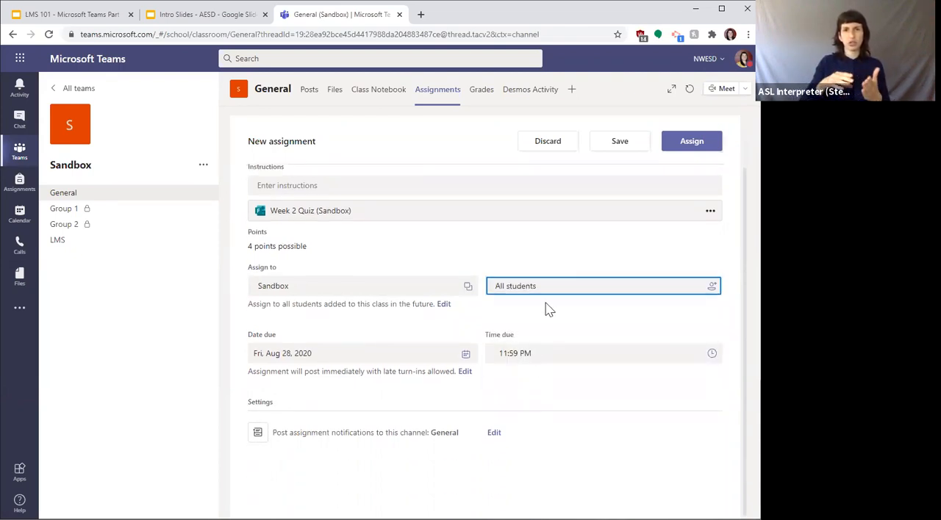
{"action": "scroll", "coordinate": [546, 304], "scroll_direction": "up", "scroll_amount": 1}
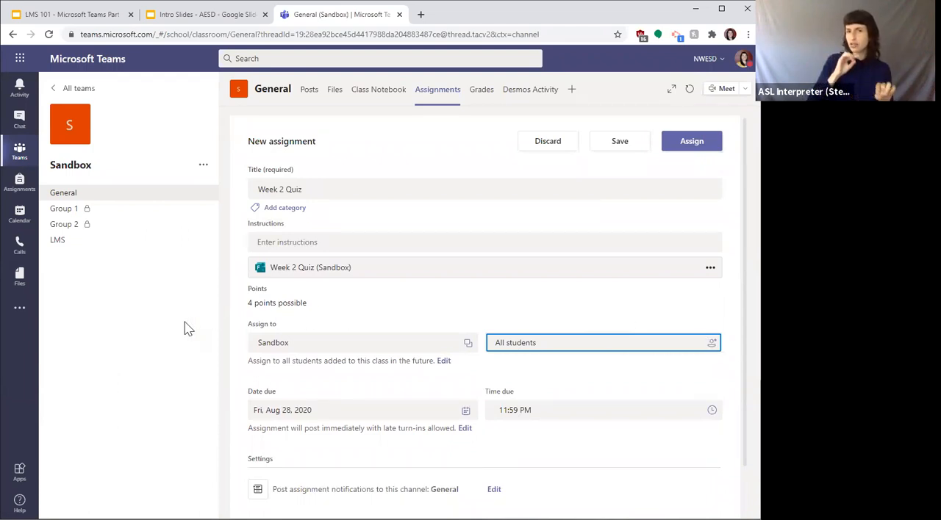
{"action": "left_click", "coordinate": [365, 311]}
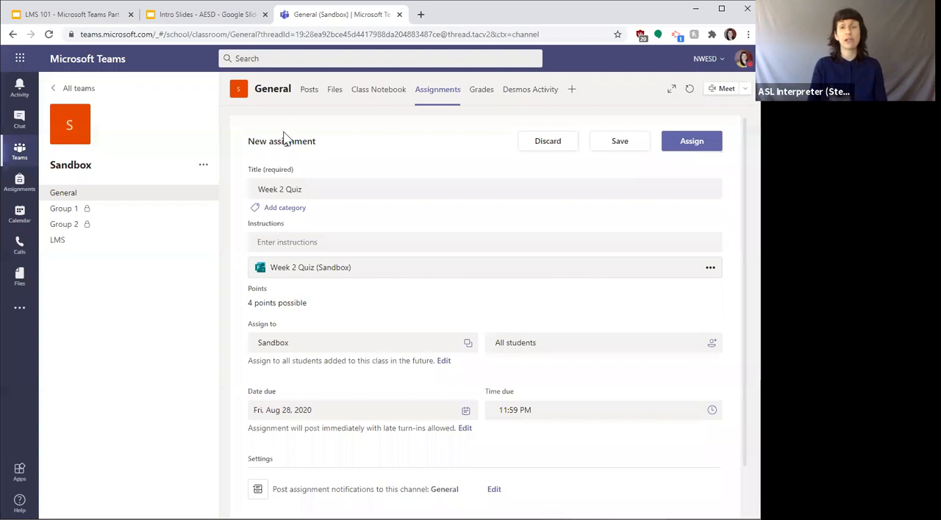
{"action": "left_click", "coordinate": [283, 208]}
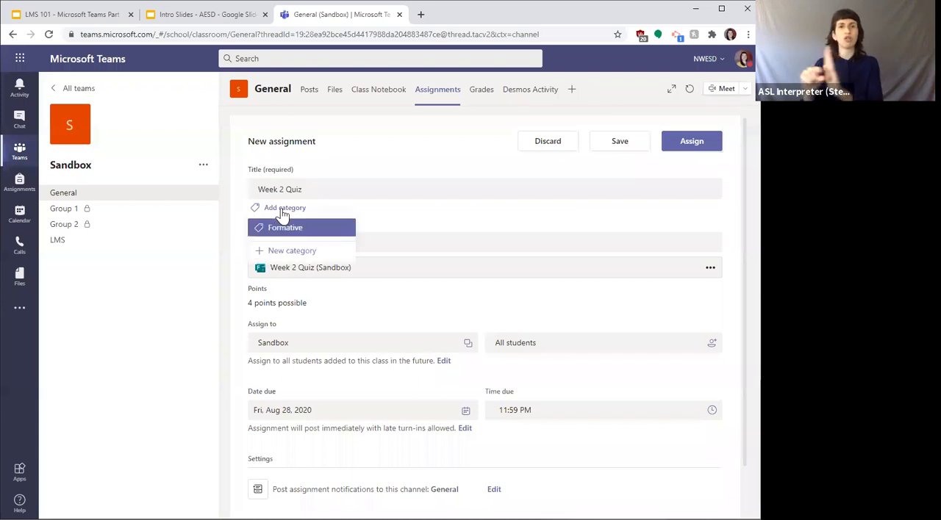
{"action": "left_click", "coordinate": [279, 252]}
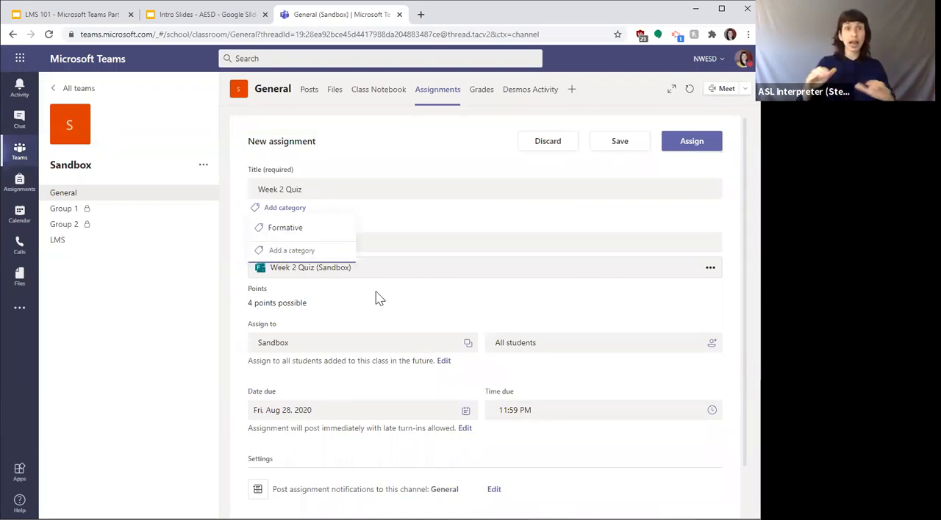
{"action": "type", "text": "Quiz"}
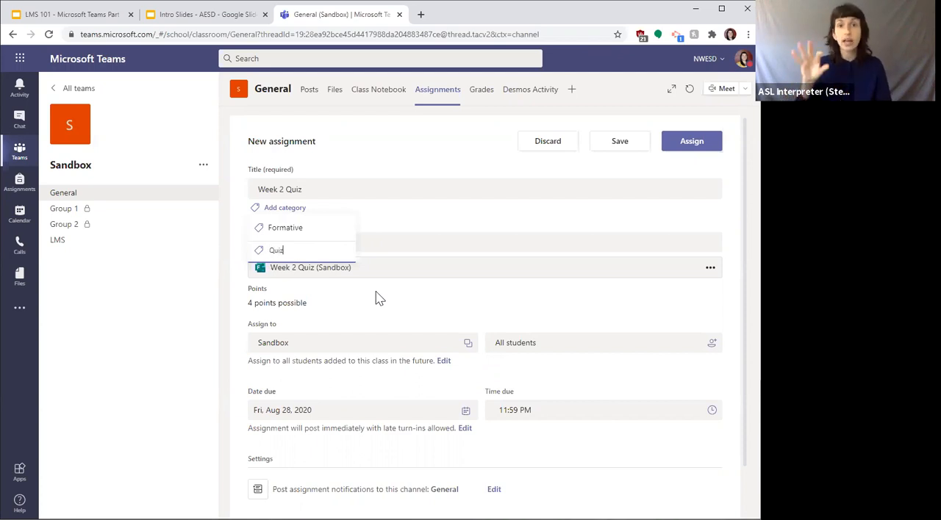
{"action": "left_click", "coordinate": [388, 222]}
Step: Add a new category named Quiz to the Week 2 Quiz assignment and save the draft
{"action": "left_click", "coordinate": [279, 209]}
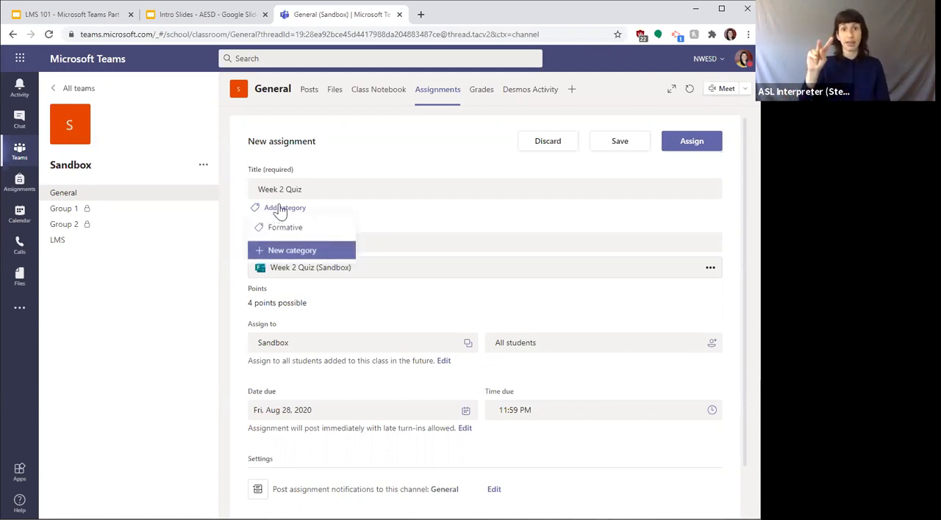
{"action": "left_click", "coordinate": [273, 254]}
{"action": "type", "text": "Quiz"}
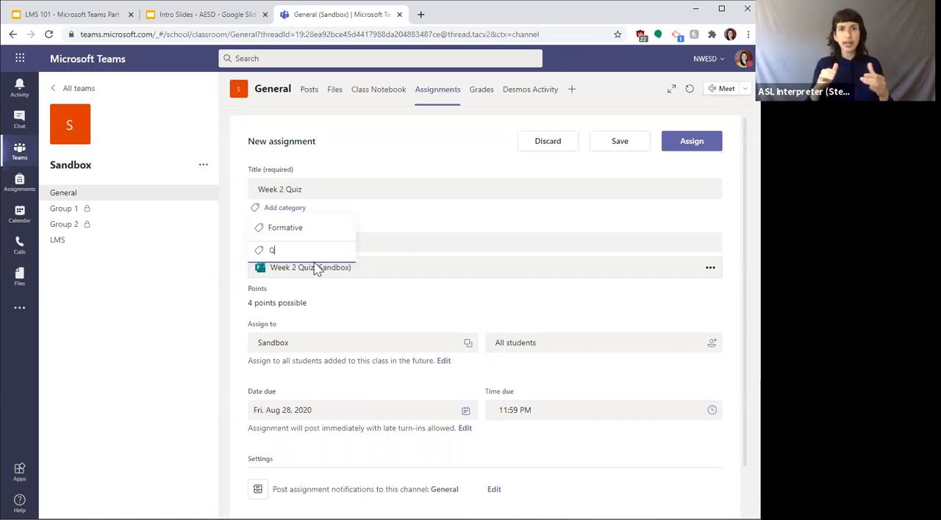
{"action": "key", "text": "Return"}
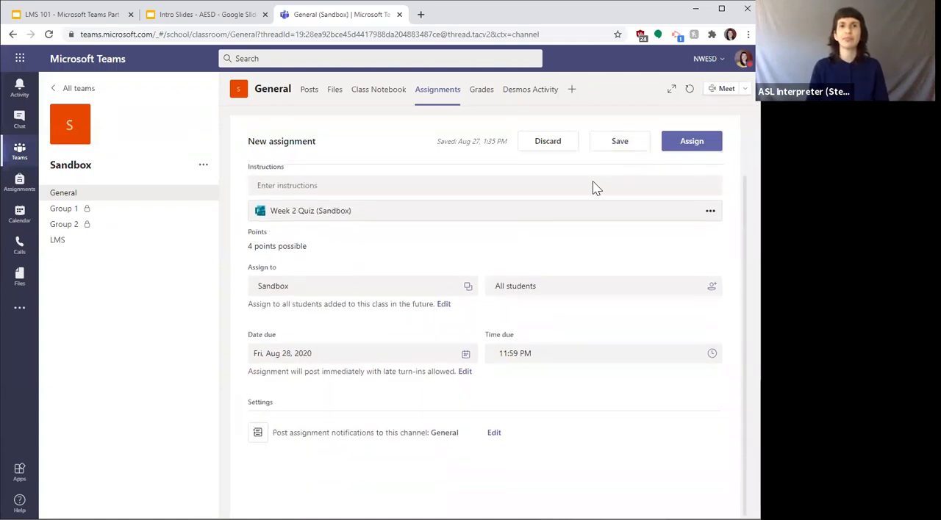
{"action": "left_click", "coordinate": [623, 144]}
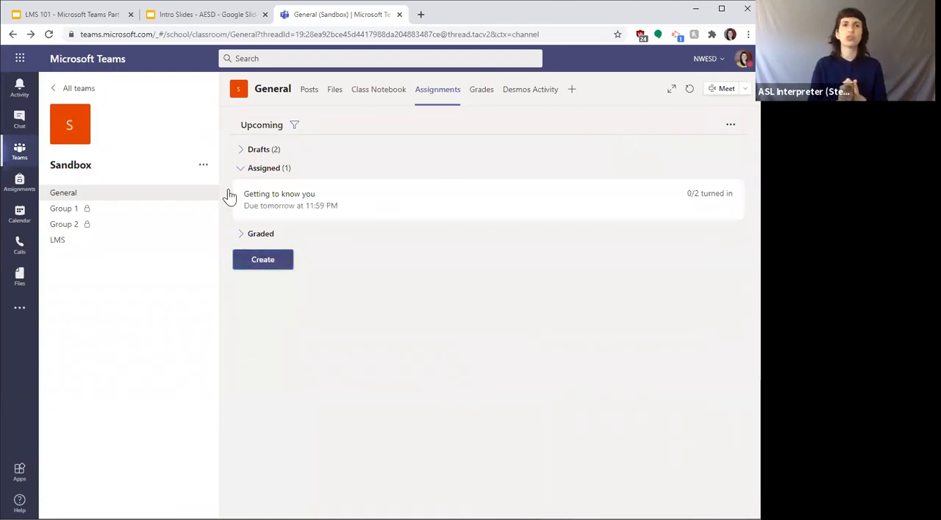
Step: Reopen the Week 2 Quiz from the drafts and assign it to the students
{"action": "left_click", "coordinate": [247, 152]}
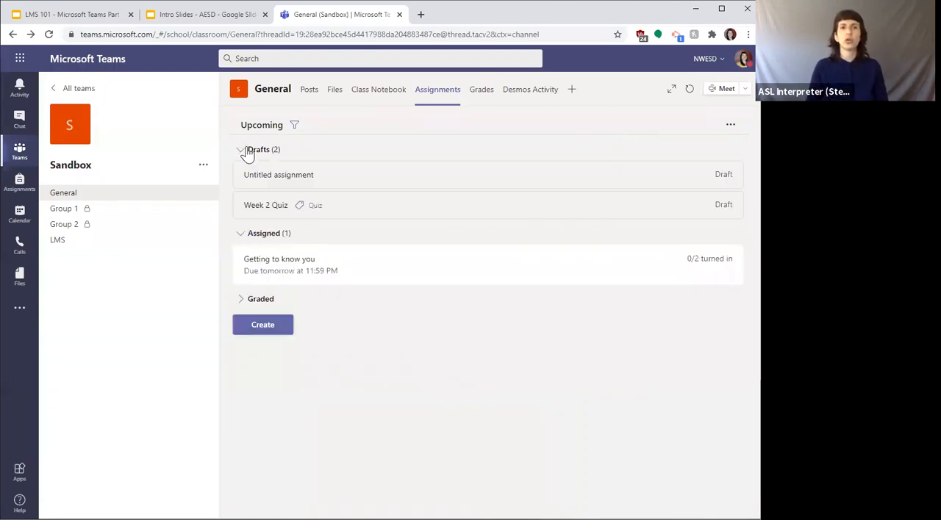
{"action": "left_click", "coordinate": [431, 215]}
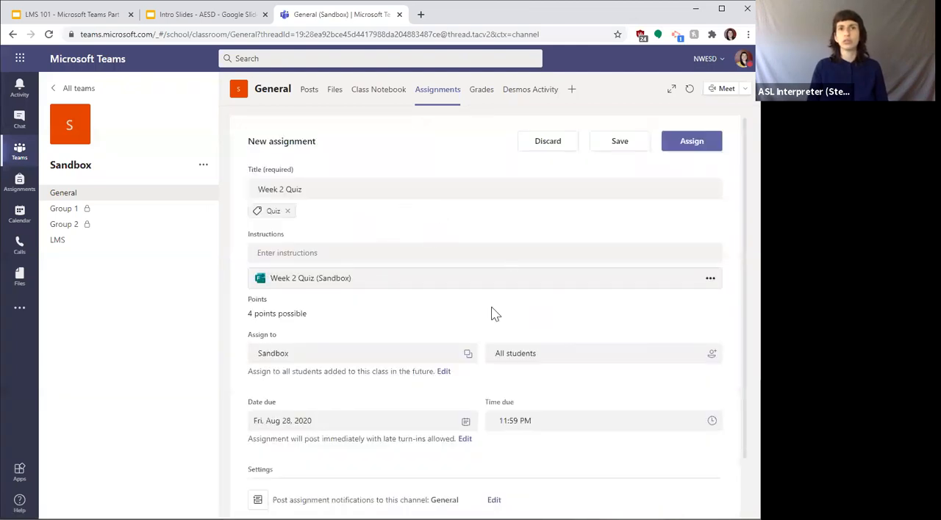
{"action": "left_click", "coordinate": [691, 145]}
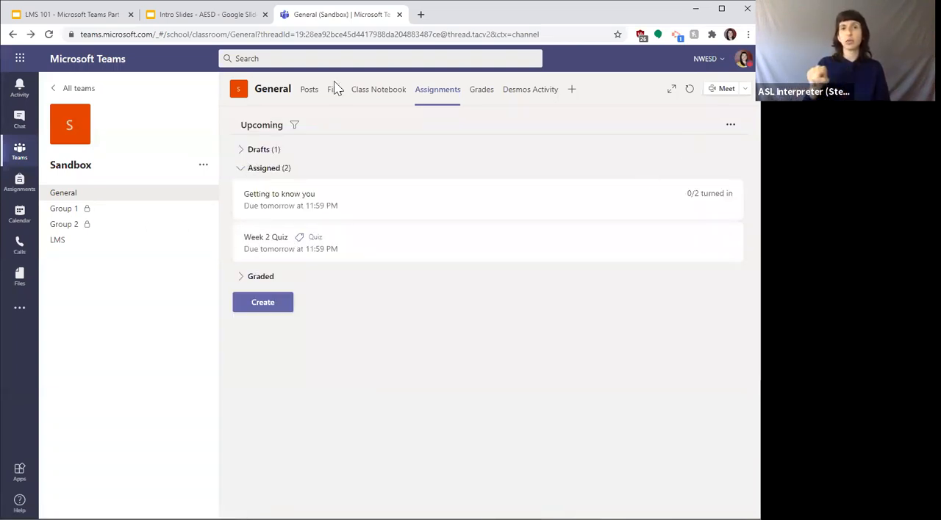
Step: View the quiz notification in the General channel's posts, and open the Class Notebook
{"action": "left_click", "coordinate": [307, 94]}
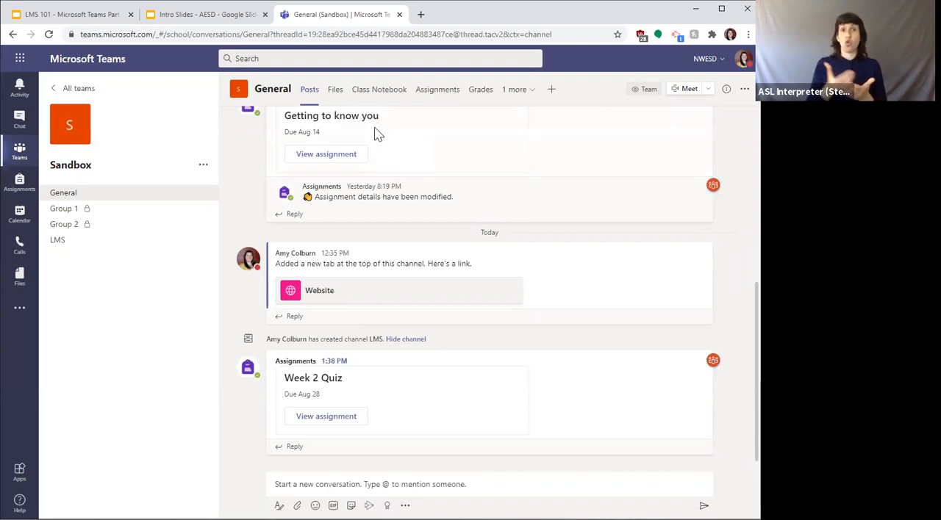
{"action": "left_click", "coordinate": [379, 94]}
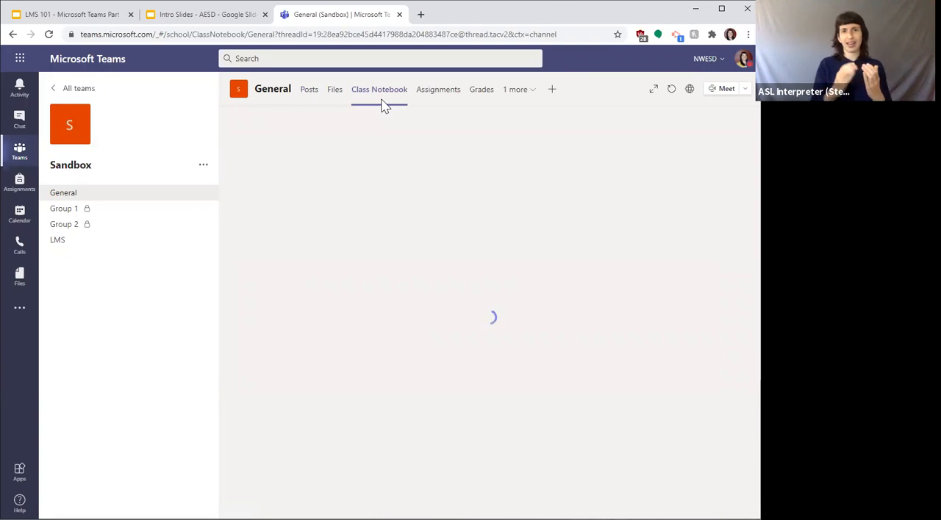
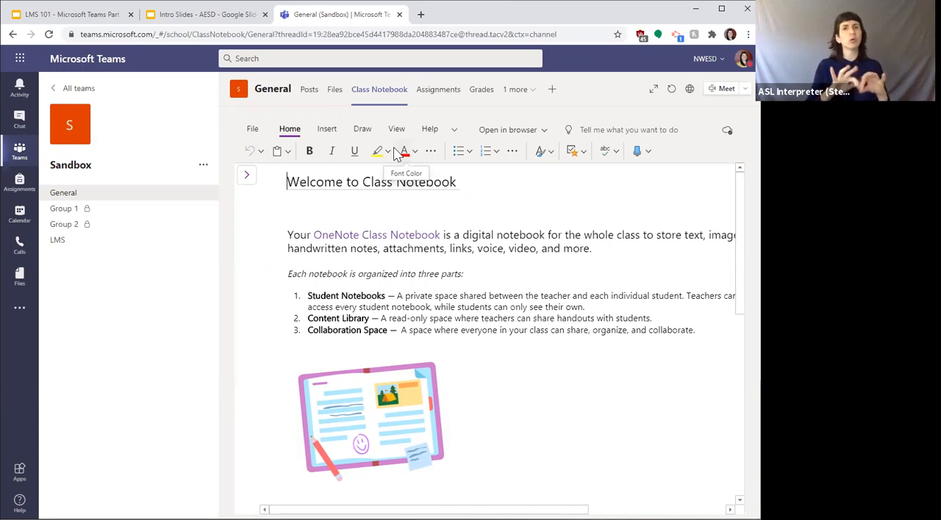
Step: Open the Getting to know you assignment for editing and check the options of its attached Assignment Template.docx
{"action": "left_click", "coordinate": [435, 94]}
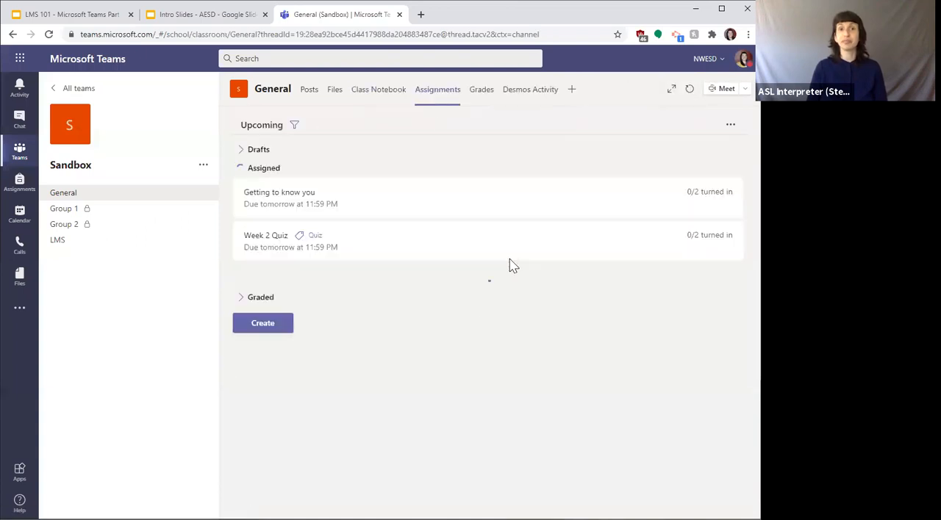
{"action": "left_click", "coordinate": [351, 200]}
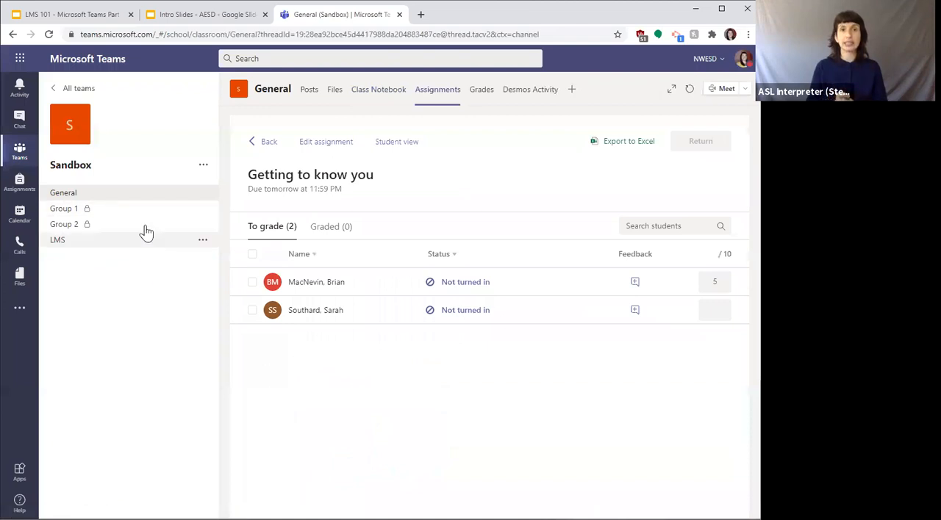
{"action": "left_click", "coordinate": [315, 144]}
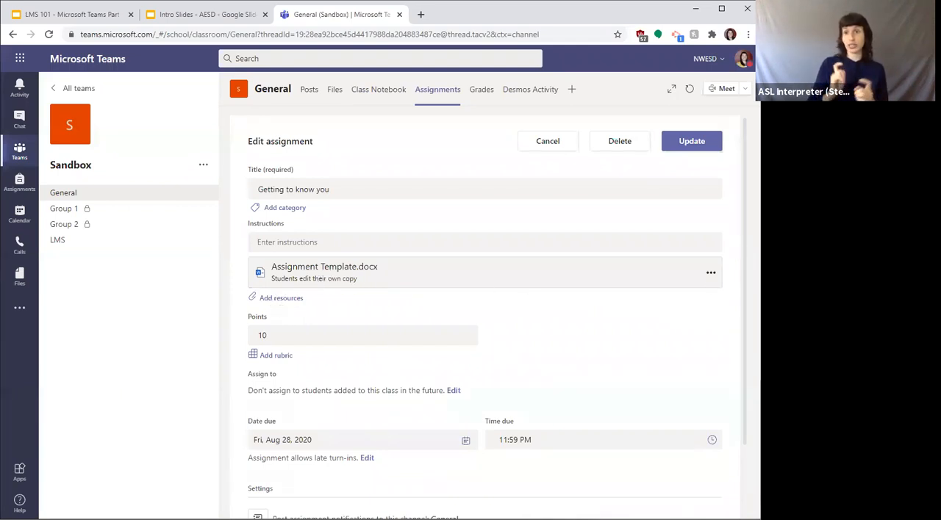
{"action": "left_click", "coordinate": [711, 274]}
{"action": "left_click", "coordinate": [711, 273]}
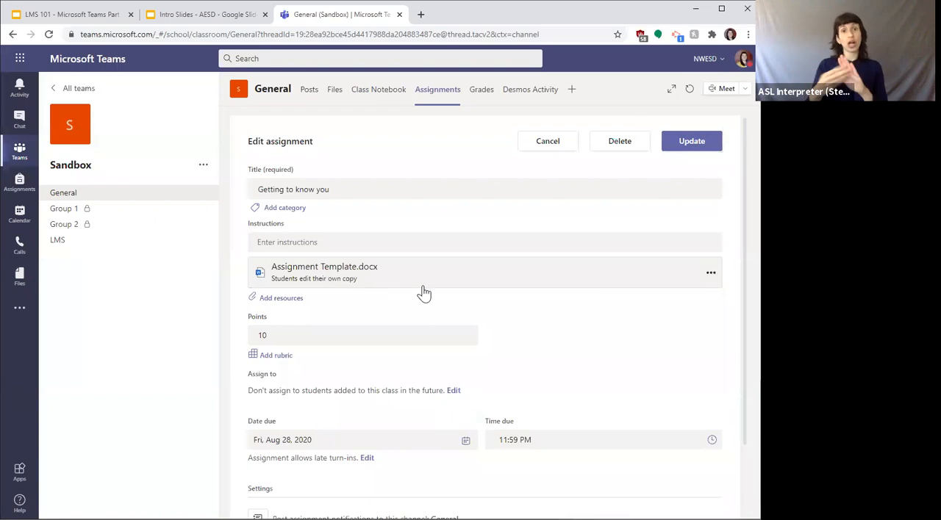
{"action": "left_click", "coordinate": [424, 293]}
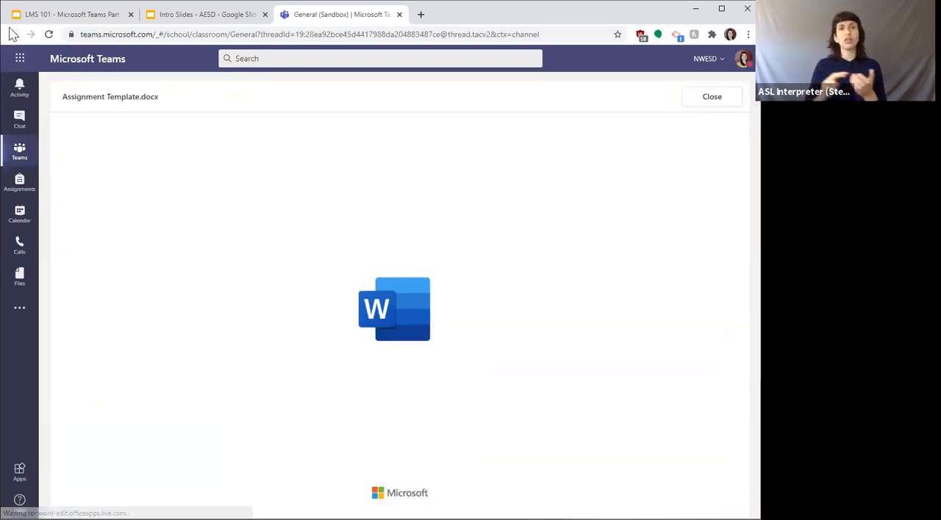
Step: Leave the opened template document and reload the Sandbox team's Assignments page
{"action": "left_click", "coordinate": [12, 34]}
{"action": "left_click", "coordinate": [537, 108]}
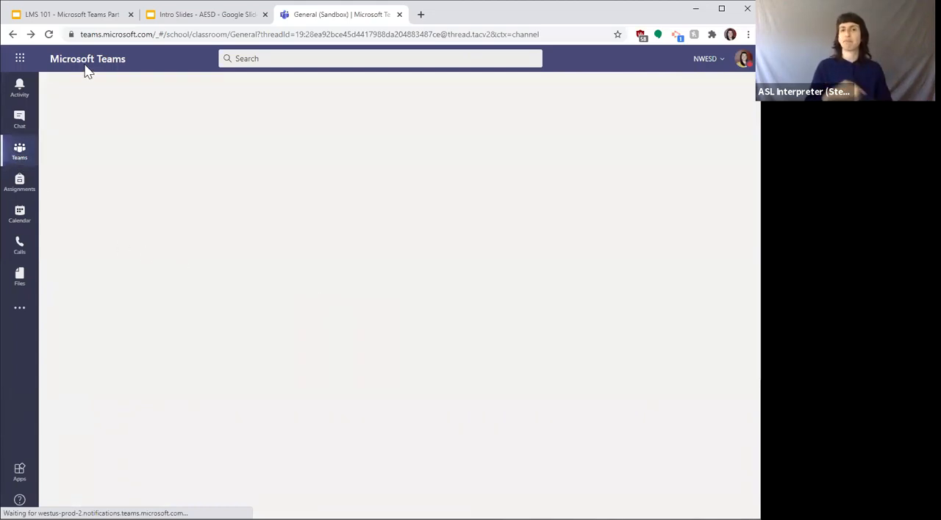
{"action": "left_click", "coordinate": [48, 34]}
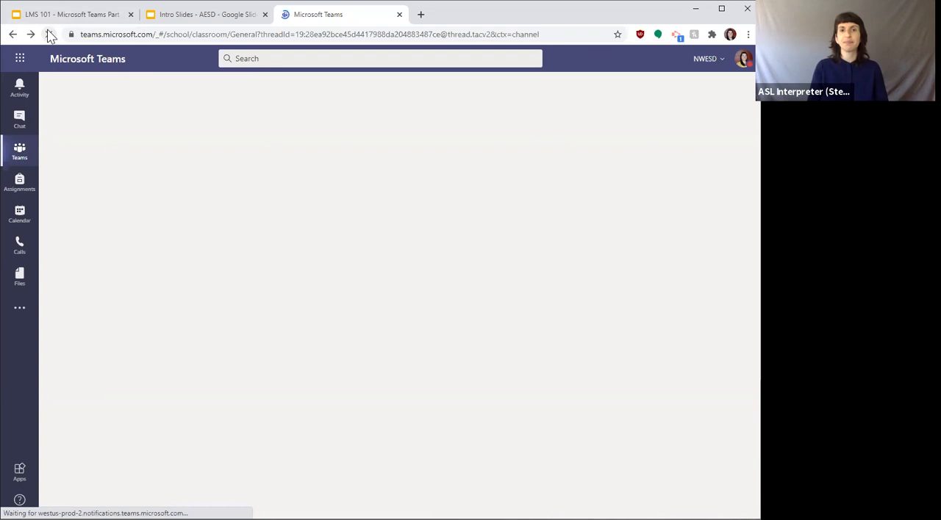
{"action": "left_click", "coordinate": [48, 35]}
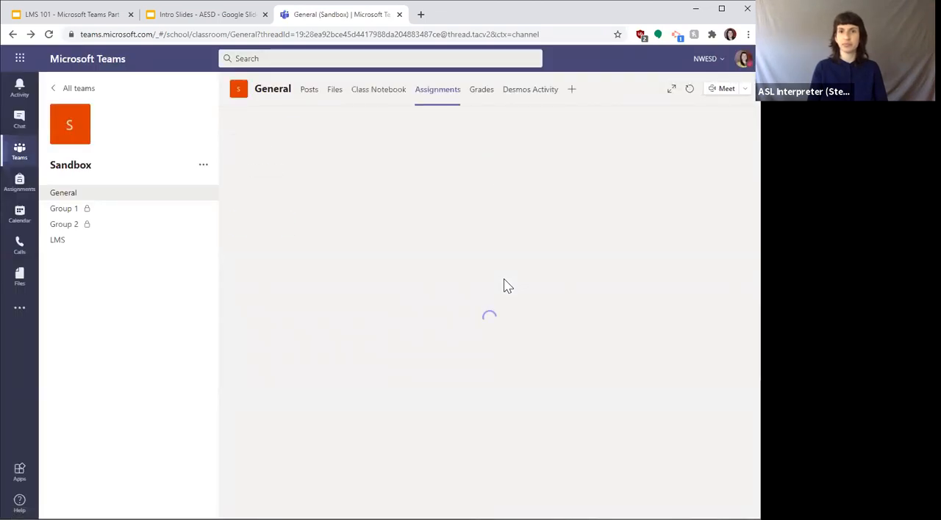
Step: Create a new assignment and attach Assignment Template.docx from OneDrive as its resource
{"action": "left_click", "coordinate": [258, 307]}
{"action": "left_click", "coordinate": [262, 245]}
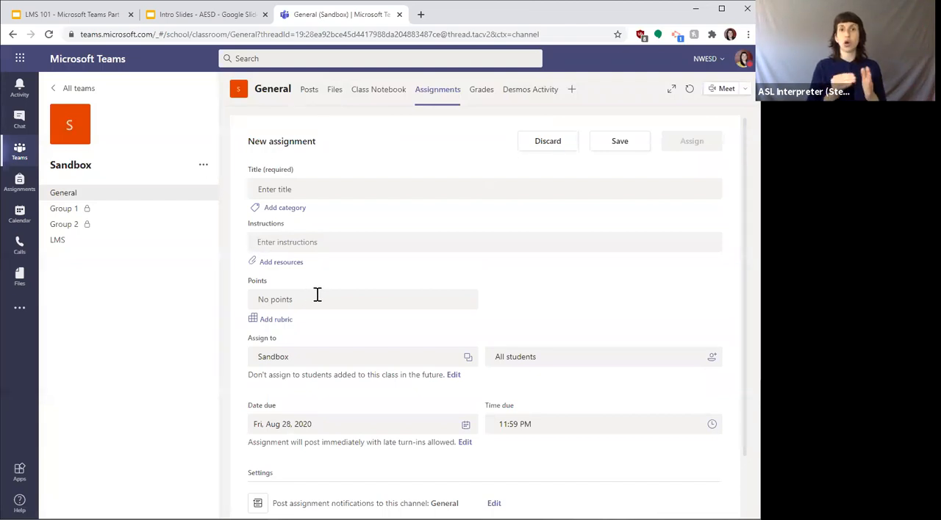
{"action": "left_click", "coordinate": [278, 265]}
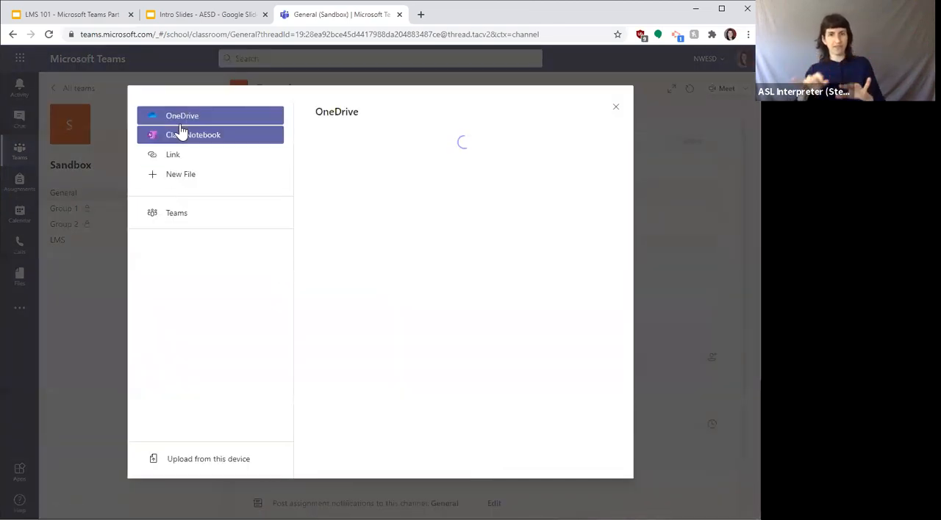
{"action": "scroll", "coordinate": [431, 346], "scroll_direction": "down", "scroll_amount": 4}
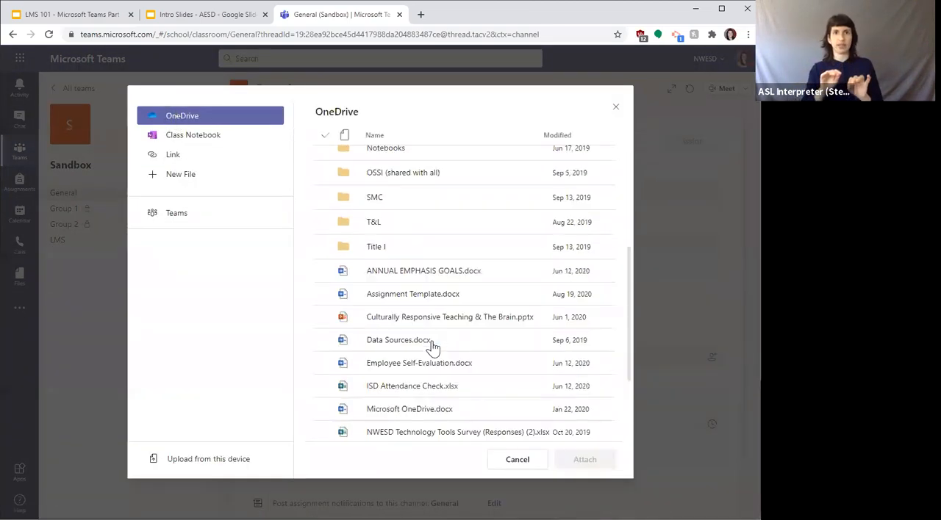
{"action": "scroll", "coordinate": [423, 327], "scroll_direction": "up", "scroll_amount": 1}
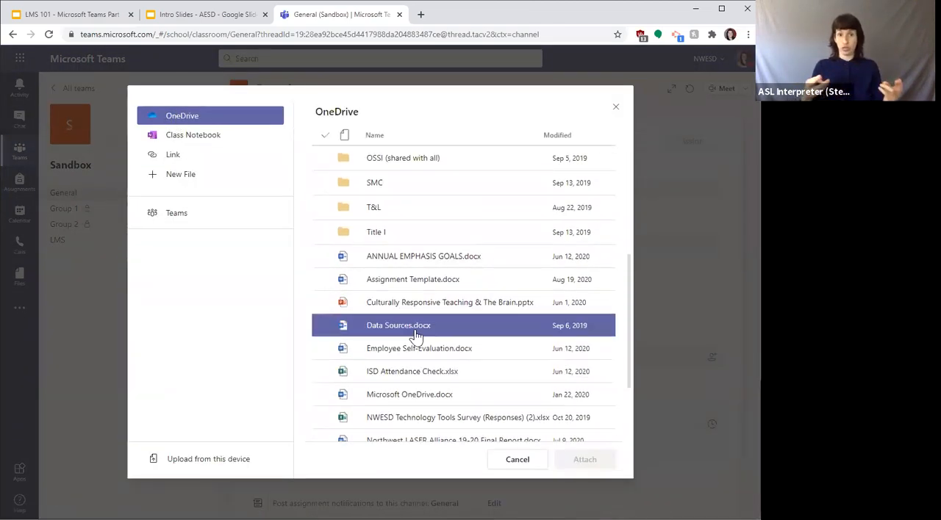
{"action": "left_click", "coordinate": [389, 281]}
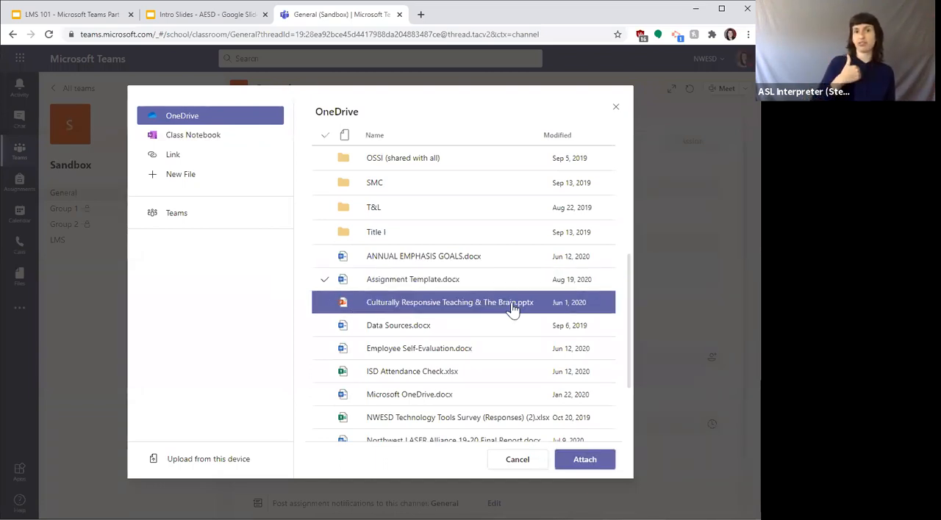
{"action": "left_click", "coordinate": [574, 464]}
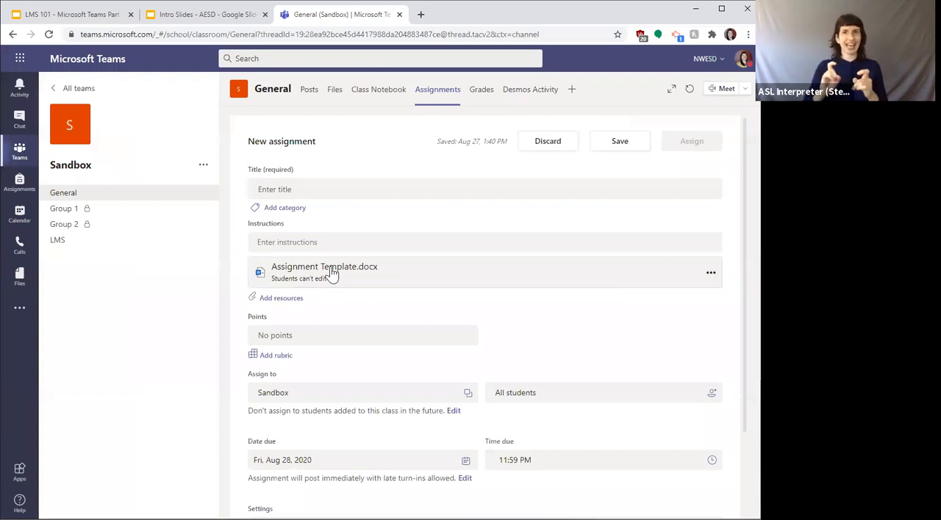
Step: Set the attached Assignment Template.docx to Students edit their own copy, and discard the new assignment
{"action": "left_click", "coordinate": [287, 283]}
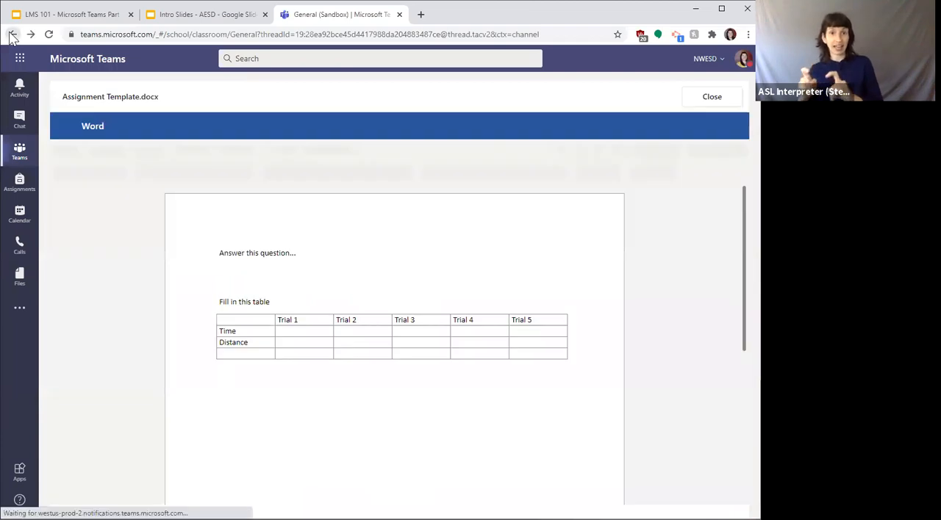
{"action": "left_click", "coordinate": [12, 34]}
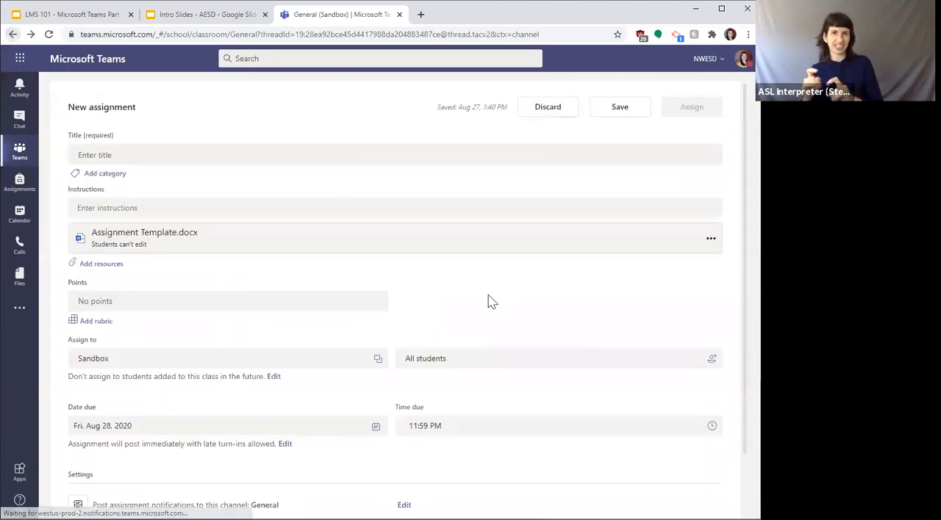
{"action": "left_click", "coordinate": [711, 242]}
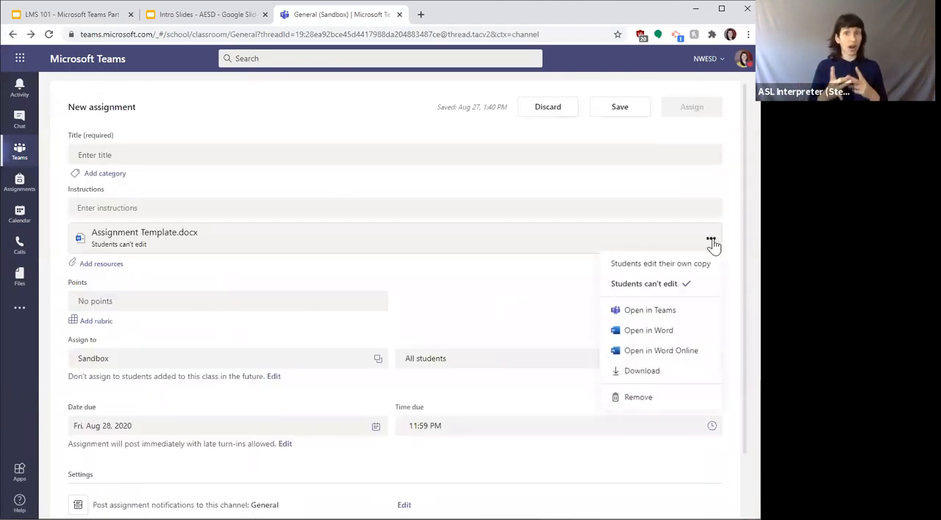
{"action": "left_click", "coordinate": [646, 266]}
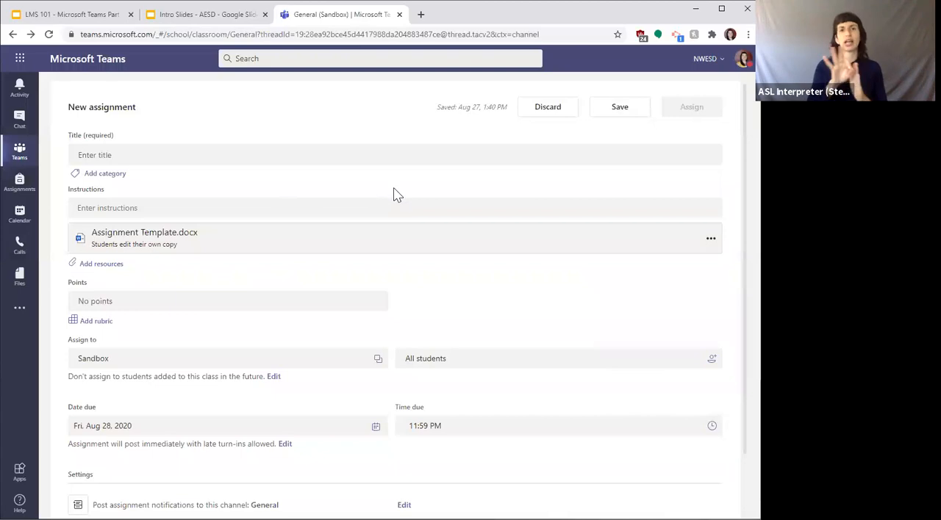
{"action": "left_click", "coordinate": [543, 110]}
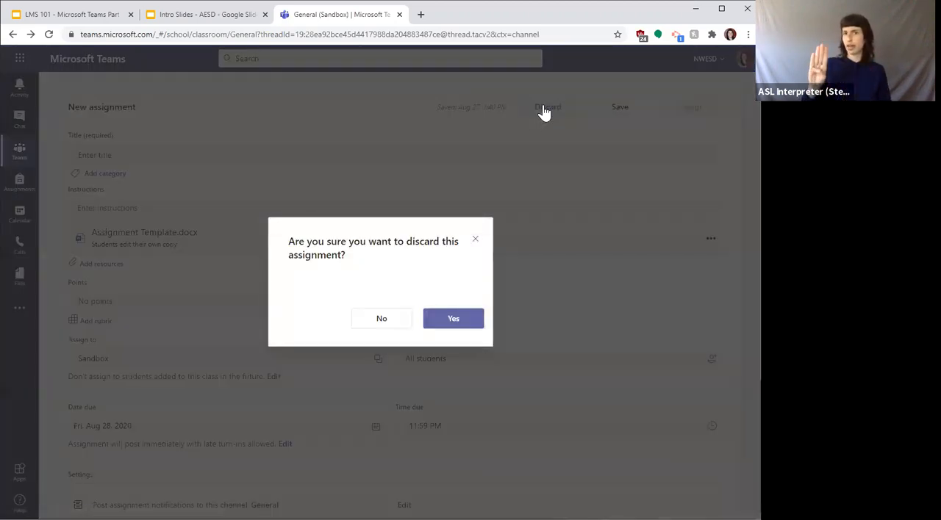
{"action": "left_click", "coordinate": [457, 319]}
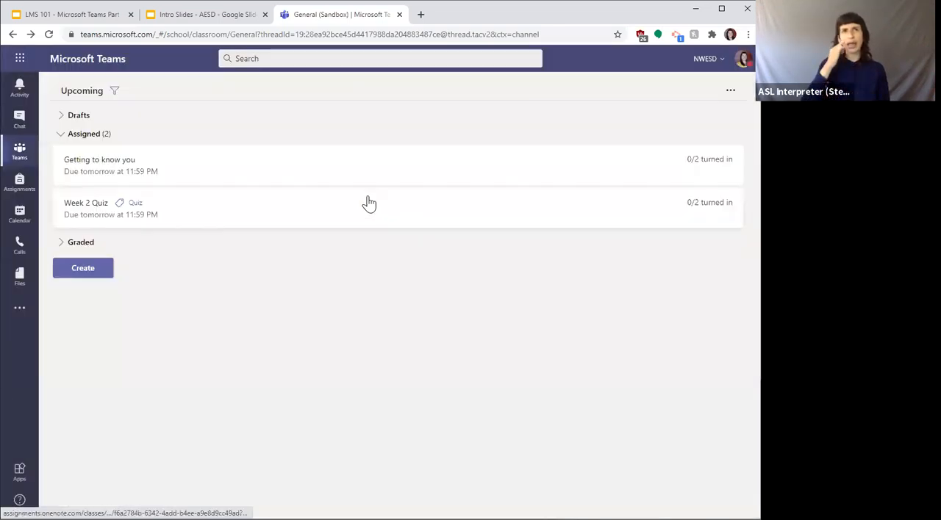
Step: Return to the Sandbox team, open its Class Notebook and expand the list of sections and pages
{"action": "left_click", "coordinate": [19, 151]}
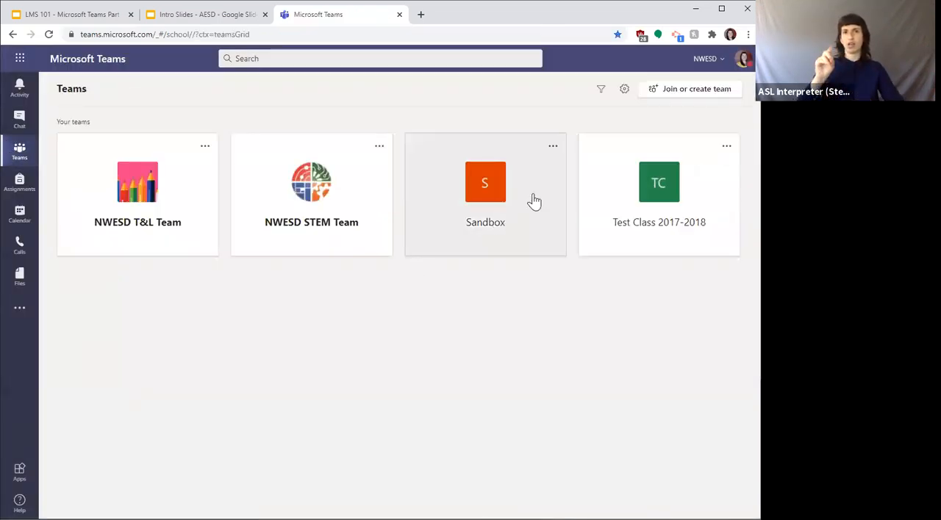
{"action": "left_click", "coordinate": [478, 168]}
{"action": "left_click", "coordinate": [381, 98]}
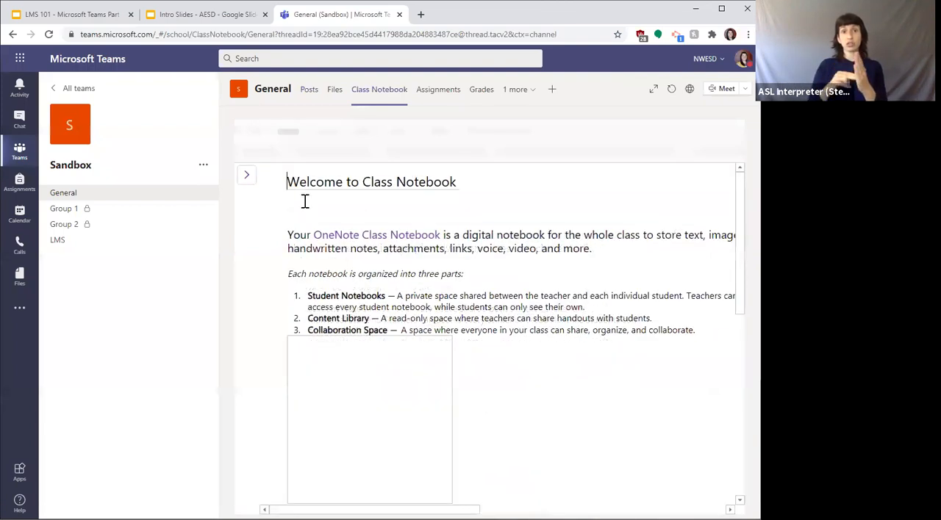
{"action": "left_click", "coordinate": [245, 178]}
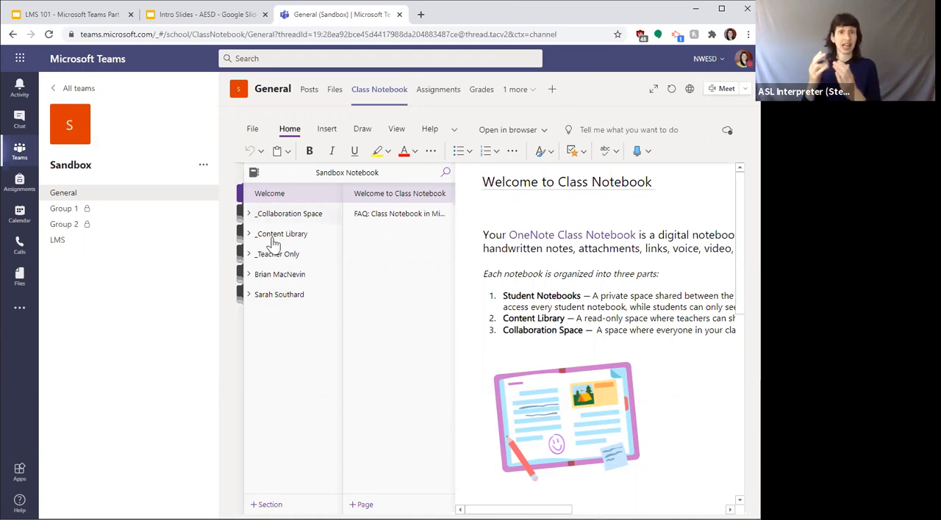
Step: Switch to the Intro Slides presentation in Google Slides
{"action": "left_click", "coordinate": [181, 14]}
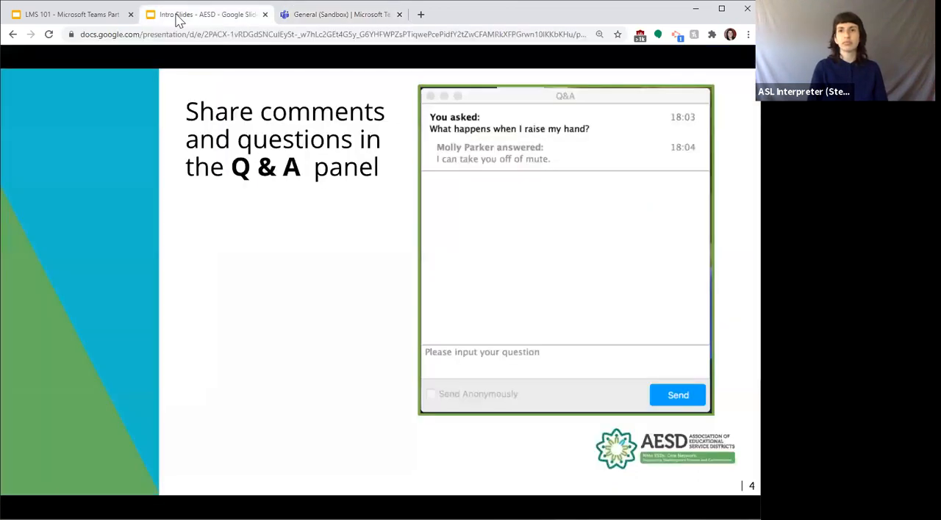
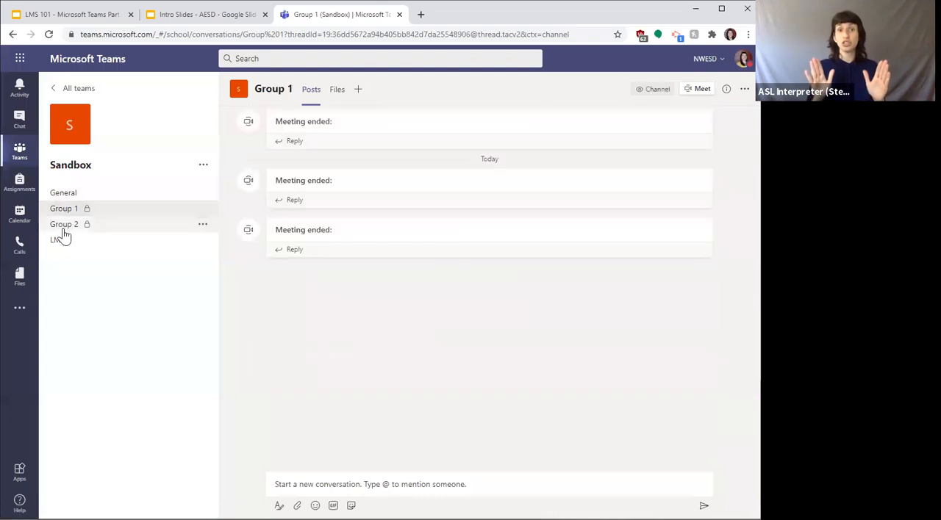
Step: Look through the Sandbox team's channels and open the Grades page of the General channel
{"action": "left_click", "coordinate": [60, 241]}
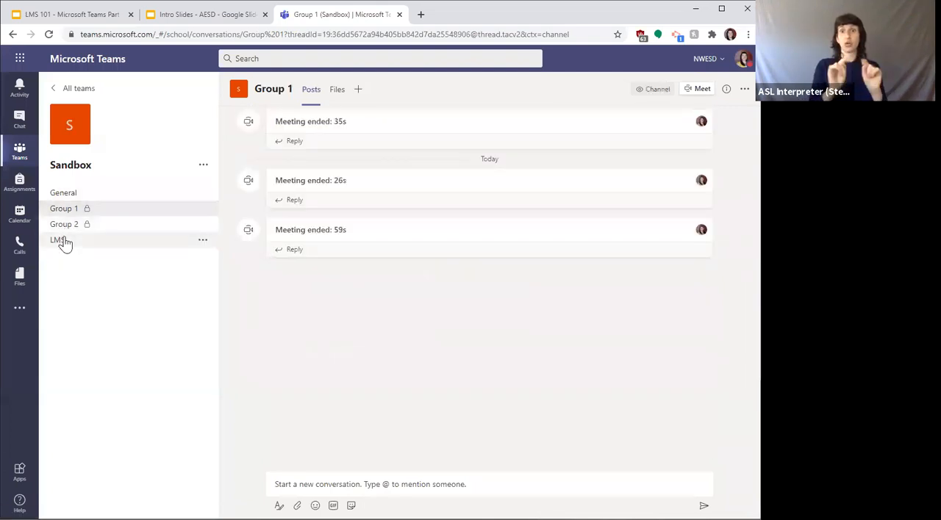
{"action": "left_click", "coordinate": [65, 210]}
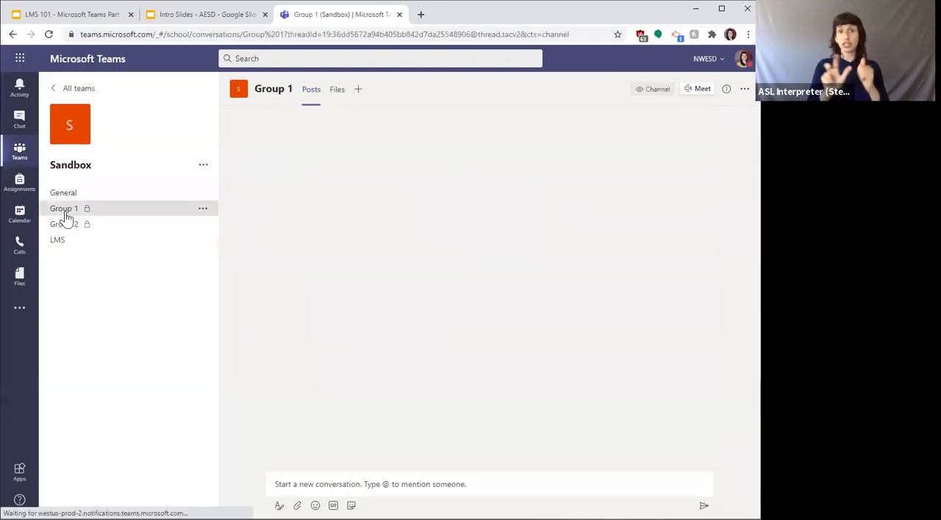
{"action": "left_click", "coordinate": [67, 196]}
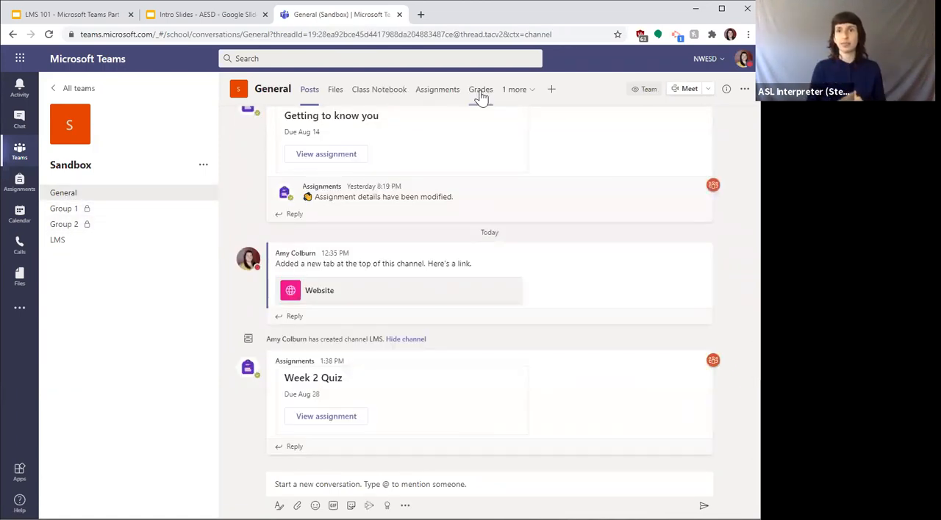
{"action": "left_click", "coordinate": [480, 91]}
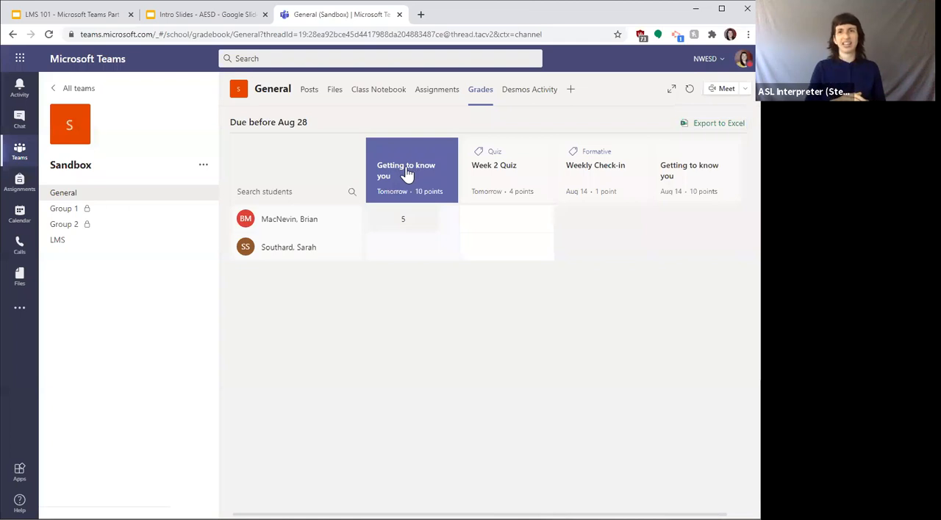
Step: View the details of the Getting to know you assignment due tomorrow, and export the class grades to Excel
{"action": "left_click", "coordinate": [407, 173]}
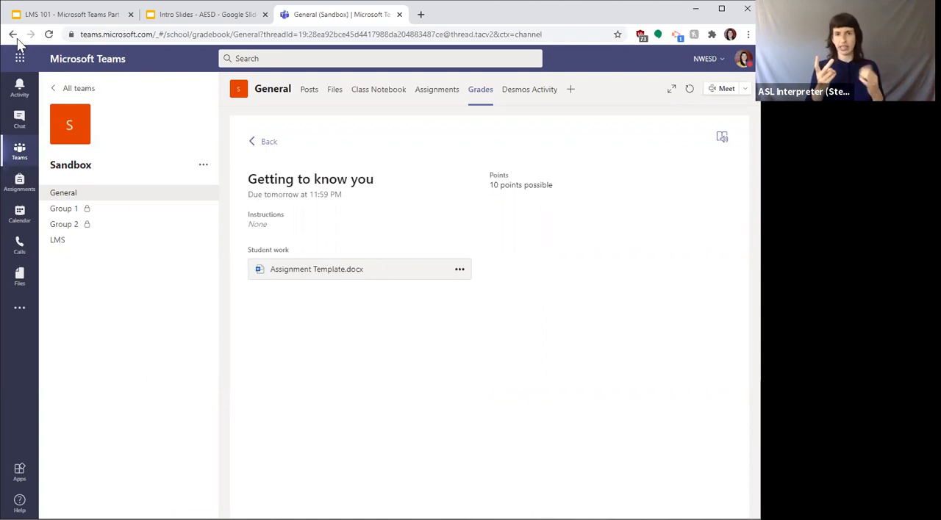
{"action": "left_click", "coordinate": [267, 147]}
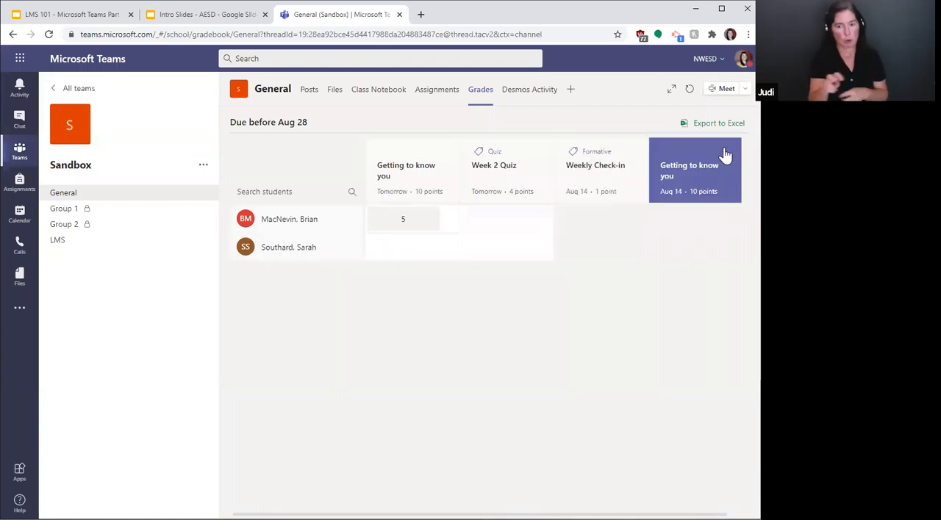
{"action": "left_click", "coordinate": [717, 124]}
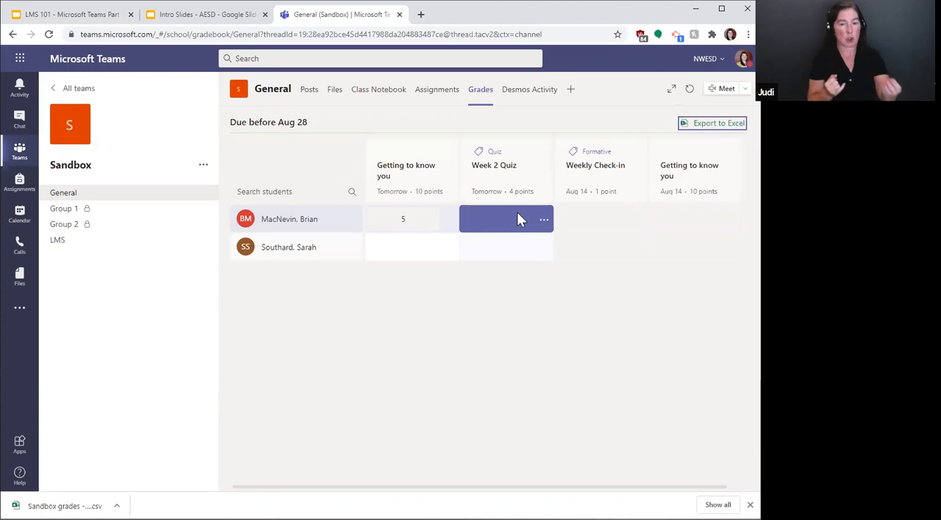
Step: Enter 10 points for the second student on the Getting to know you assignment due tomorrow
{"action": "left_click", "coordinate": [418, 219]}
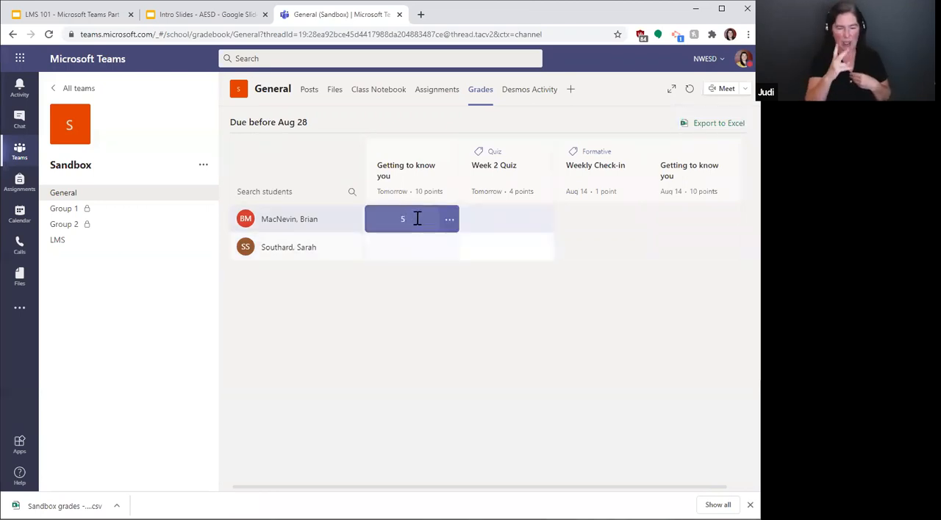
{"action": "left_click", "coordinate": [516, 222]}
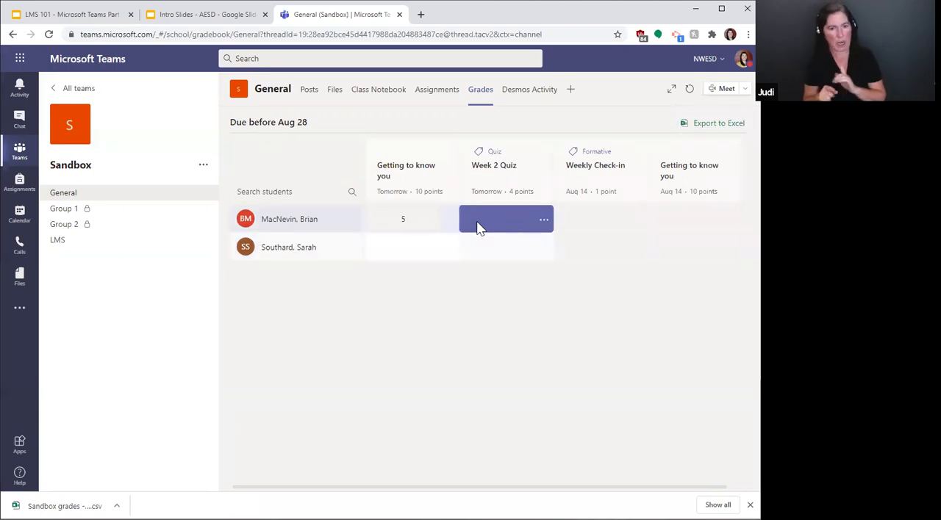
{"action": "left_click", "coordinate": [407, 246]}
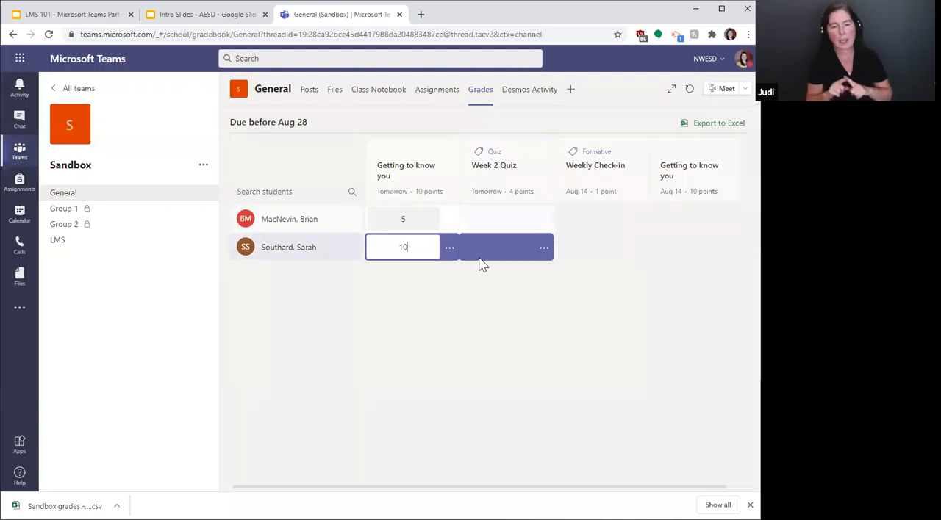
{"action": "left_click", "coordinate": [416, 247]}
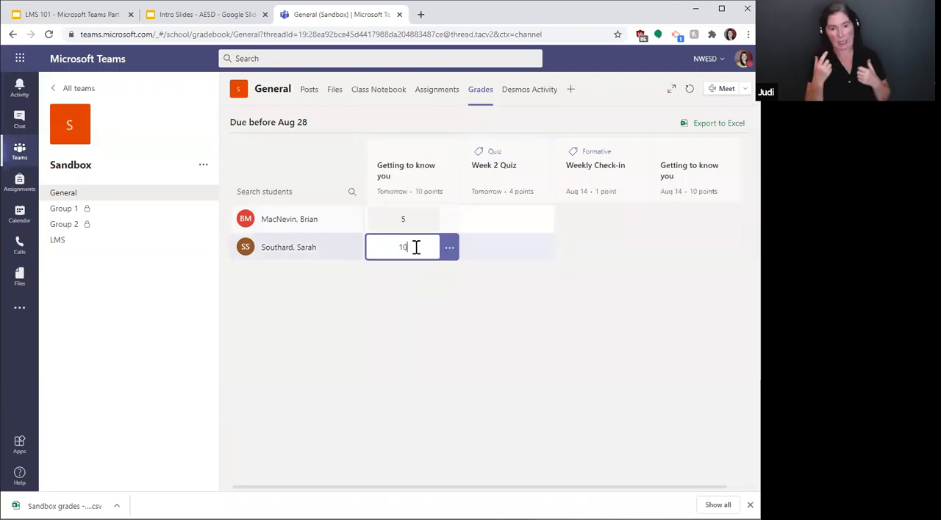
{"action": "left_click_drag", "start_coordinate": [413, 248], "coordinate": [390, 247]}
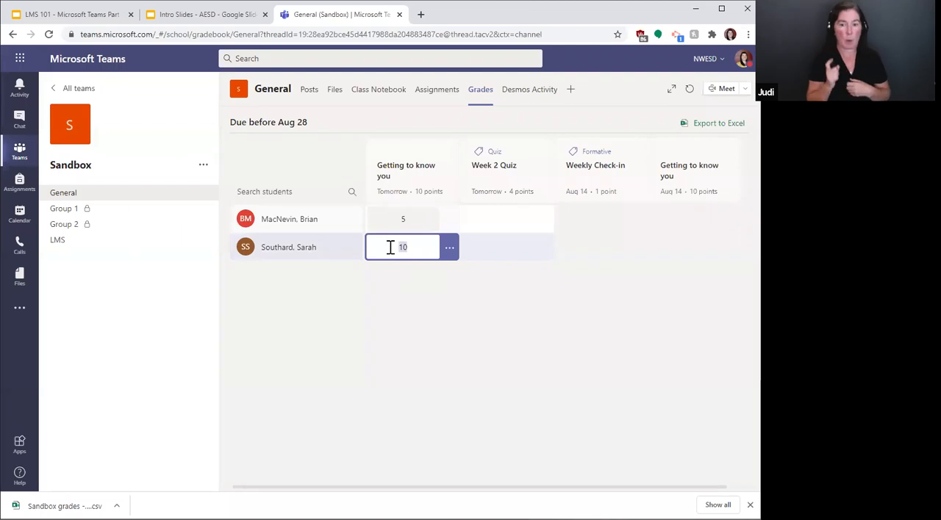
{"action": "left_click", "coordinate": [496, 215]}
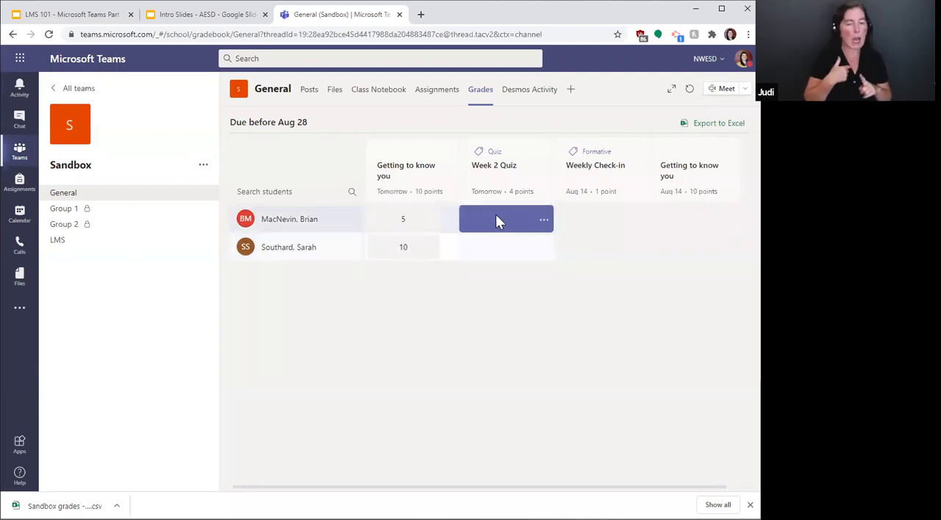
Step: Return the first student's graded Getting to know you work
{"action": "left_click", "coordinate": [450, 222]}
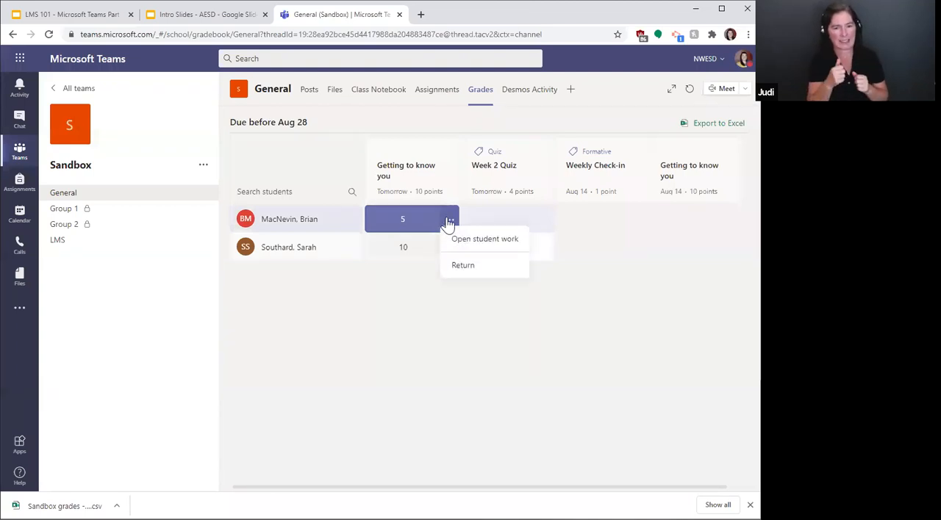
{"action": "left_click", "coordinate": [460, 269]}
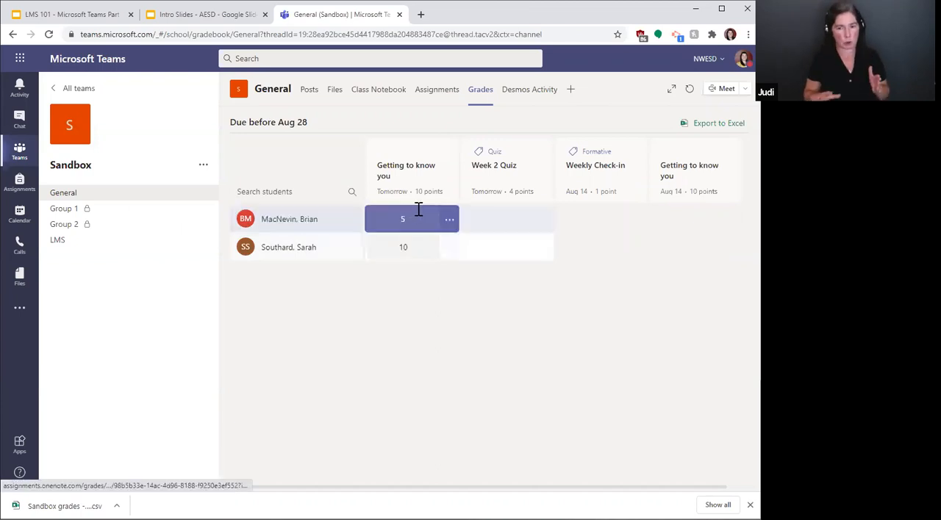
{"action": "left_click", "coordinate": [448, 221]}
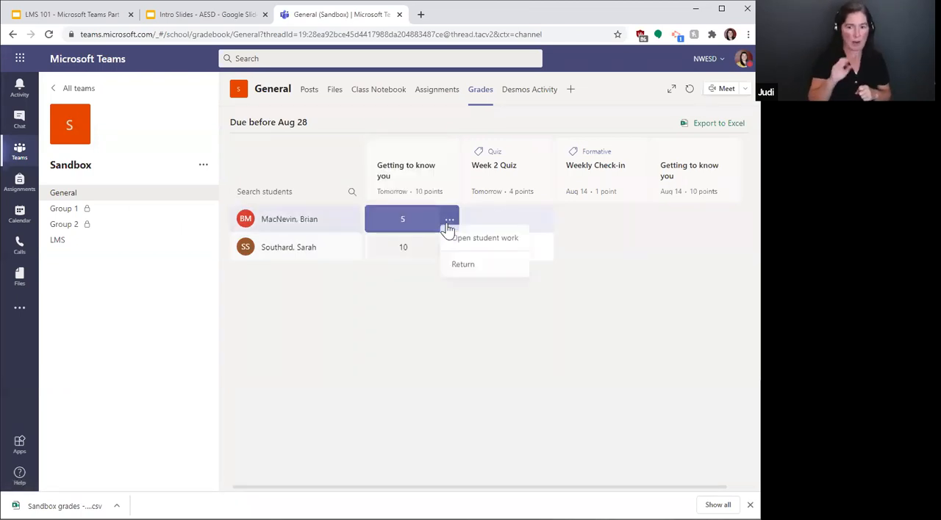
{"action": "left_click", "coordinate": [462, 269]}
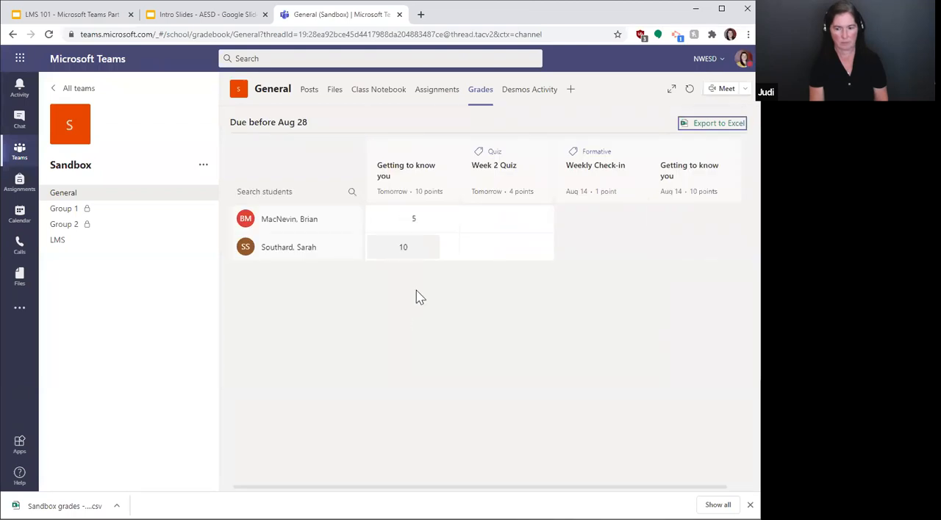
Step: Check the options for the first student's returned Getting to know you grade and open that student's work
{"action": "left_click", "coordinate": [450, 220]}
{"action": "left_click", "coordinate": [406, 227]}
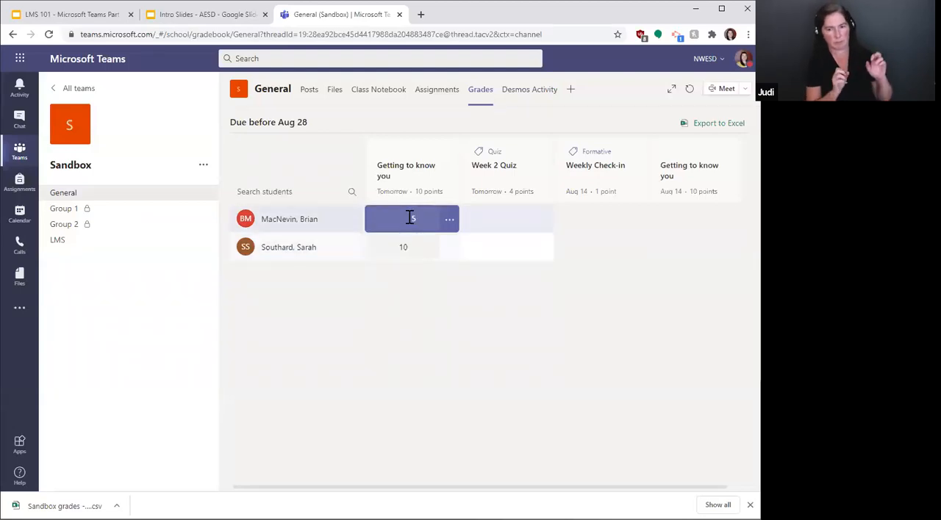
{"action": "left_click", "coordinate": [451, 221]}
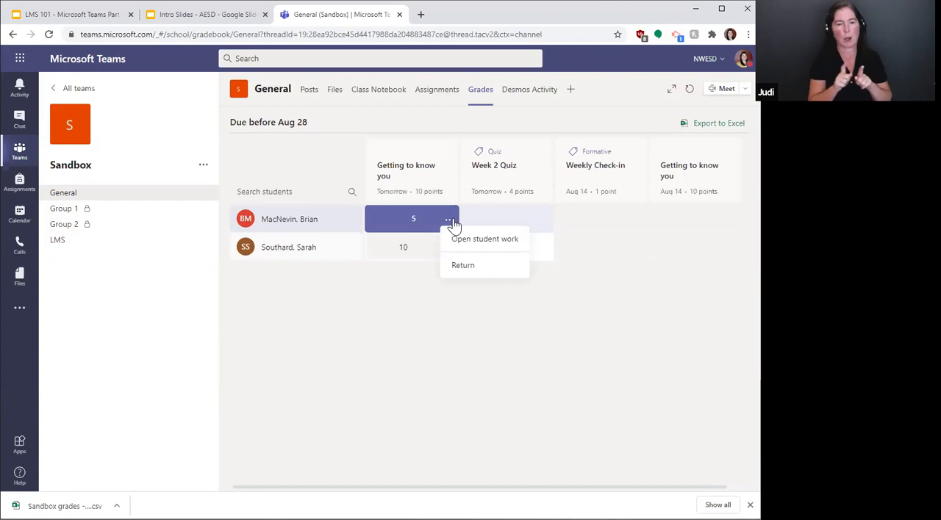
{"action": "left_click", "coordinate": [454, 221]}
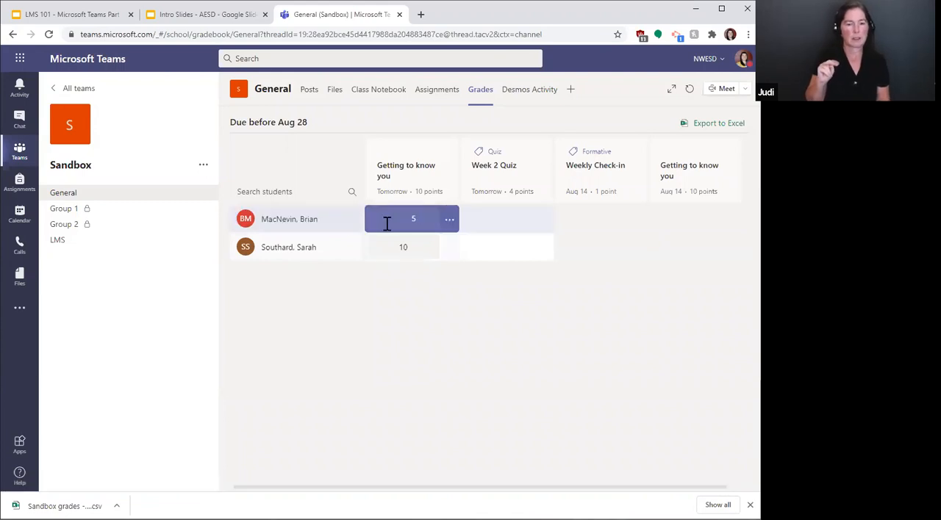
{"action": "left_click", "coordinate": [448, 219]}
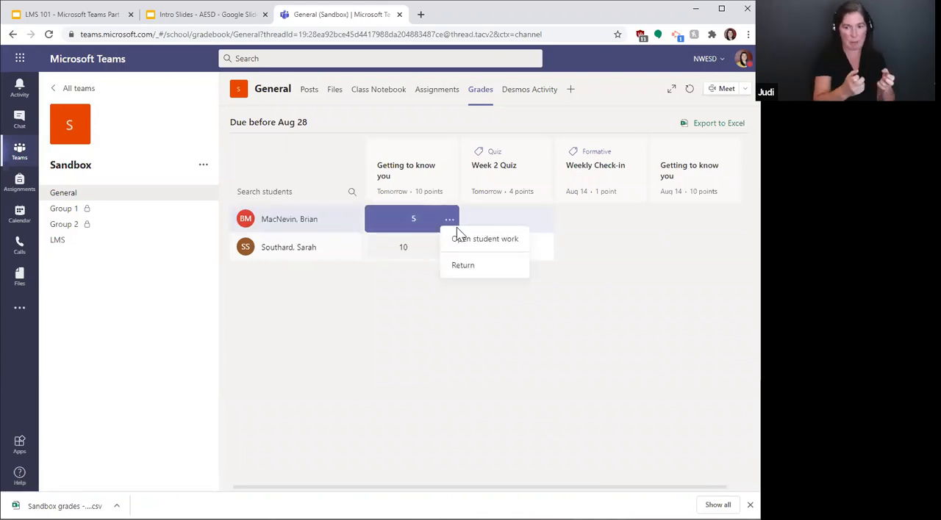
{"action": "left_click", "coordinate": [434, 239]}
{"action": "left_click", "coordinate": [452, 221]}
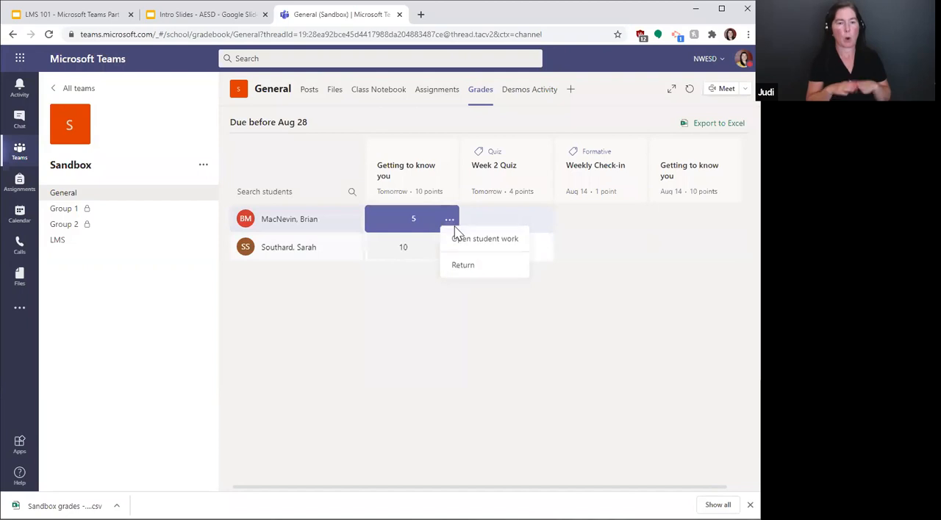
{"action": "left_click", "coordinate": [466, 239]}
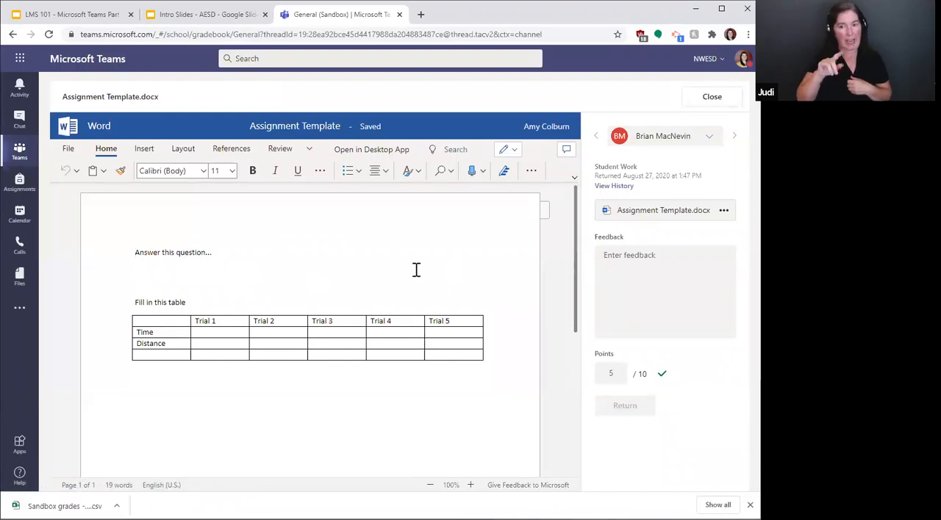
Step: Inspect the feedback and points fields beside the first student's Assignment Template.docx
{"action": "left_click", "coordinate": [621, 259]}
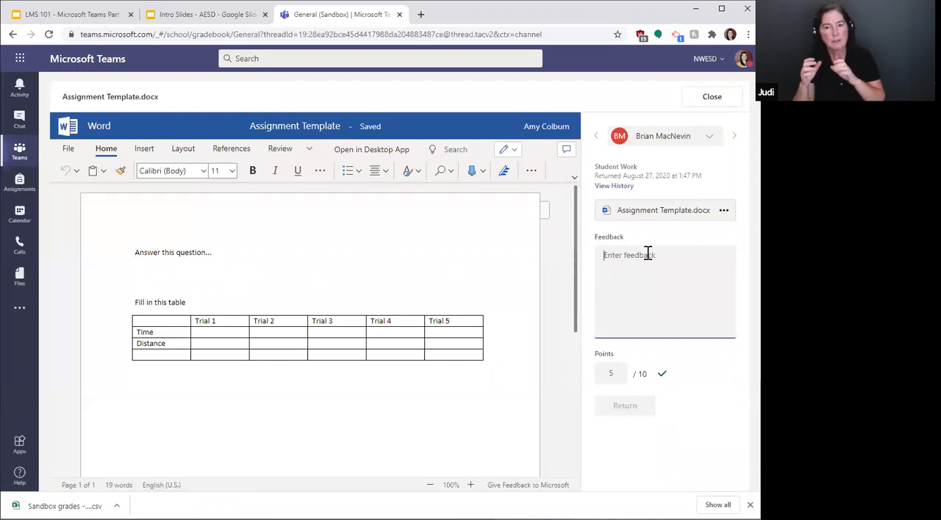
{"action": "left_click", "coordinate": [618, 375]}
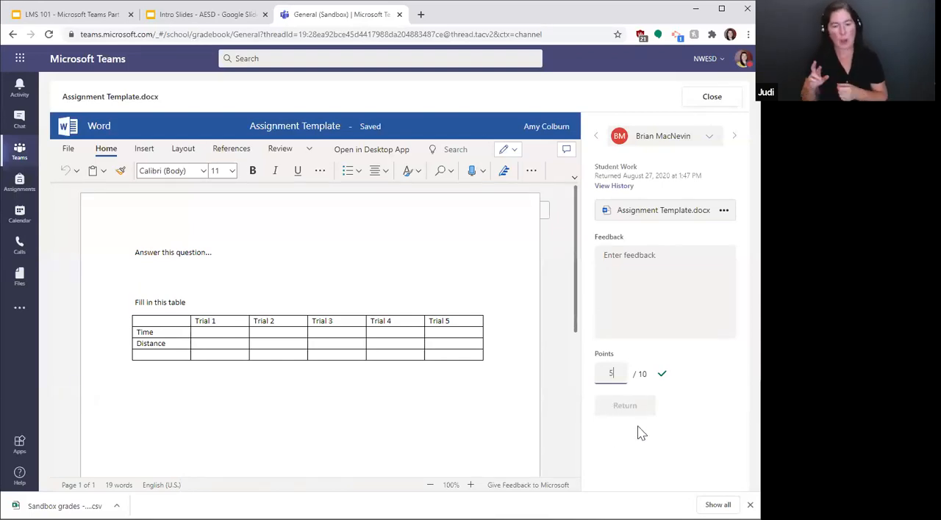
{"action": "left_click", "coordinate": [625, 255]}
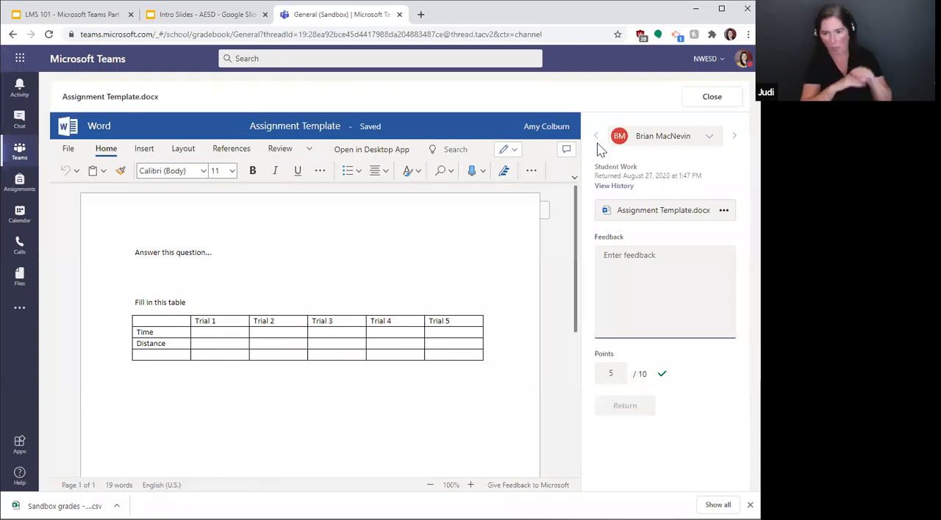
Step: View the second student's work, go back to the first student's, check the student list and close the work viewer
{"action": "left_click", "coordinate": [733, 139]}
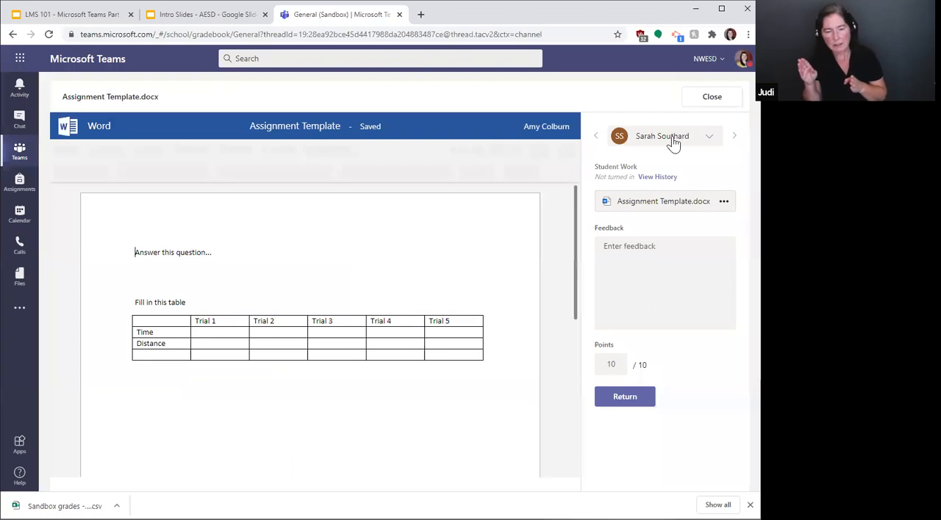
{"action": "left_click", "coordinate": [596, 139]}
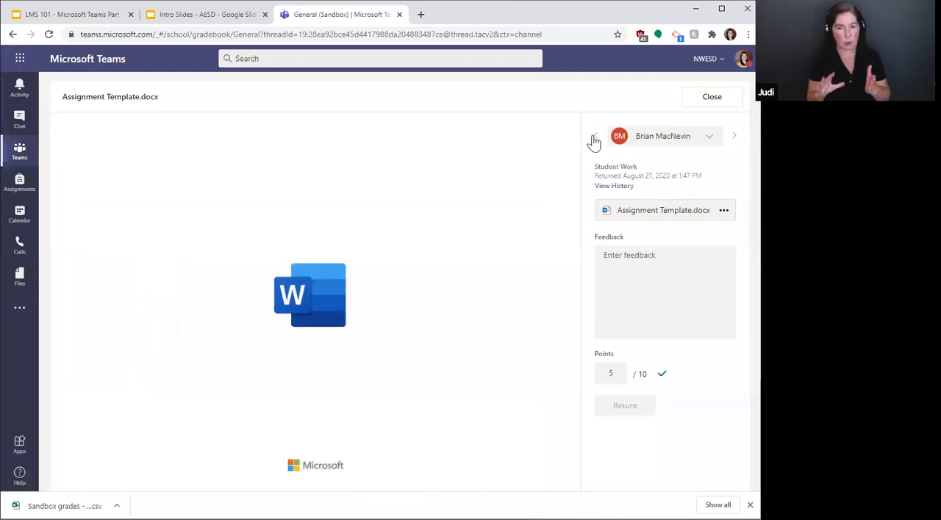
{"action": "left_click", "coordinate": [692, 139]}
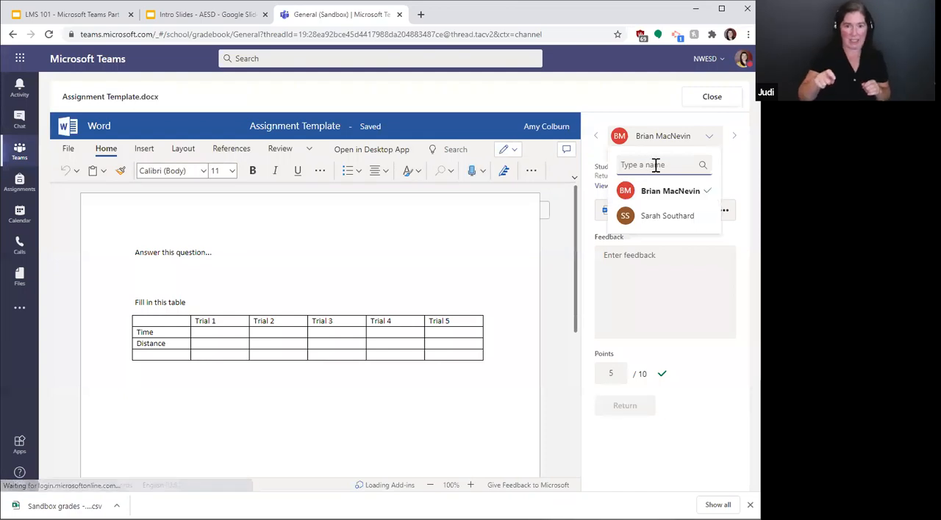
{"action": "left_click", "coordinate": [623, 93]}
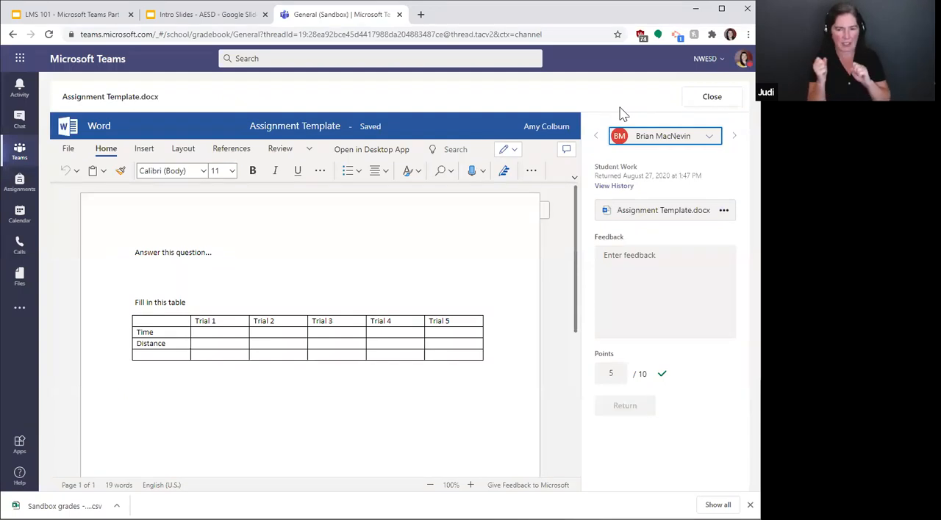
{"action": "left_click", "coordinate": [712, 98]}
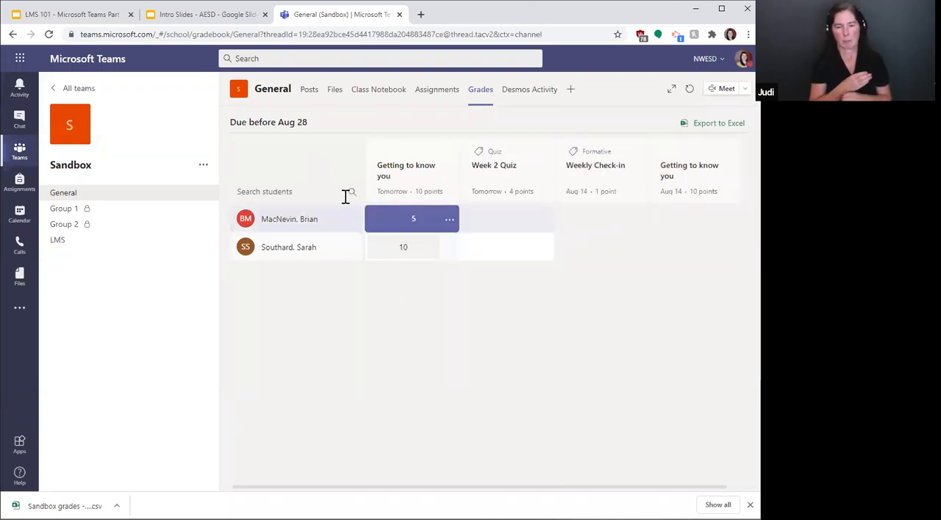
Step: Review the first student's individual grade overview with assignment statuses and points, and return to the class gradebook
{"action": "left_click", "coordinate": [276, 222]}
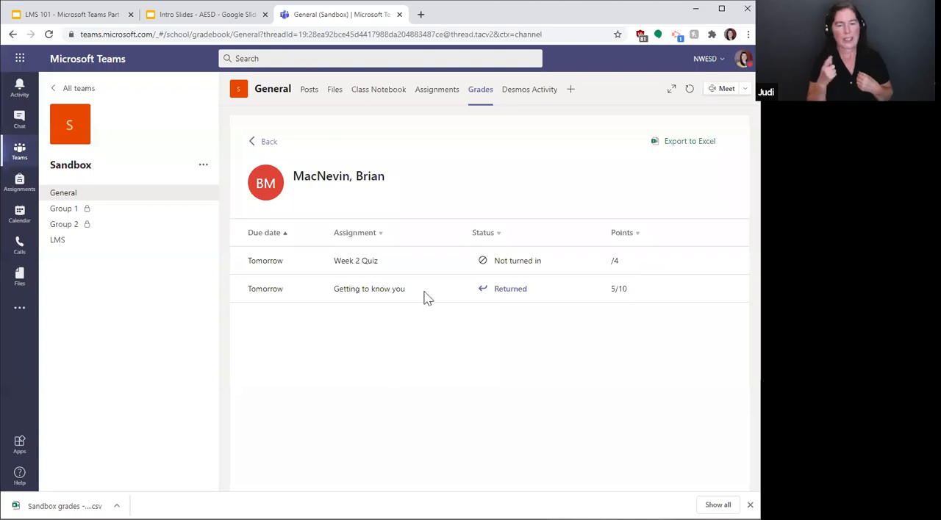
{"action": "left_click", "coordinate": [262, 143]}
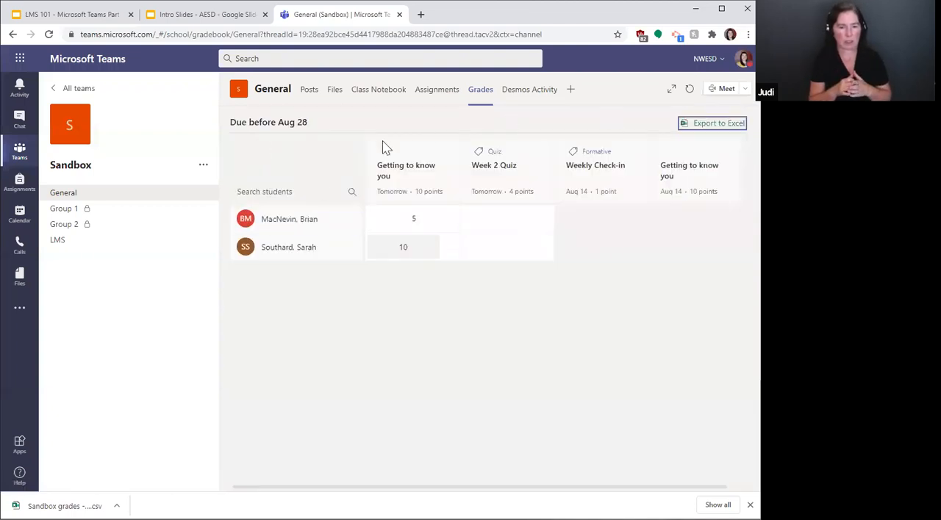
{"action": "left_click", "coordinate": [289, 219]}
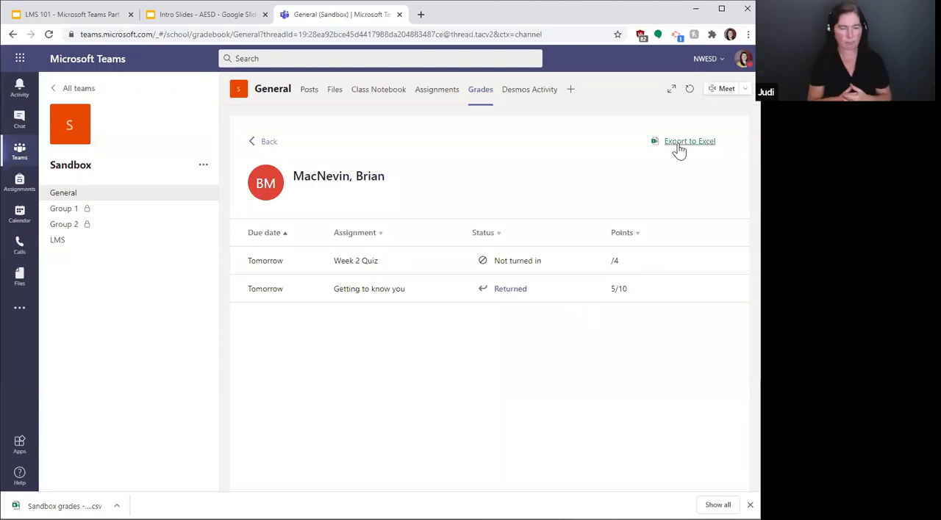
{"action": "left_click", "coordinate": [262, 143]}
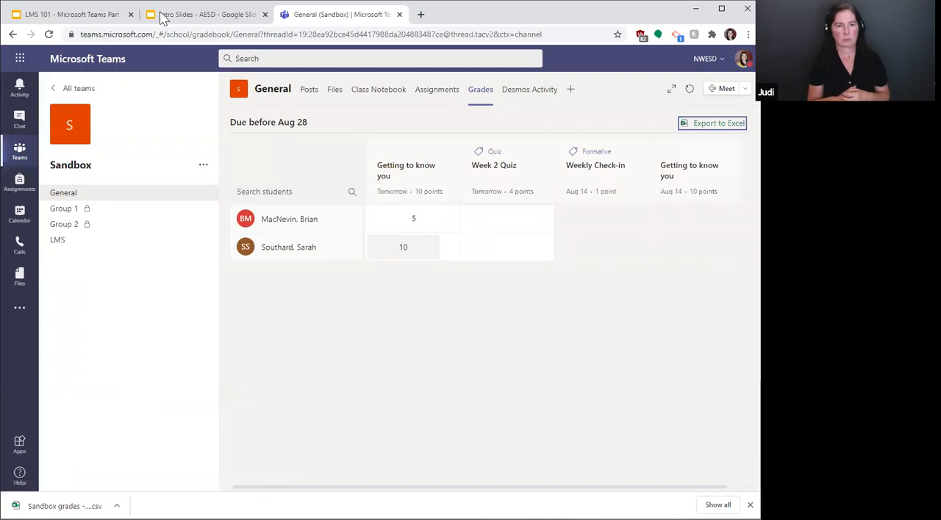
Step: Switch to the LMS 101 Google Slides presentation and advance to the Student and Parent Communication slide
{"action": "left_click", "coordinate": [184, 16]}
{"action": "left_click", "coordinate": [62, 16]}
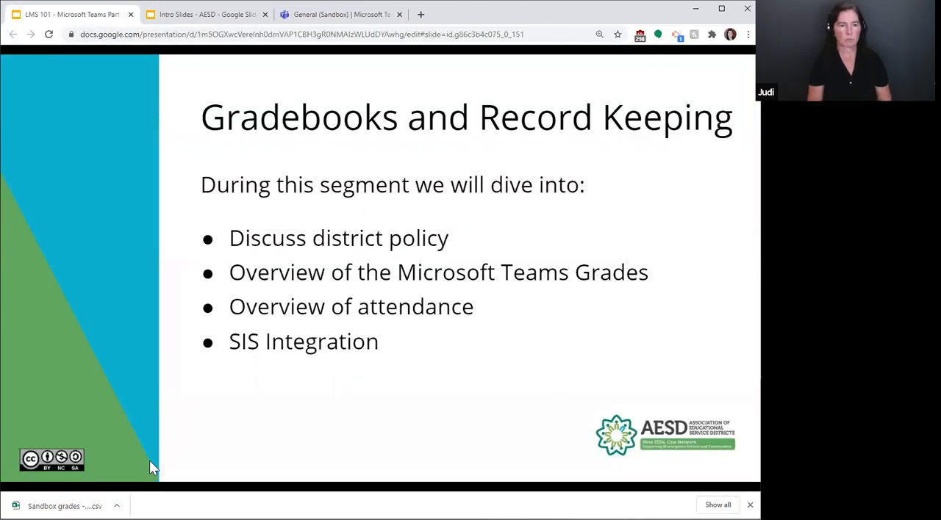
{"action": "left_click", "coordinate": [108, 461]}
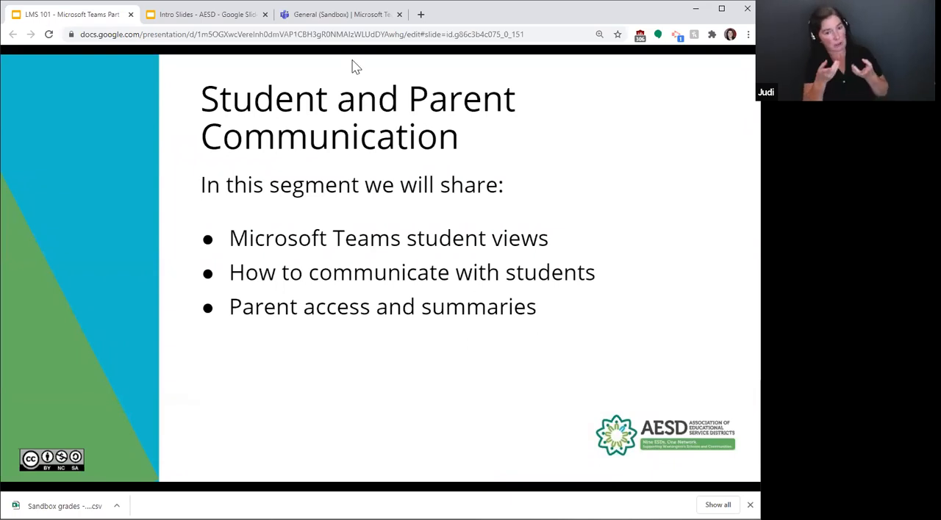
Step: Switch back to Microsoft Teams and check the general account settings and the Sandbox team's options, closing both
{"action": "left_click", "coordinate": [323, 16]}
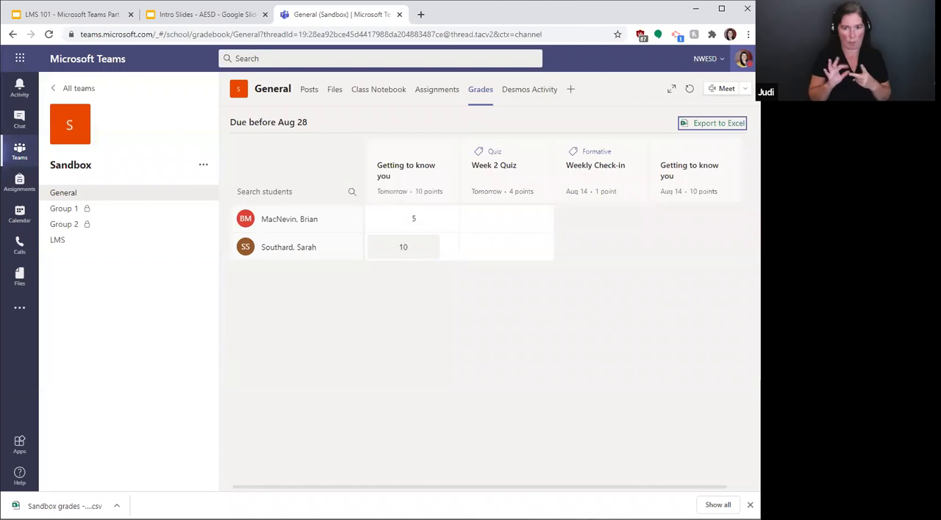
{"action": "left_click", "coordinate": [744, 58]}
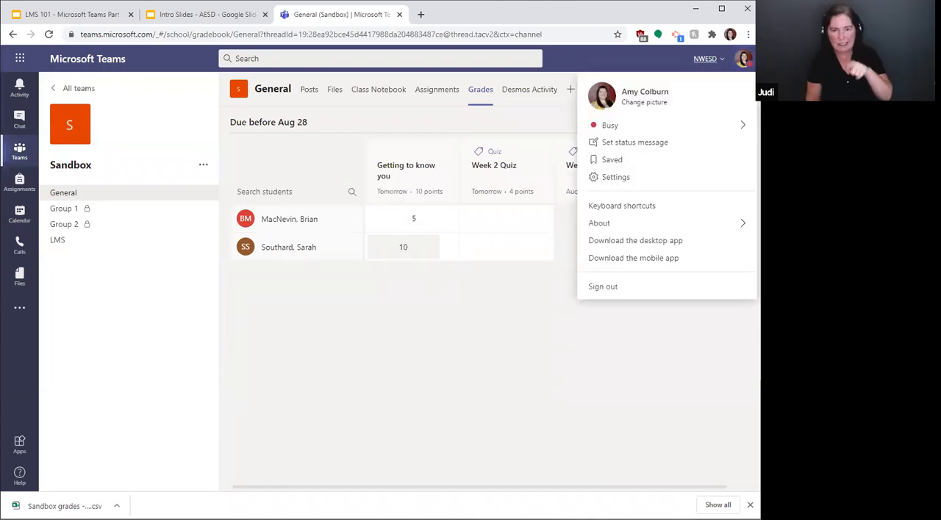
{"action": "left_click", "coordinate": [620, 177]}
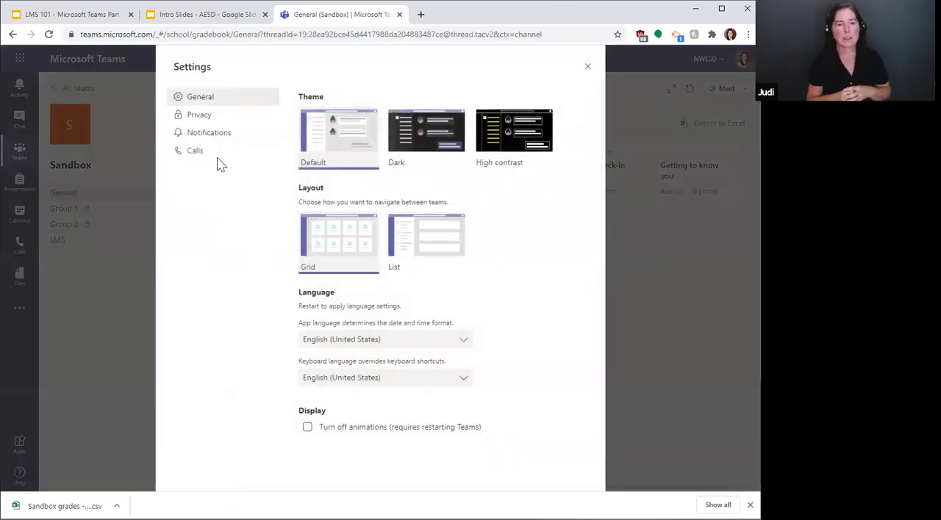
{"action": "left_click", "coordinate": [587, 68]}
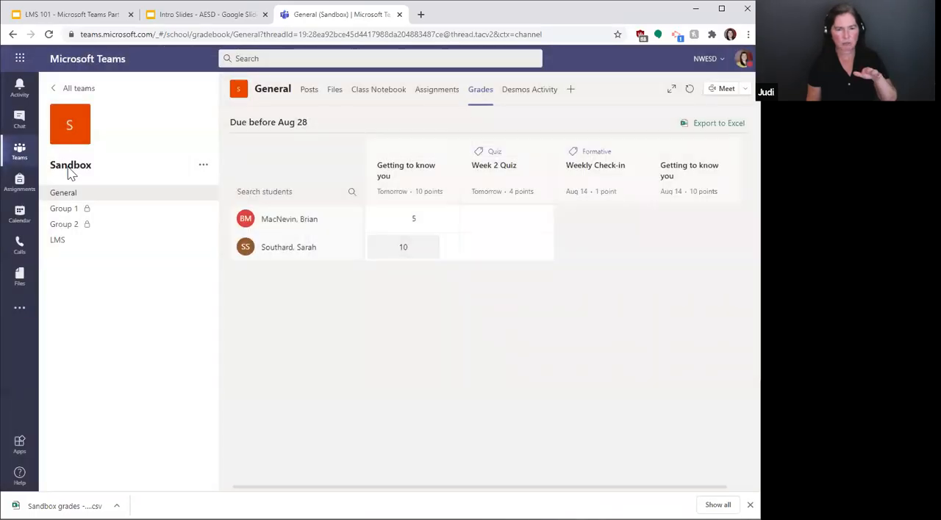
{"action": "left_click", "coordinate": [203, 165]}
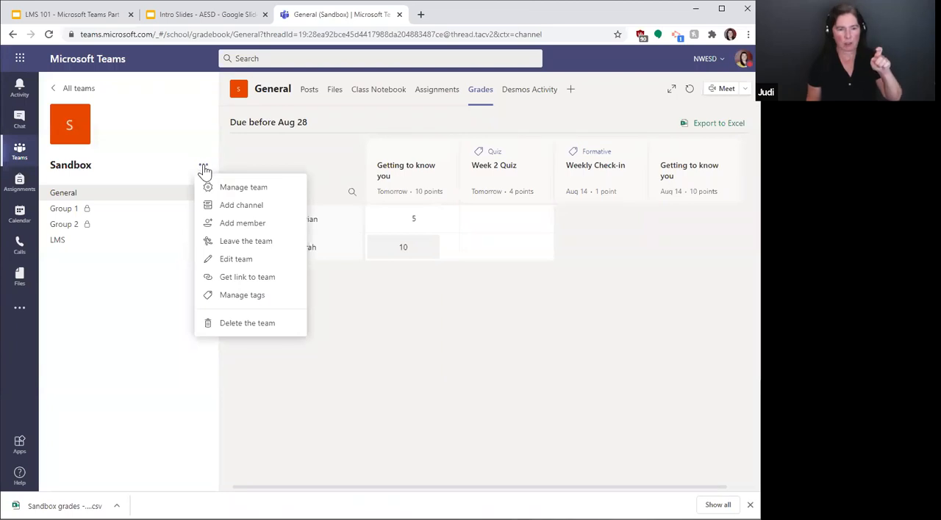
{"action": "left_click", "coordinate": [203, 167]}
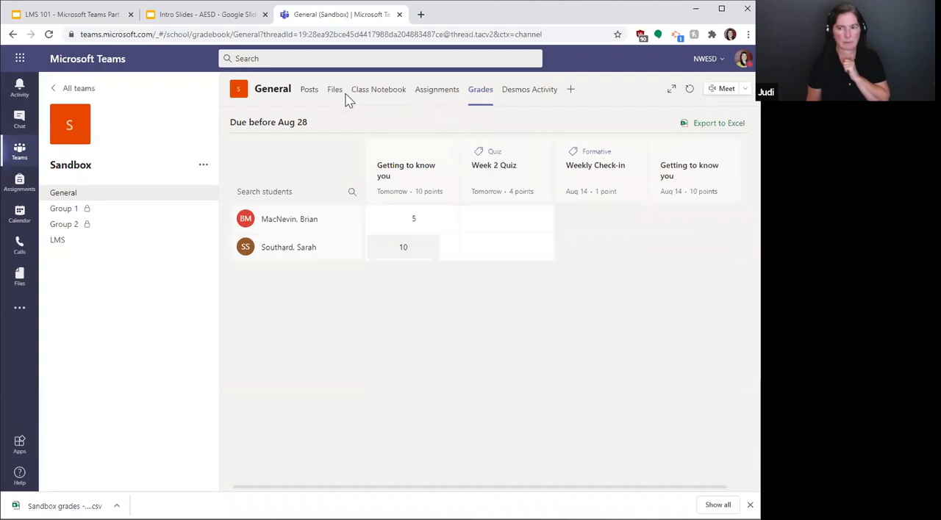
Step: Open the Teams - Parent Guardian bookmark from LMS Project in a new browser tab and read how to turn on weekly emails
{"action": "left_click", "coordinate": [420, 15]}
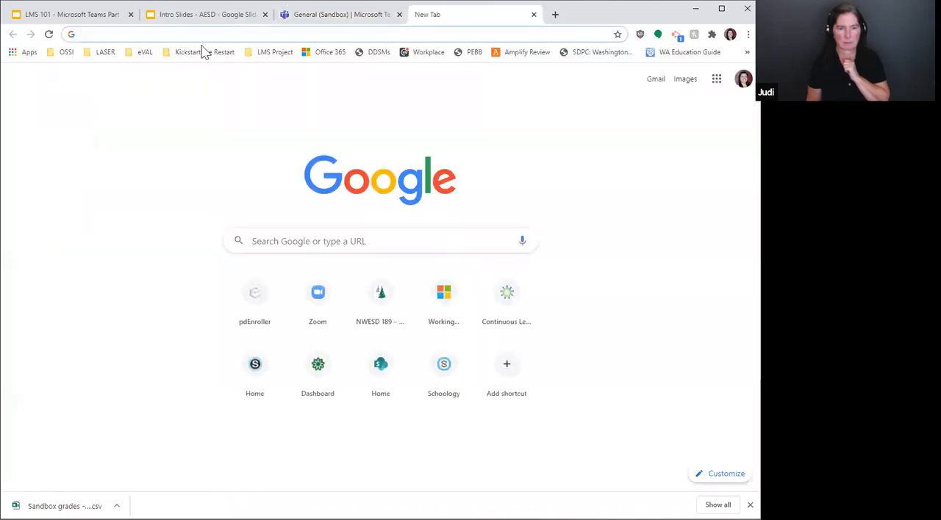
{"action": "left_click", "coordinate": [259, 54]}
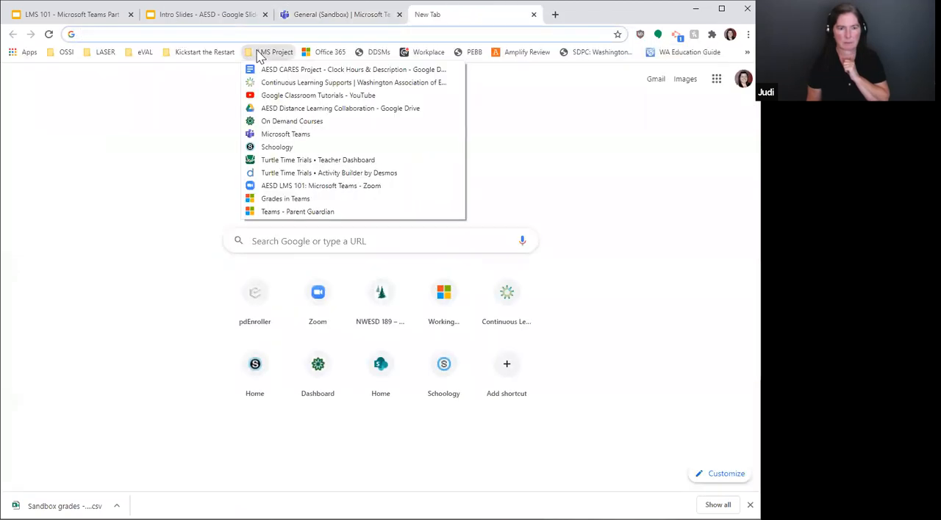
{"action": "left_click", "coordinate": [295, 213]}
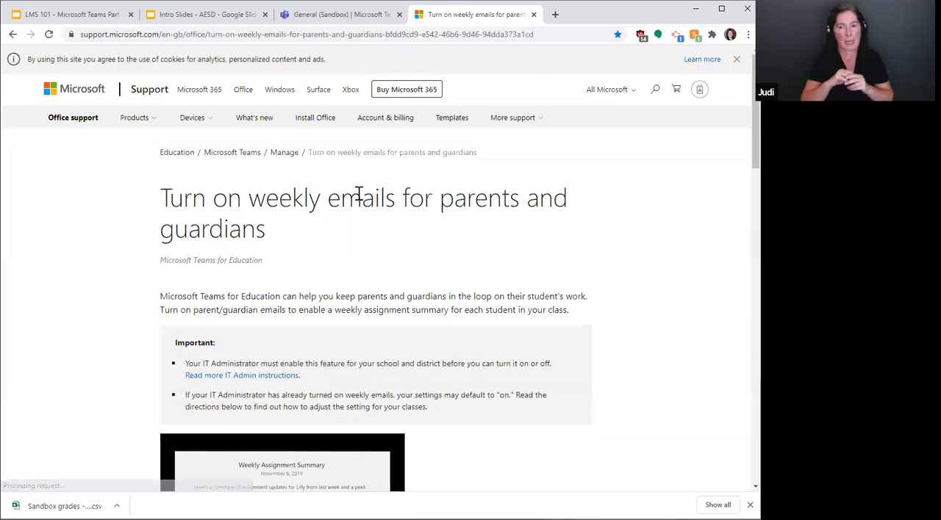
{"action": "scroll", "coordinate": [210, 167], "scroll_direction": "down", "scroll_amount": 1}
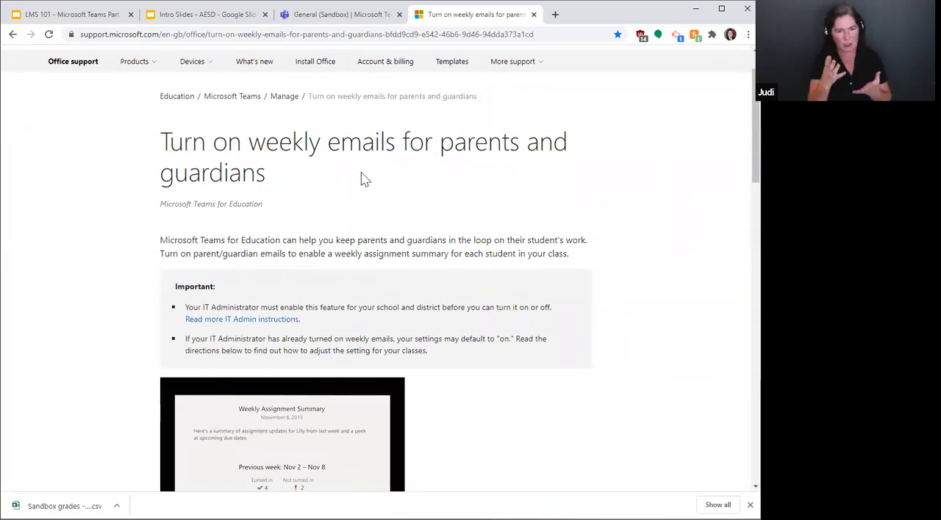
{"action": "scroll", "coordinate": [371, 176], "scroll_direction": "down", "scroll_amount": 3}
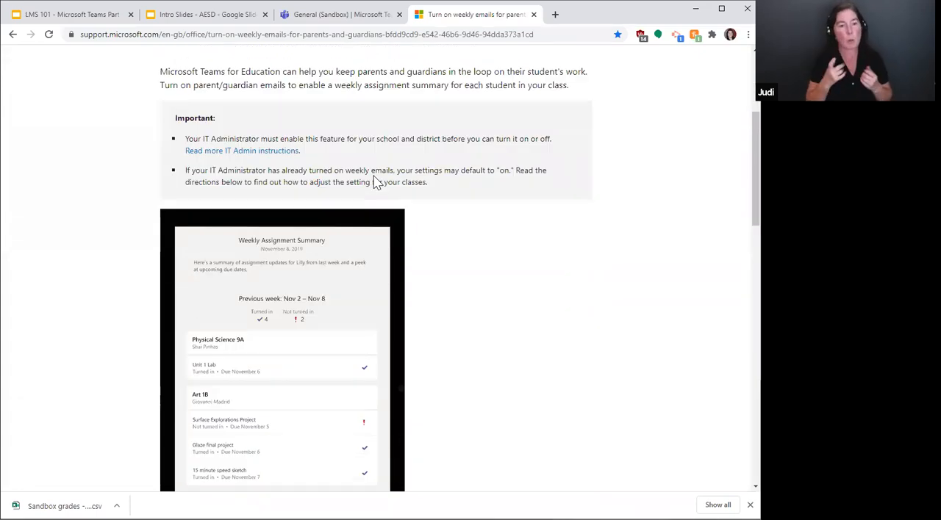
{"action": "scroll", "coordinate": [376, 181], "scroll_direction": "down", "scroll_amount": 1}
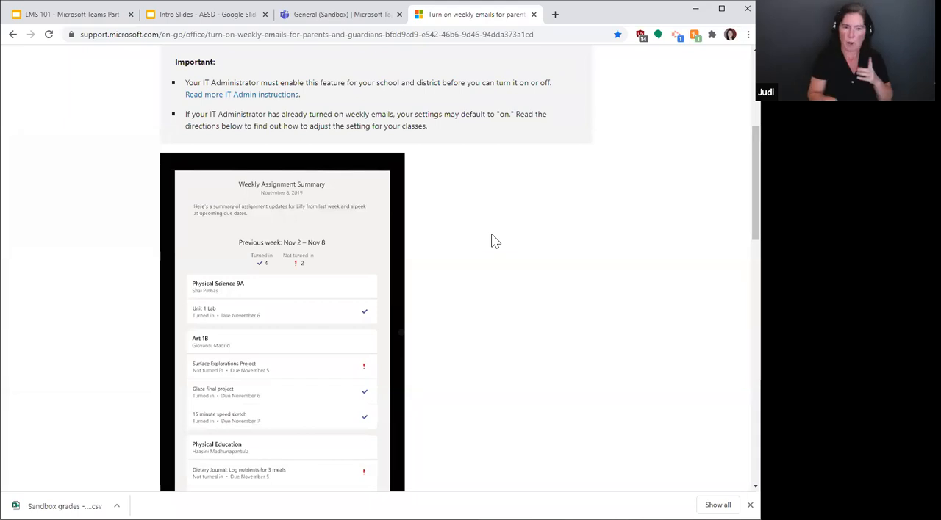
{"action": "scroll", "coordinate": [391, 237], "scroll_direction": "down", "scroll_amount": 3}
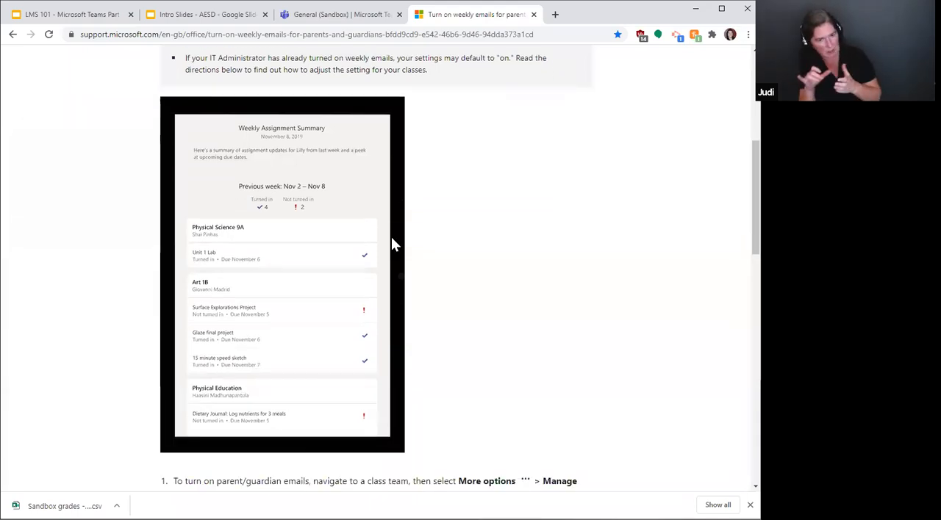
{"action": "scroll", "coordinate": [391, 245], "scroll_direction": "down", "scroll_amount": 3}
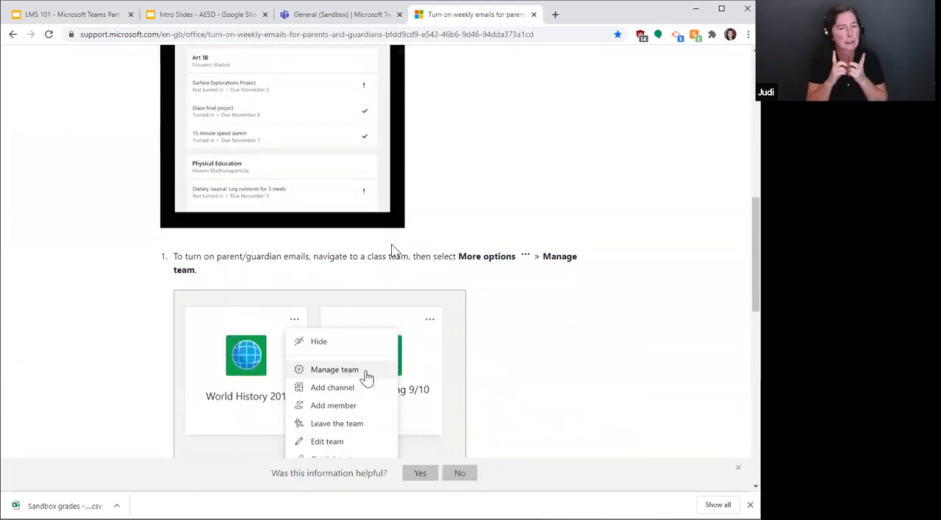
{"action": "scroll", "coordinate": [393, 251], "scroll_direction": "down", "scroll_amount": 1}
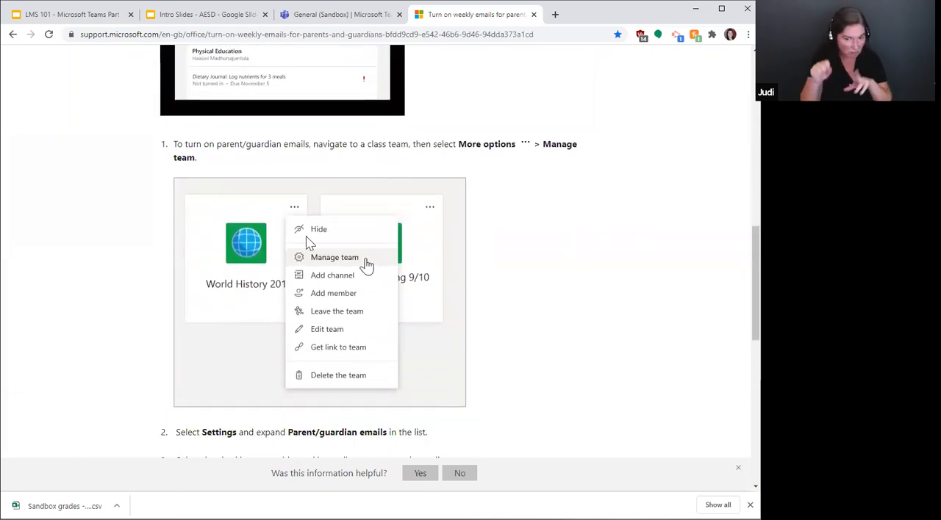
Step: Switch to Microsoft Teams, view the Sandbox team's management settings and compare them with the article's parent/guardian email instructions
{"action": "left_click", "coordinate": [329, 20]}
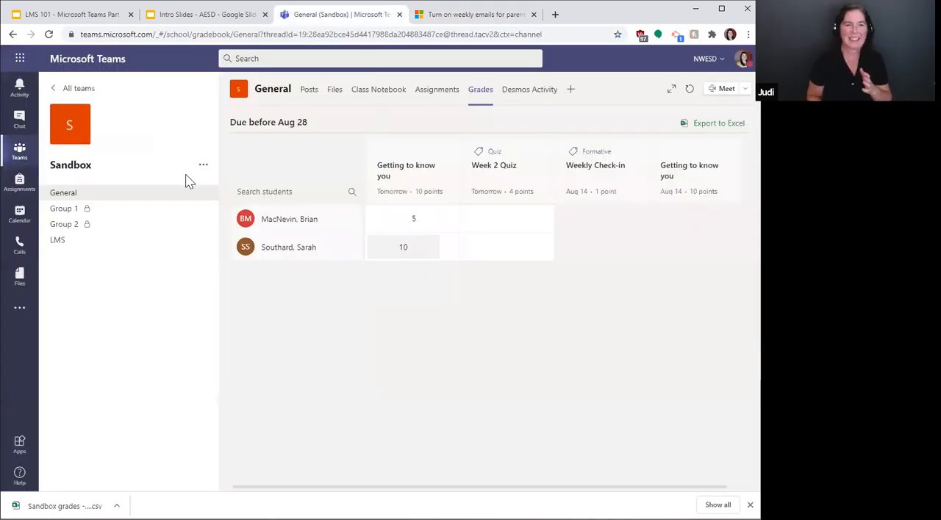
{"action": "left_click", "coordinate": [203, 165]}
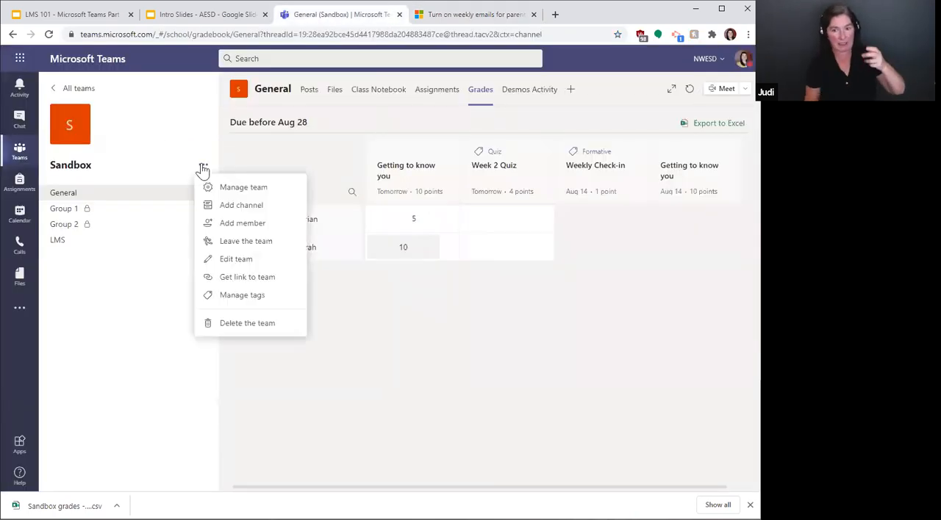
{"action": "left_click", "coordinate": [242, 189]}
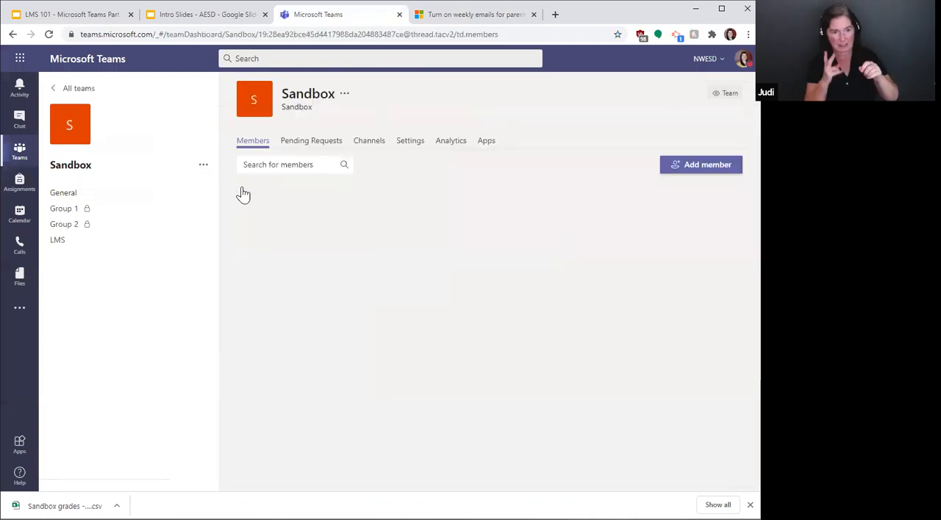
{"action": "left_click", "coordinate": [407, 145]}
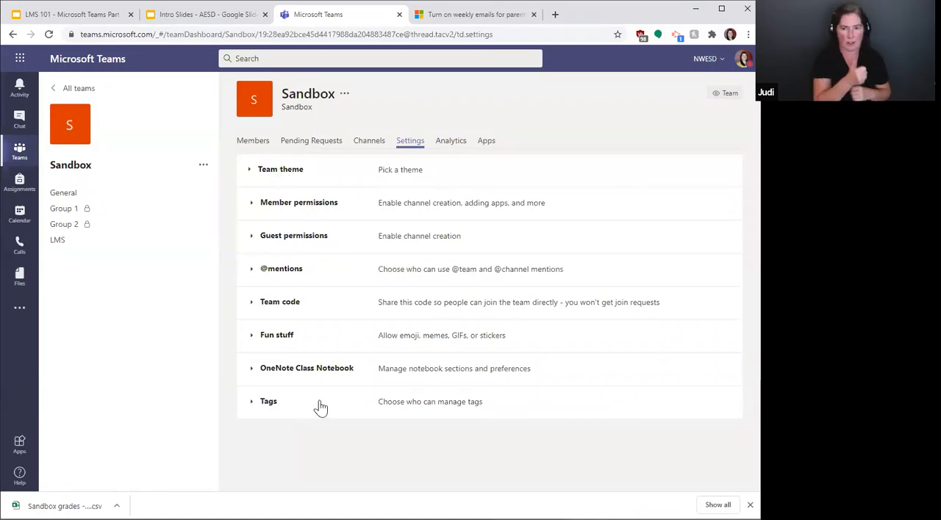
{"action": "left_click", "coordinate": [481, 18]}
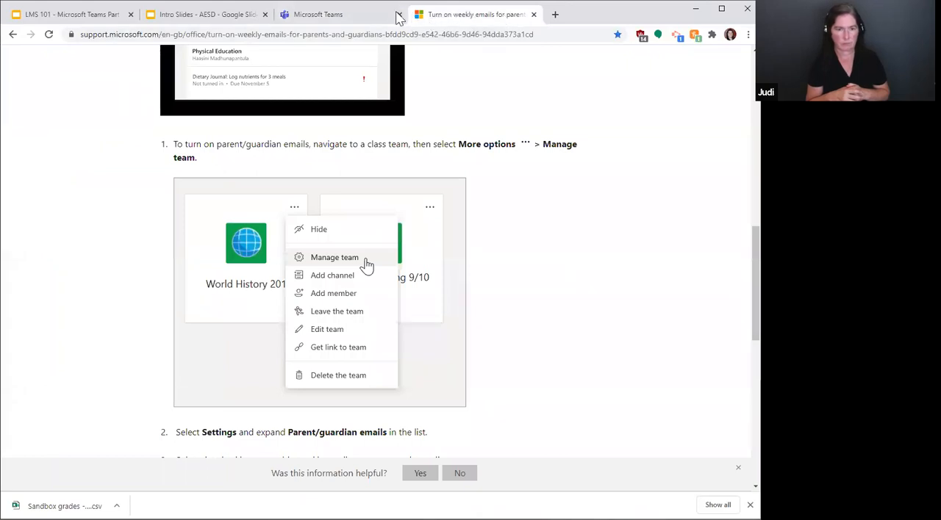
{"action": "left_click", "coordinate": [342, 15]}
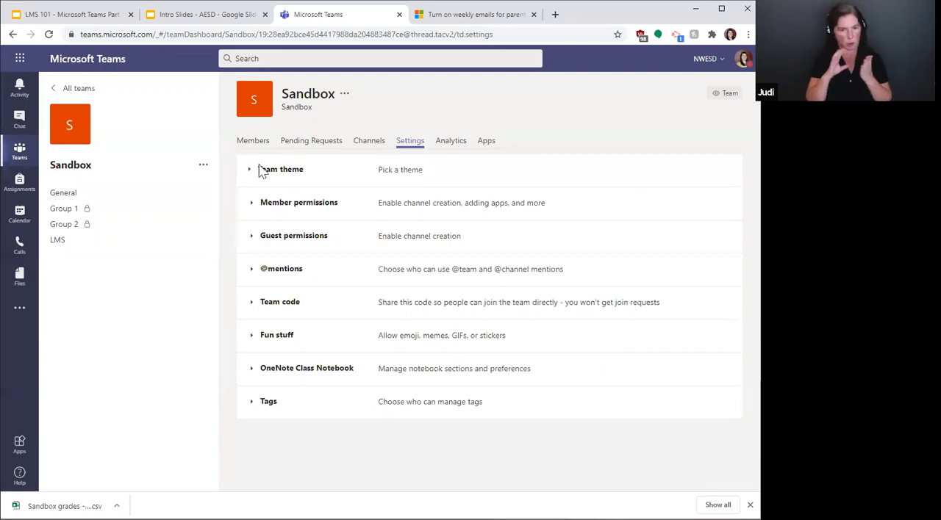
Step: Review the posts in the Sandbox team's General channel, from the welcome section to the latest assignment announcement
{"action": "left_click", "coordinate": [57, 195]}
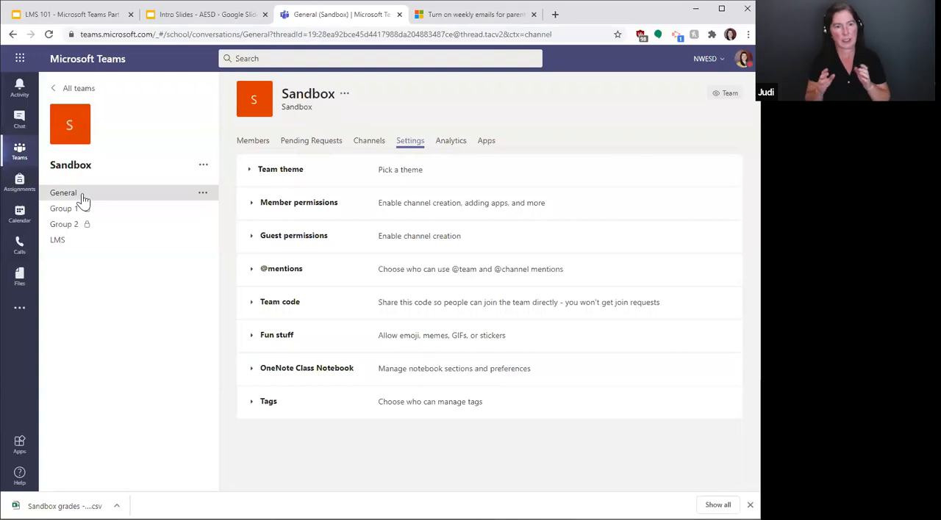
{"action": "scroll", "coordinate": [441, 307], "scroll_direction": "up", "scroll_amount": 15}
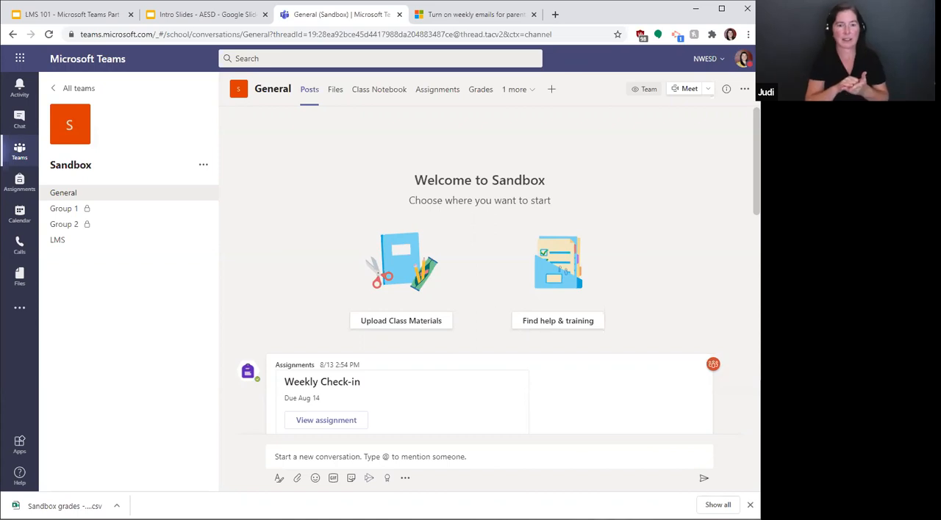
{"action": "scroll", "coordinate": [488, 271], "scroll_direction": "down", "scroll_amount": 10}
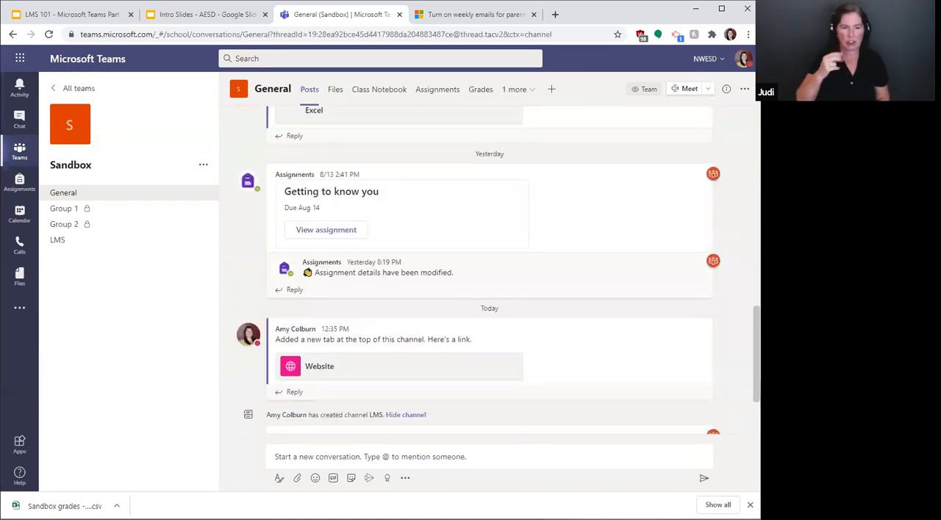
{"action": "scroll", "coordinate": [489, 294], "scroll_direction": "down", "scroll_amount": 3}
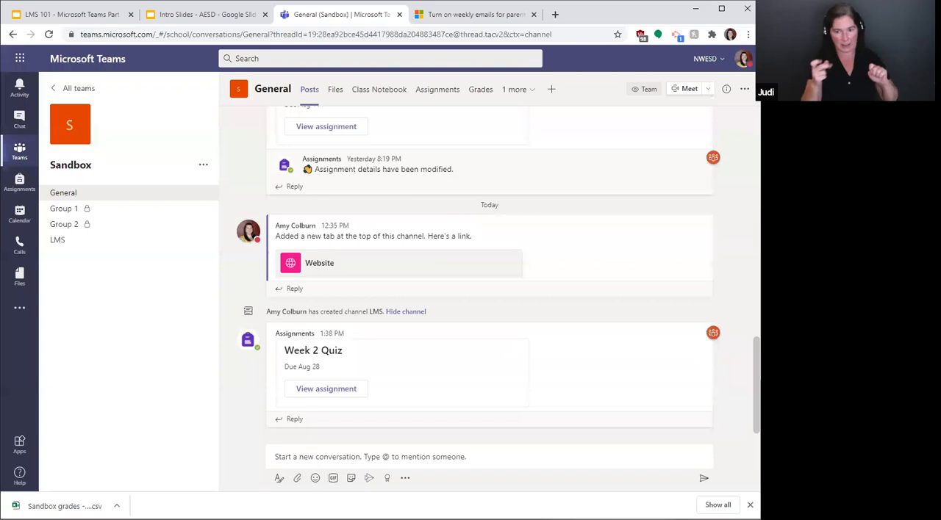
{"action": "scroll", "coordinate": [489, 271], "scroll_direction": "up", "scroll_amount": 13}
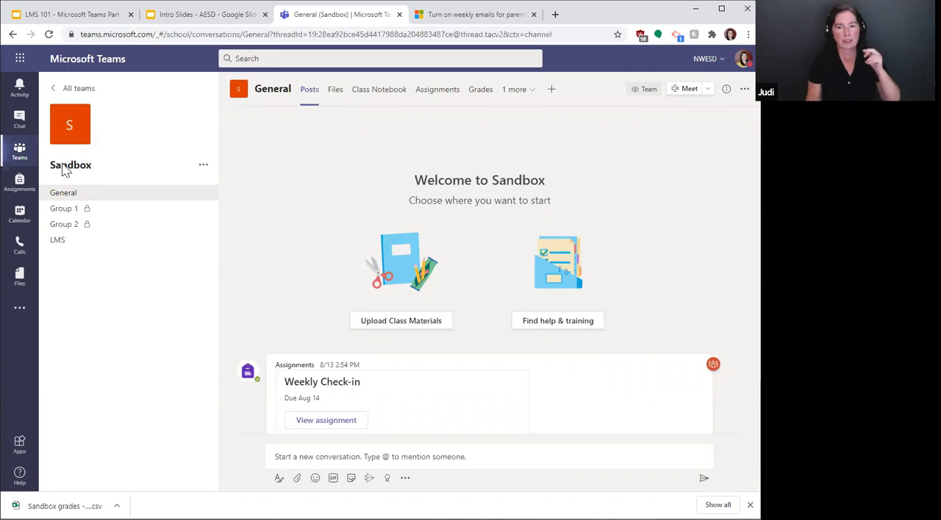
Step: Open the Sandbox team's member management and expand the members and guests list to view the students
{"action": "left_click", "coordinate": [202, 167]}
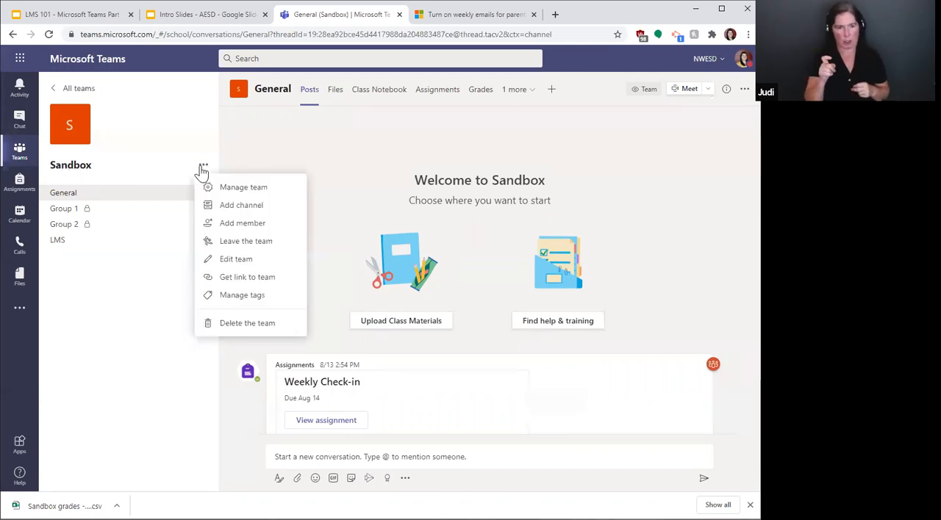
{"action": "left_click", "coordinate": [240, 190]}
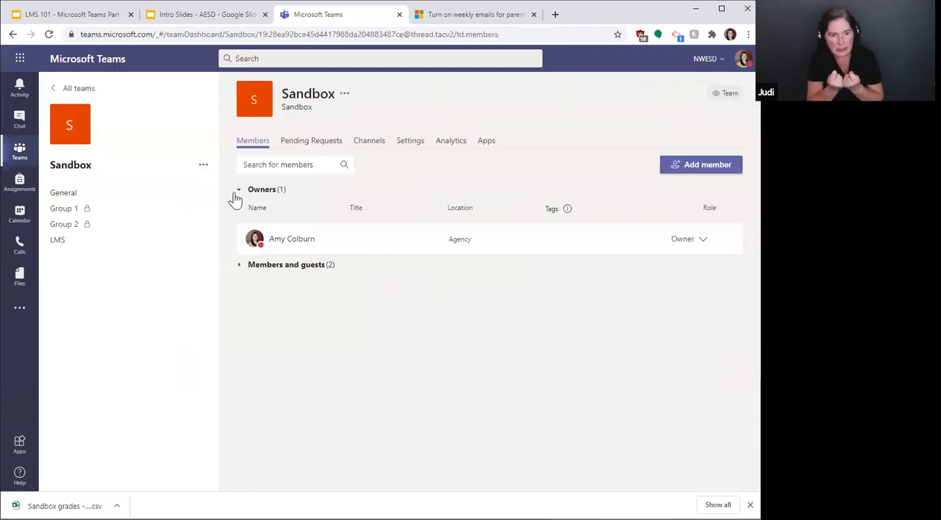
{"action": "left_click", "coordinate": [240, 266]}
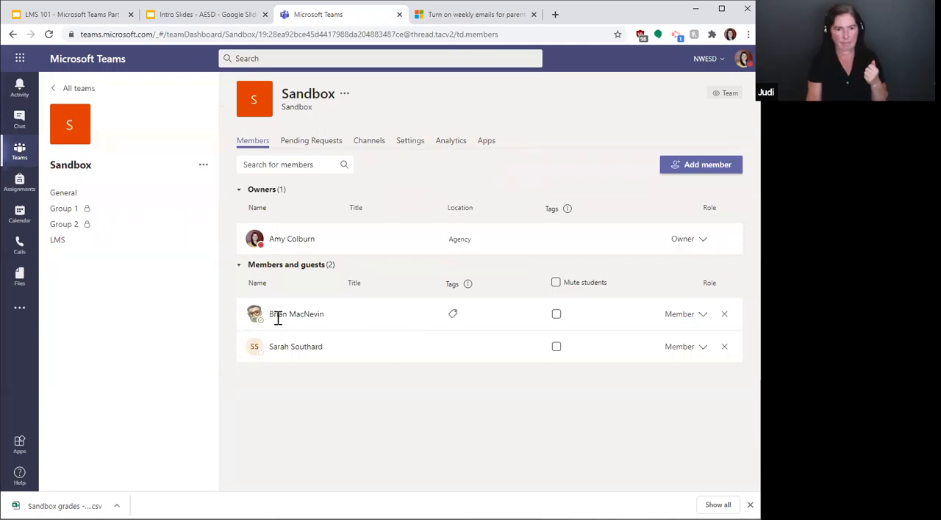
{"action": "mouse_move", "coordinate": [287, 316]}
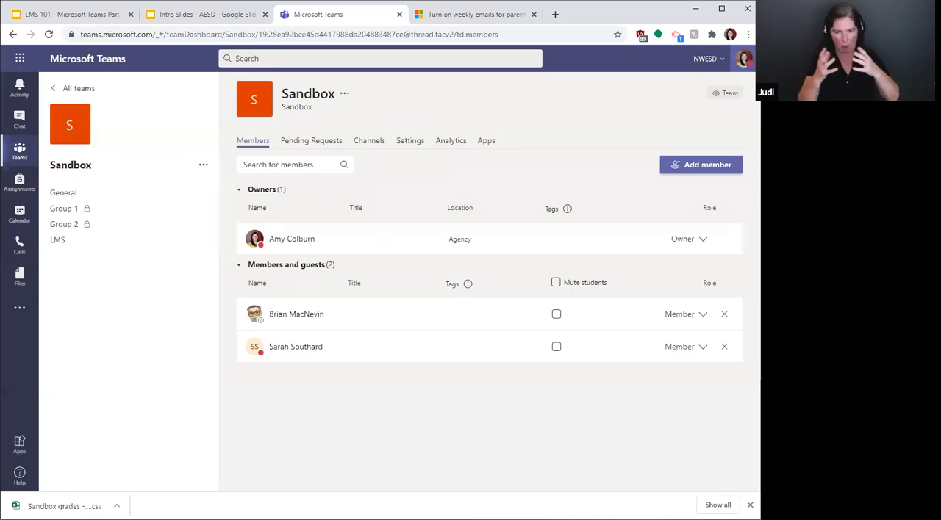
Step: Open the notification preferences in the account settings to review mentions, messages and other alerts
{"action": "left_click", "coordinate": [743, 59]}
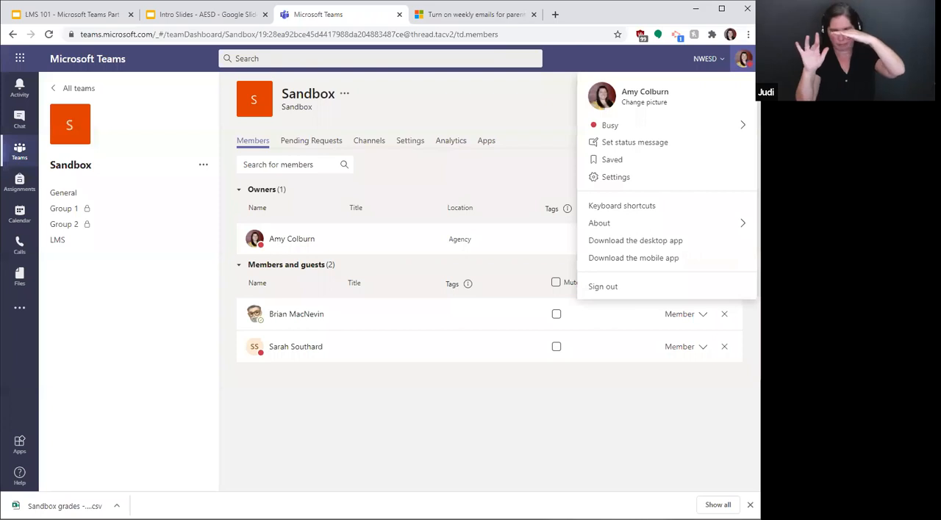
{"action": "left_click", "coordinate": [617, 179]}
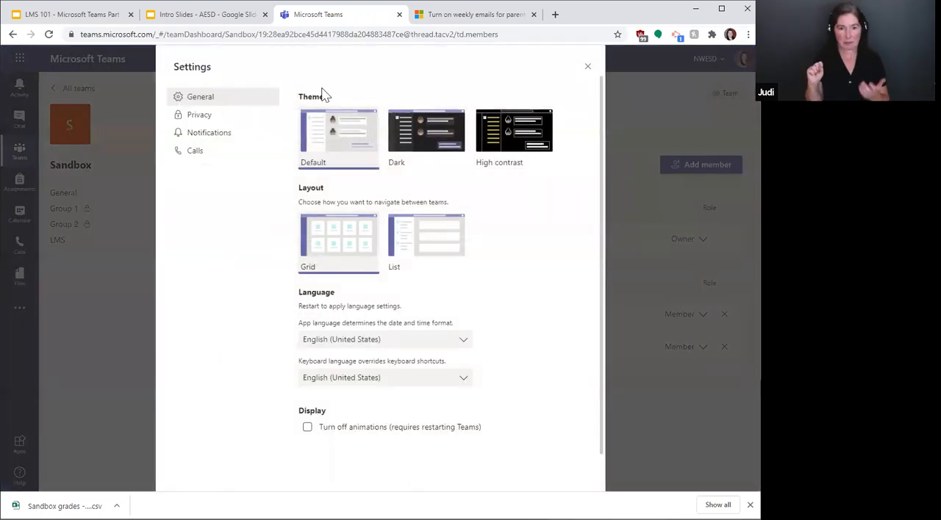
{"action": "left_click", "coordinate": [205, 139]}
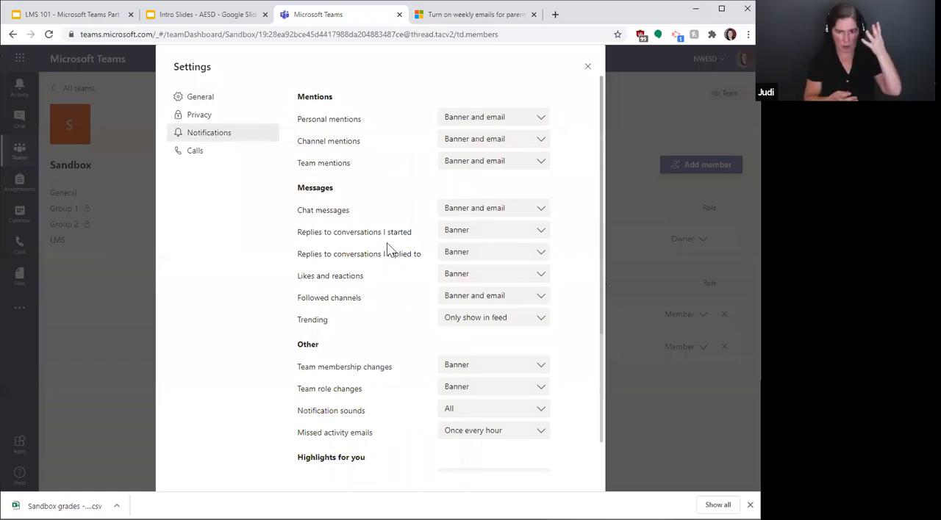
Step: Review all notification preferences, including the delivery options for personal mentions and the meeting and status sections, and close the settings
{"action": "scroll", "coordinate": [357, 206], "scroll_direction": "down", "scroll_amount": 3}
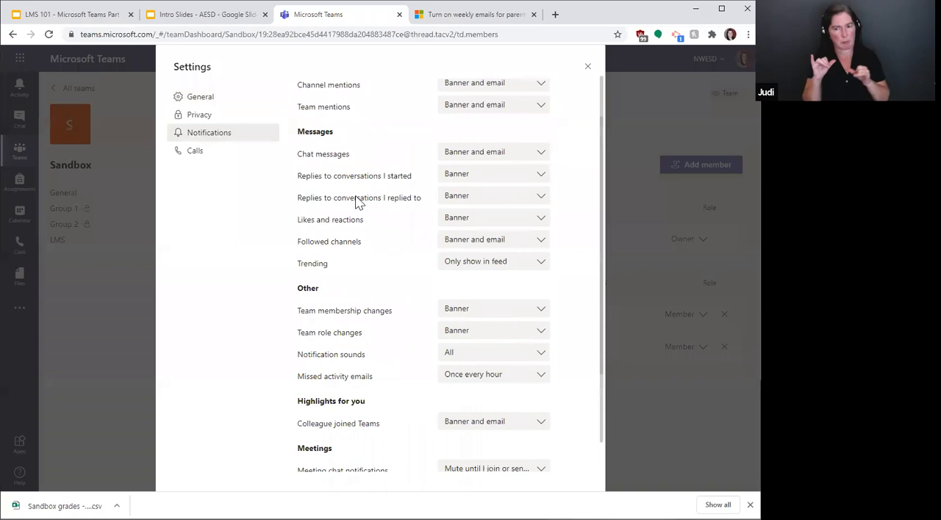
{"action": "scroll", "coordinate": [408, 375], "scroll_direction": "down", "scroll_amount": 1}
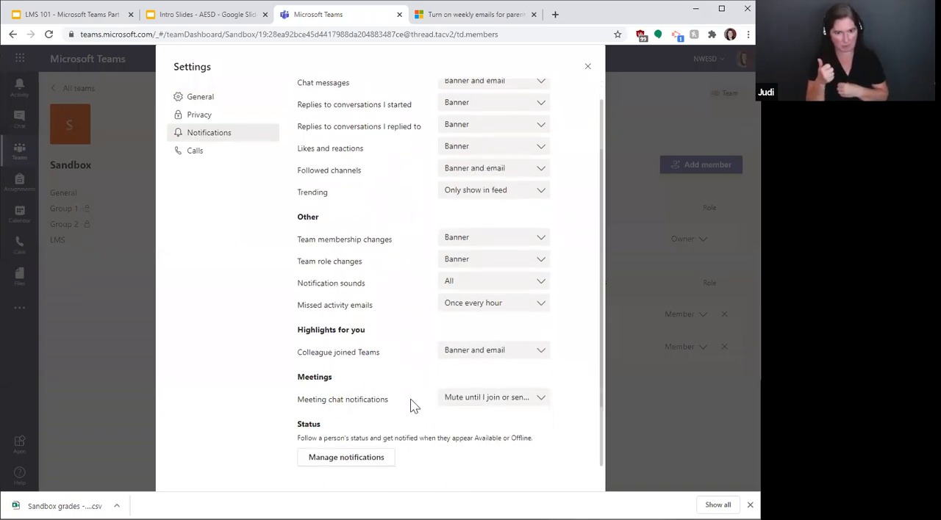
{"action": "scroll", "coordinate": [414, 400], "scroll_direction": "up", "scroll_amount": 5}
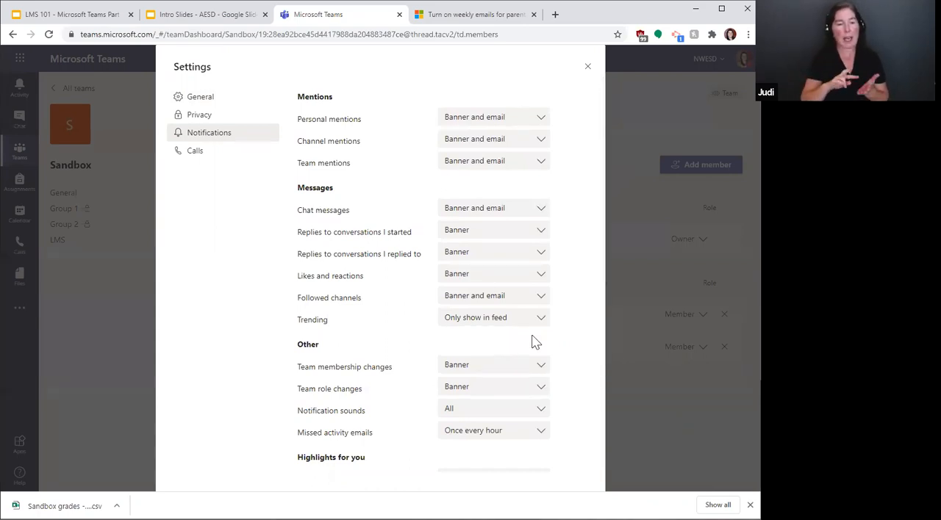
{"action": "left_click", "coordinate": [500, 122]}
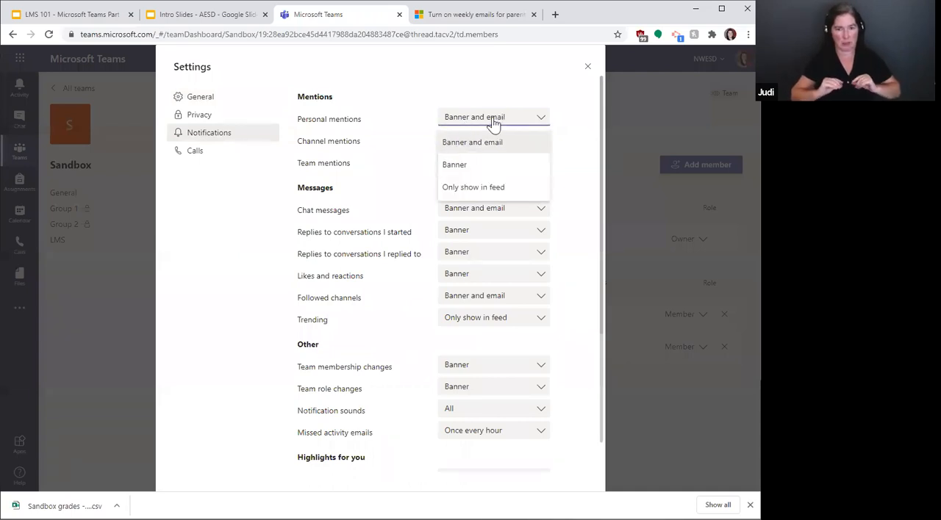
{"action": "left_click", "coordinate": [485, 119]}
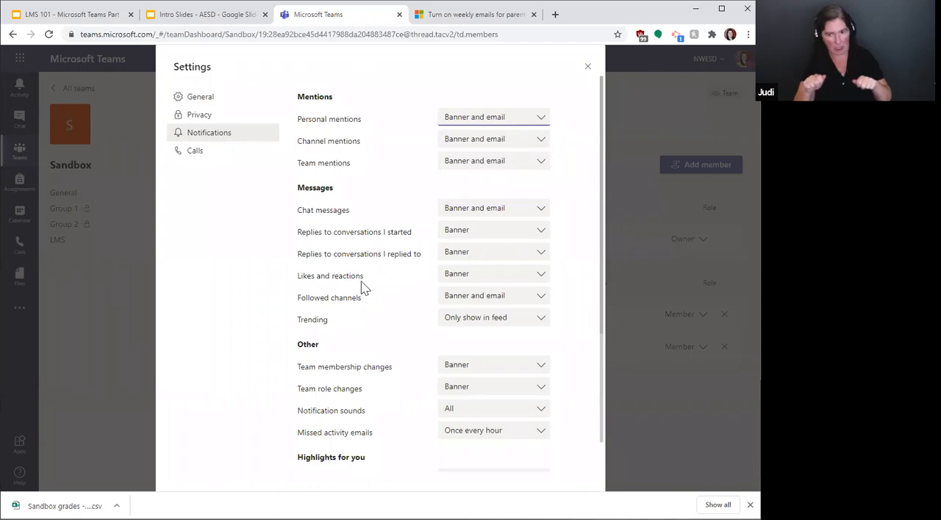
{"action": "scroll", "coordinate": [361, 361], "scroll_direction": "down", "scroll_amount": 2}
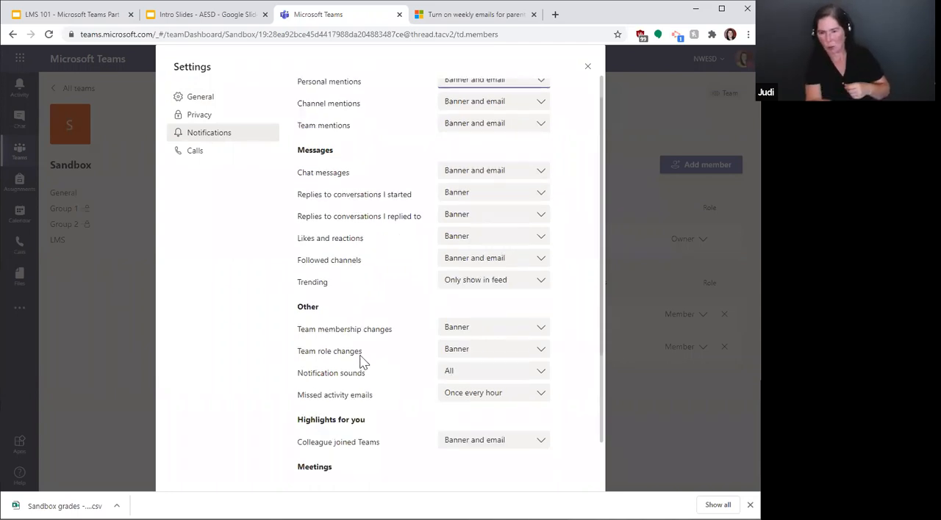
{"action": "scroll", "coordinate": [361, 355], "scroll_direction": "up", "scroll_amount": 2}
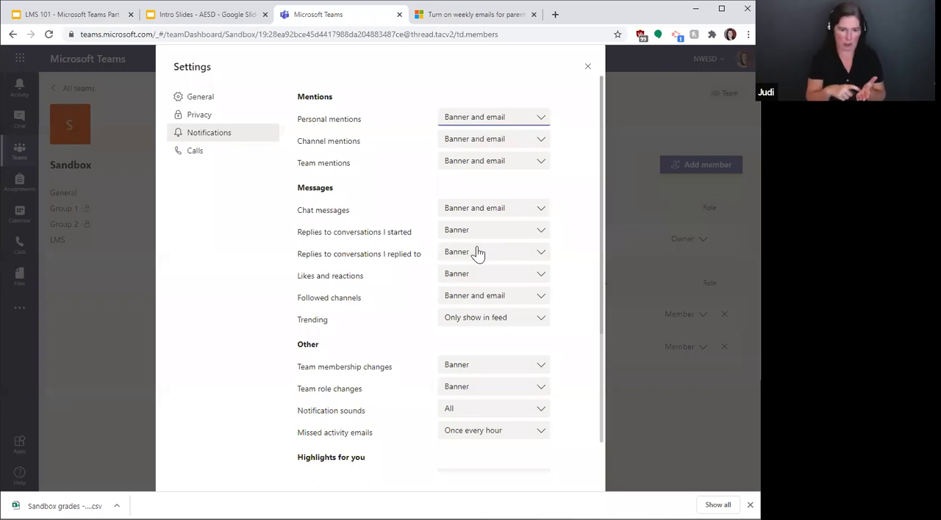
{"action": "scroll", "coordinate": [387, 249], "scroll_direction": "down", "scroll_amount": 2}
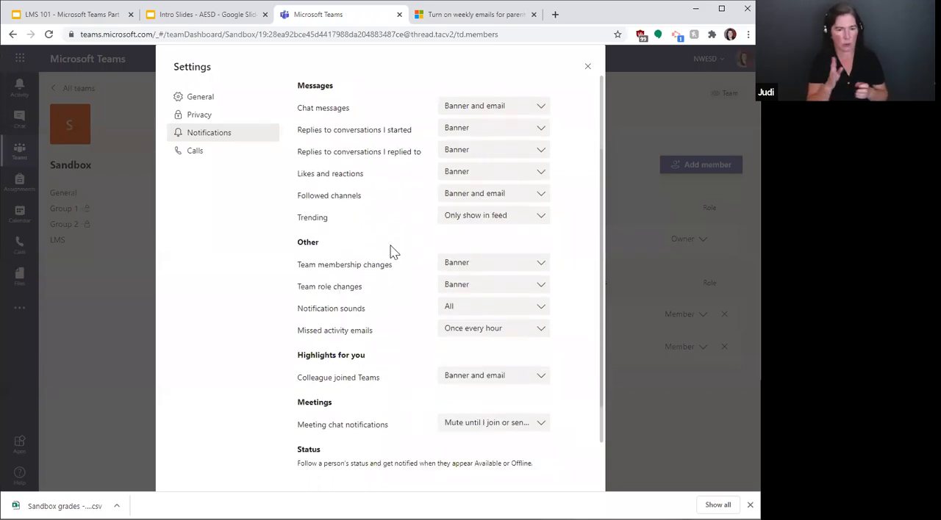
{"action": "scroll", "coordinate": [404, 261], "scroll_direction": "up", "scroll_amount": 2}
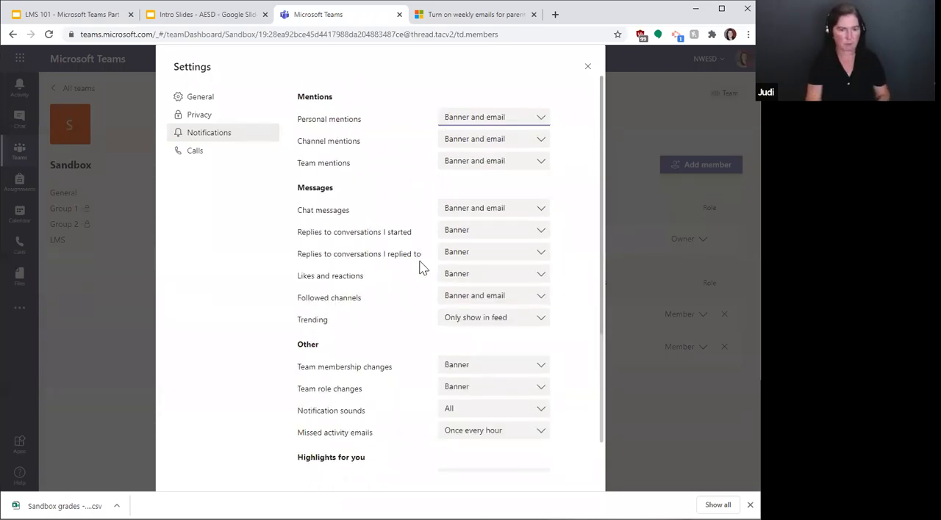
{"action": "left_click", "coordinate": [586, 72]}
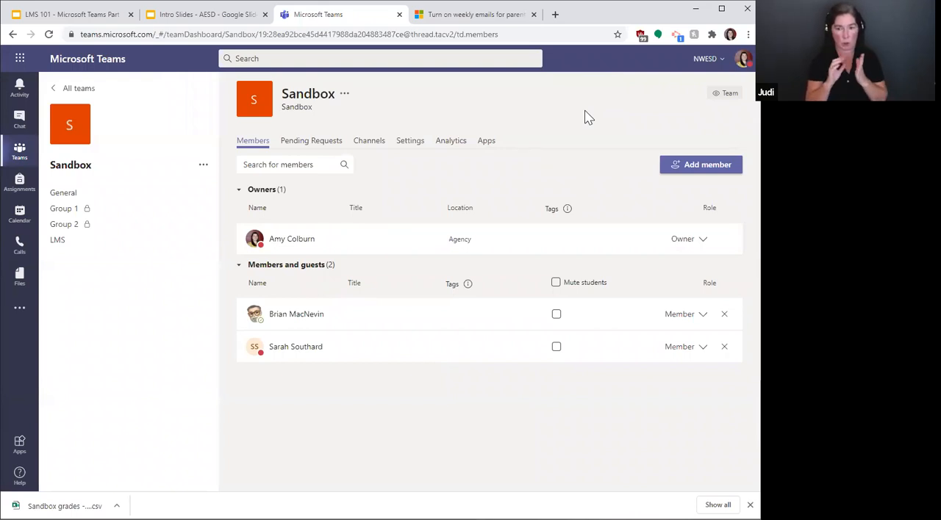
Step: View the Sandbox team's settings categories, and return to team management to check the members and guests list
{"action": "left_click", "coordinate": [203, 166]}
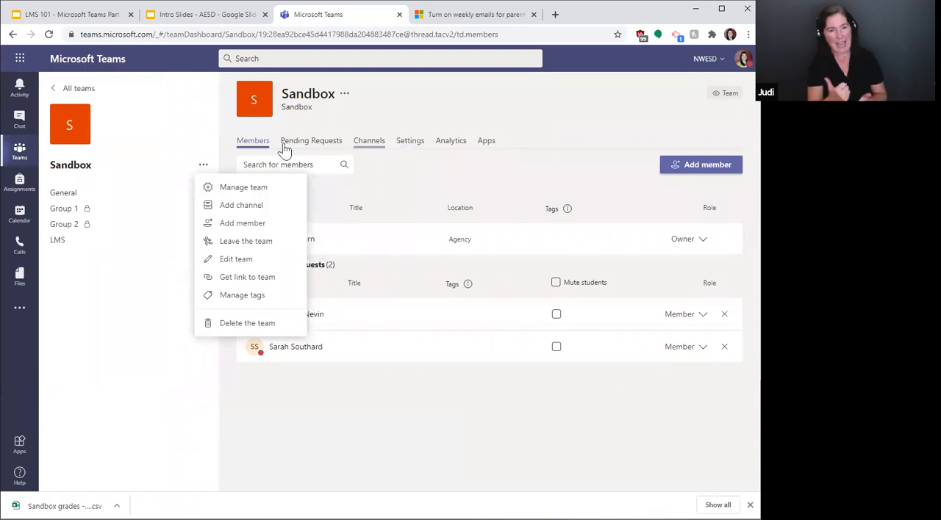
{"action": "left_click", "coordinate": [409, 143]}
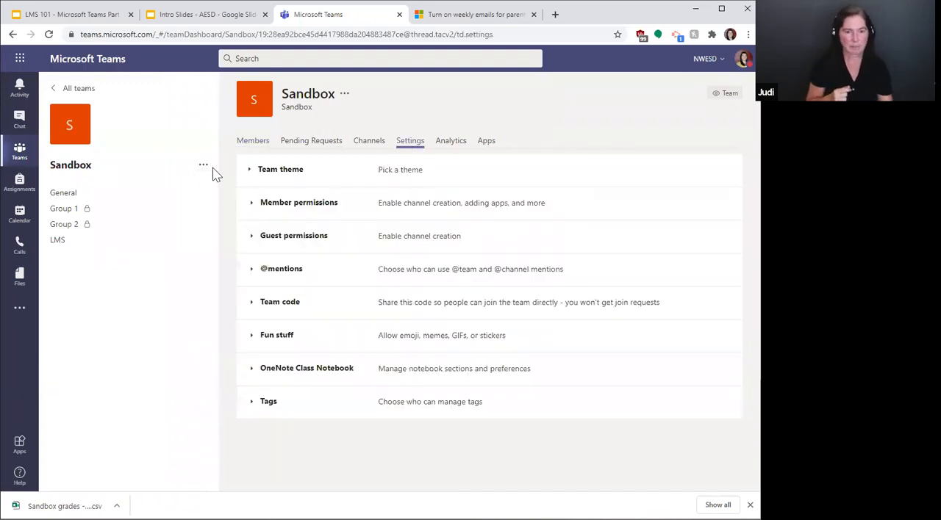
{"action": "left_click", "coordinate": [203, 166]}
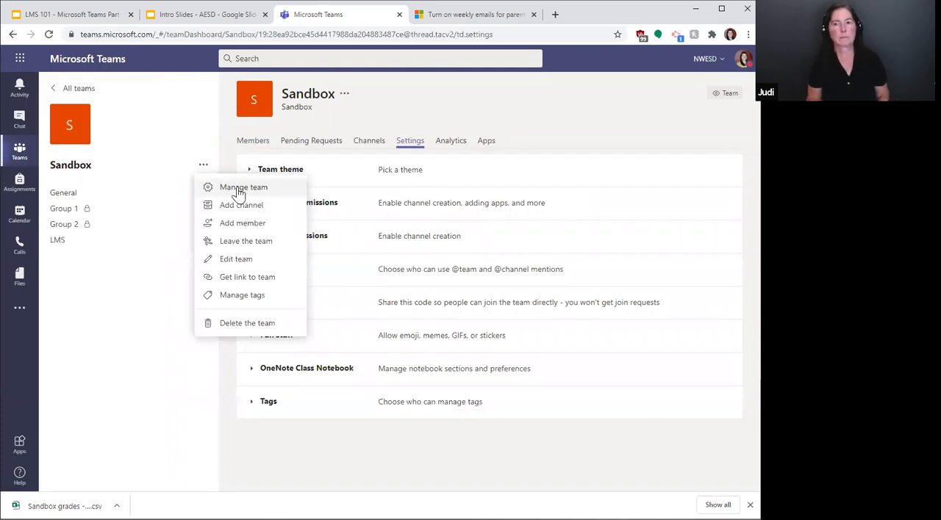
{"action": "left_click", "coordinate": [239, 192]}
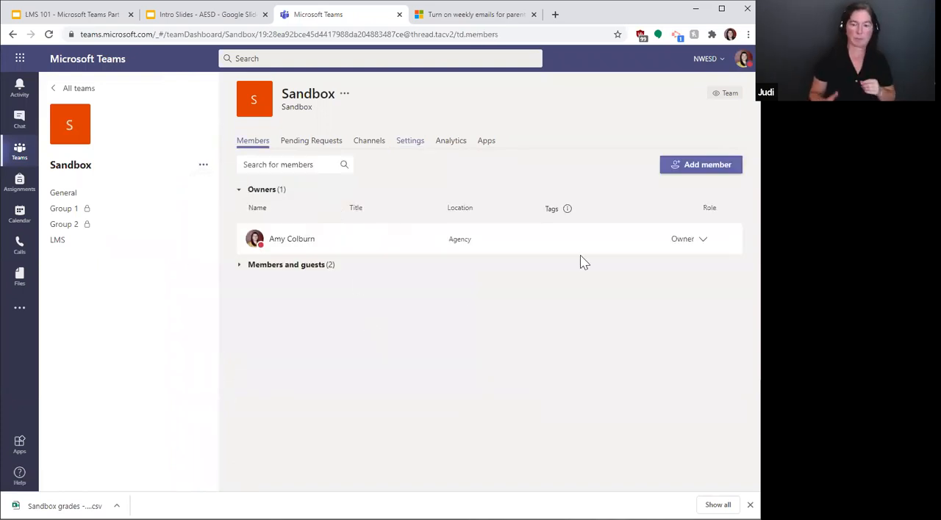
{"action": "left_click", "coordinate": [248, 268]}
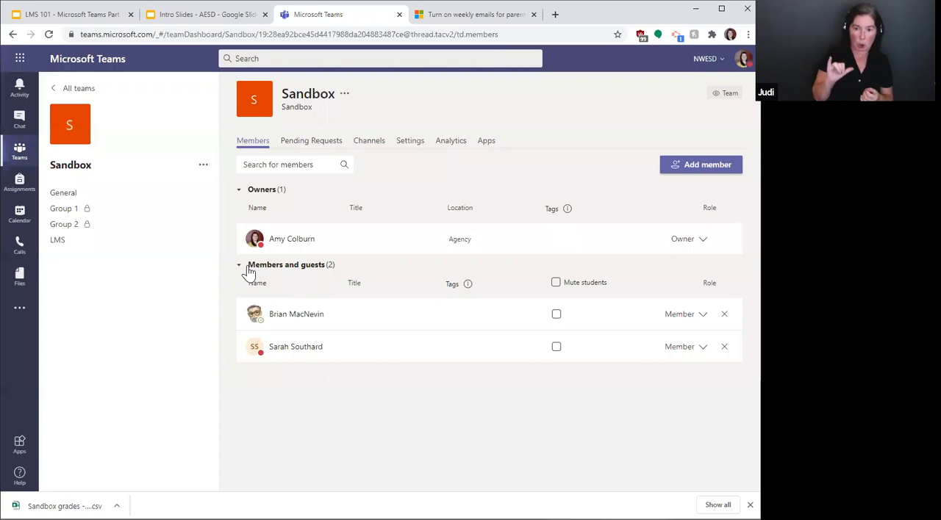
{"action": "left_click", "coordinate": [249, 269]}
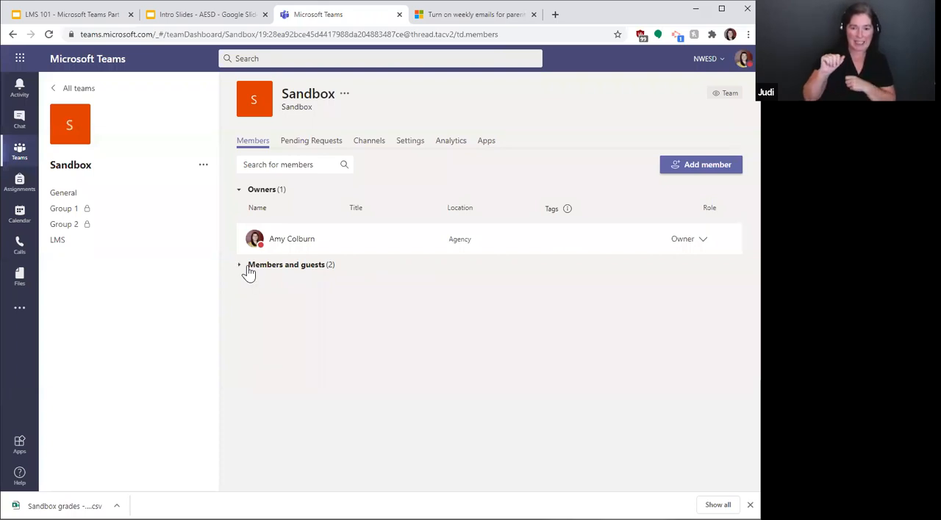
Step: View the Sandbox team's new tag form without creating a tag, and expand the members and guests list to examine its options
{"action": "left_click", "coordinate": [202, 167]}
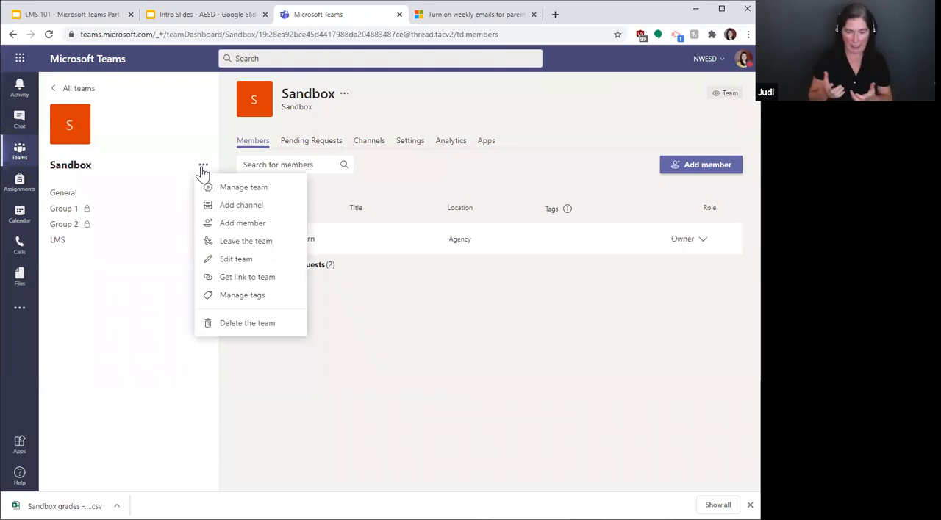
{"action": "left_click", "coordinate": [202, 168]}
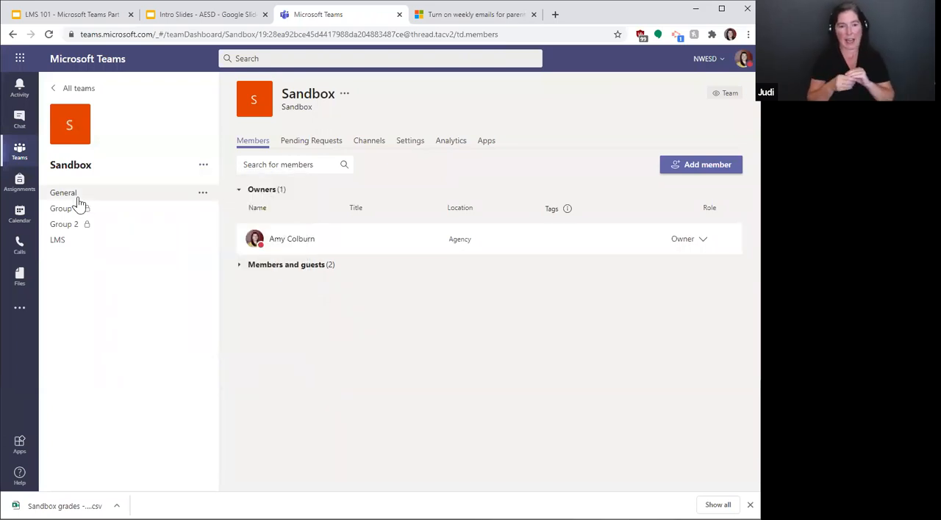
{"action": "left_click", "coordinate": [205, 169]}
{"action": "left_click", "coordinate": [242, 294]}
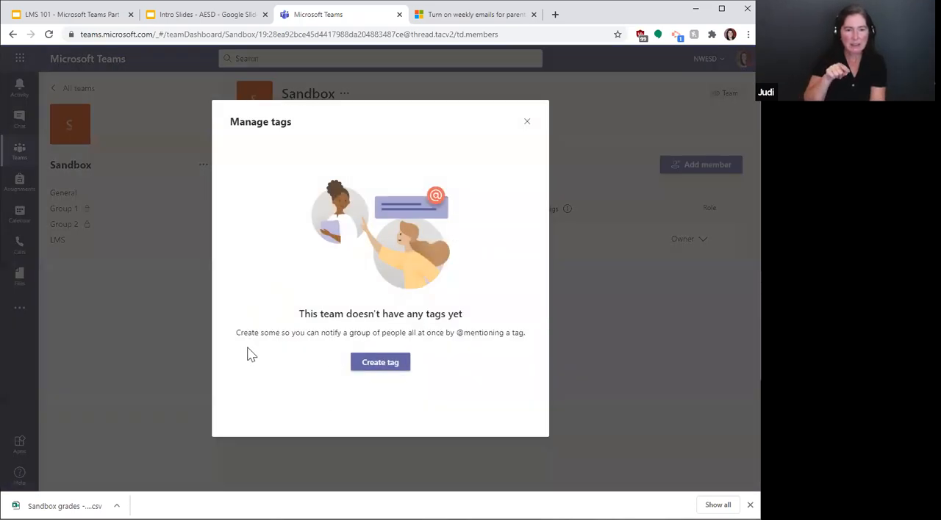
{"action": "left_click", "coordinate": [372, 367]}
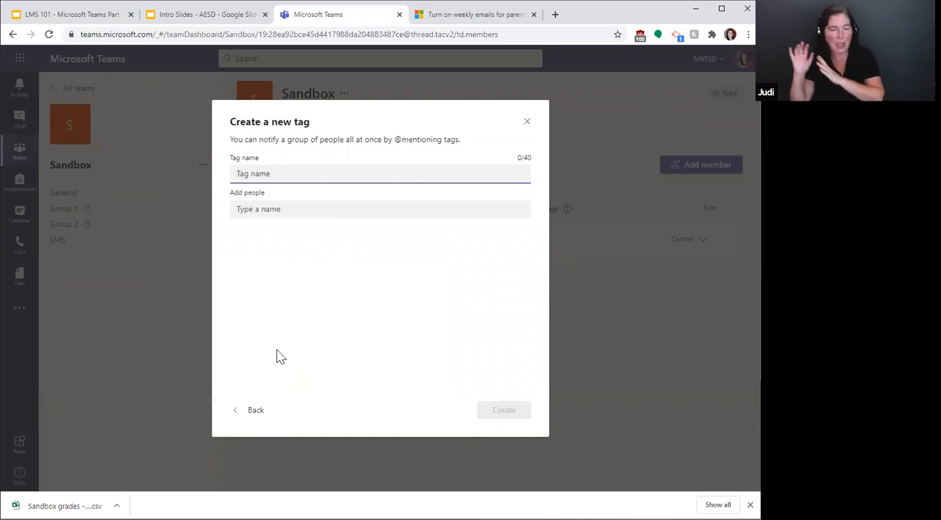
{"action": "left_click", "coordinate": [526, 122]}
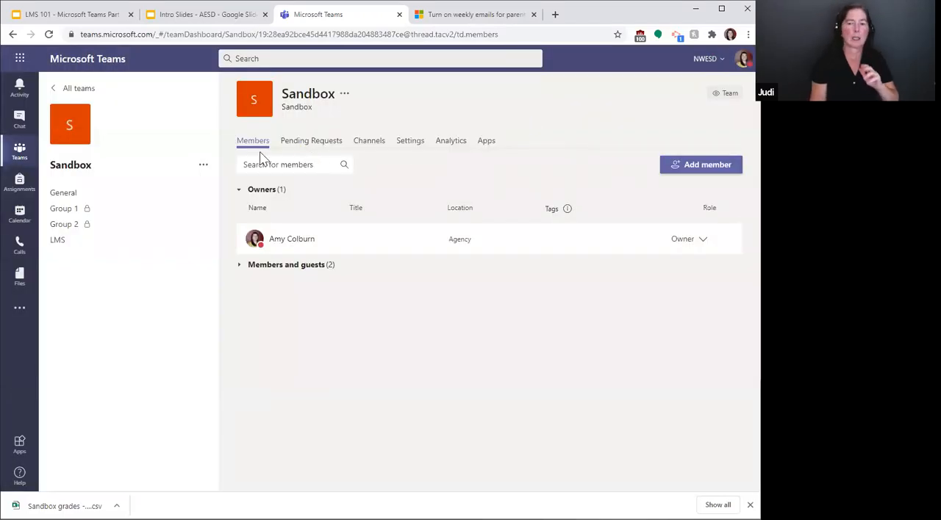
{"action": "left_click", "coordinate": [239, 266]}
{"action": "mouse_move", "coordinate": [559, 316]}
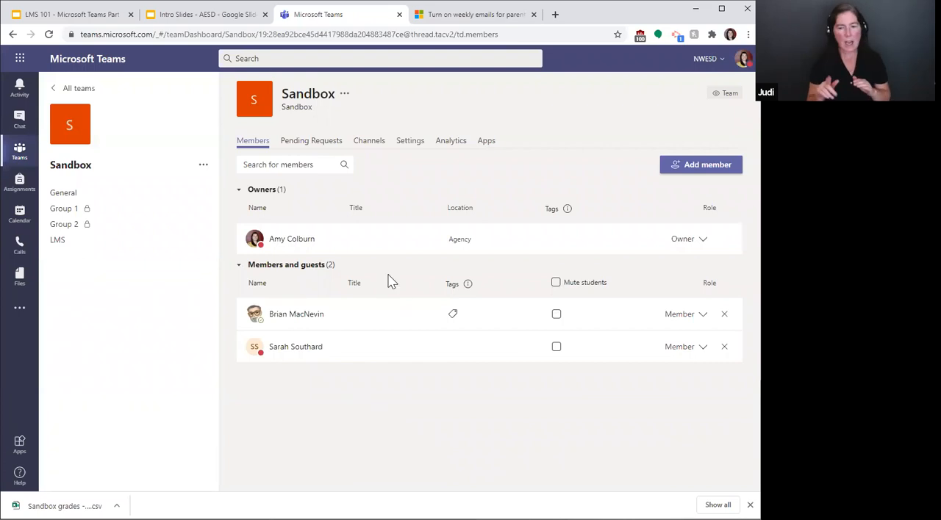
Step: Look back through the General channel's posts up to the welcome section and view the Sandbox team's management options
{"action": "left_click", "coordinate": [72, 200]}
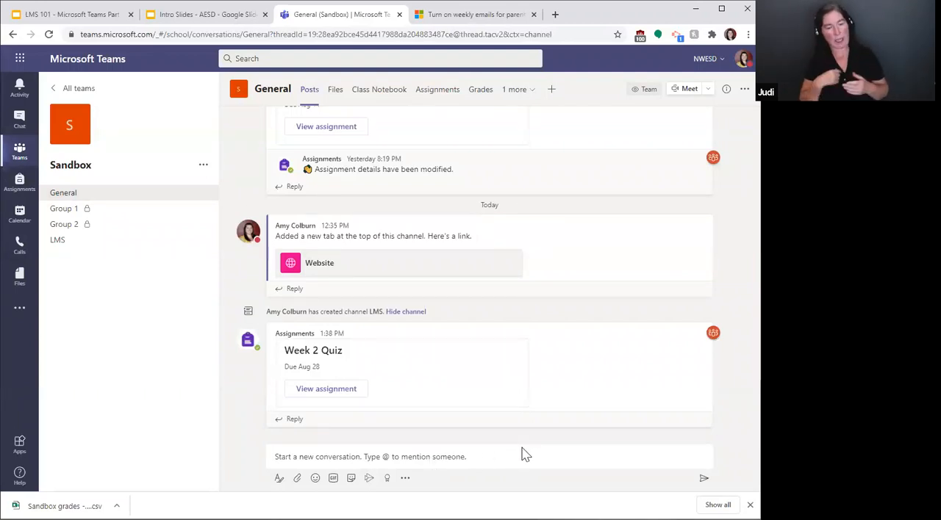
{"action": "scroll", "coordinate": [519, 411], "scroll_direction": "up", "scroll_amount": 10}
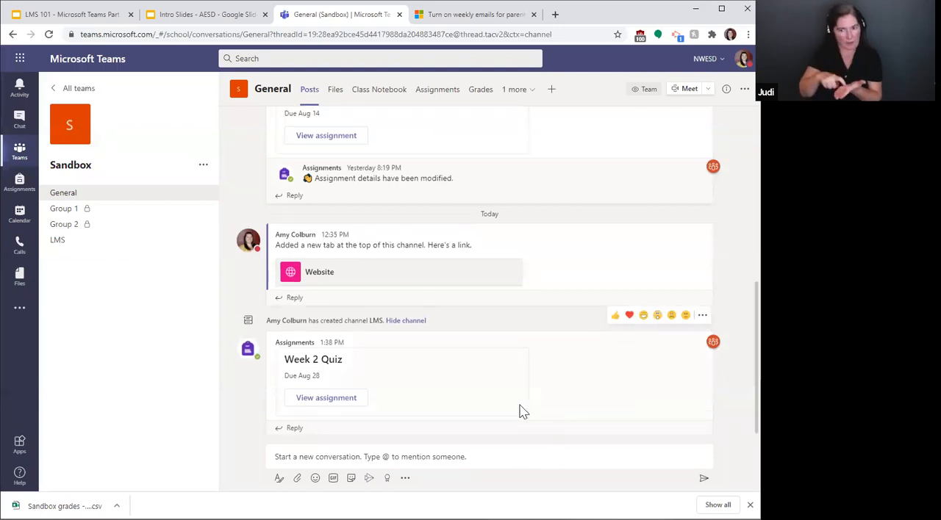
{"action": "scroll", "coordinate": [523, 411], "scroll_direction": "up", "scroll_amount": 4}
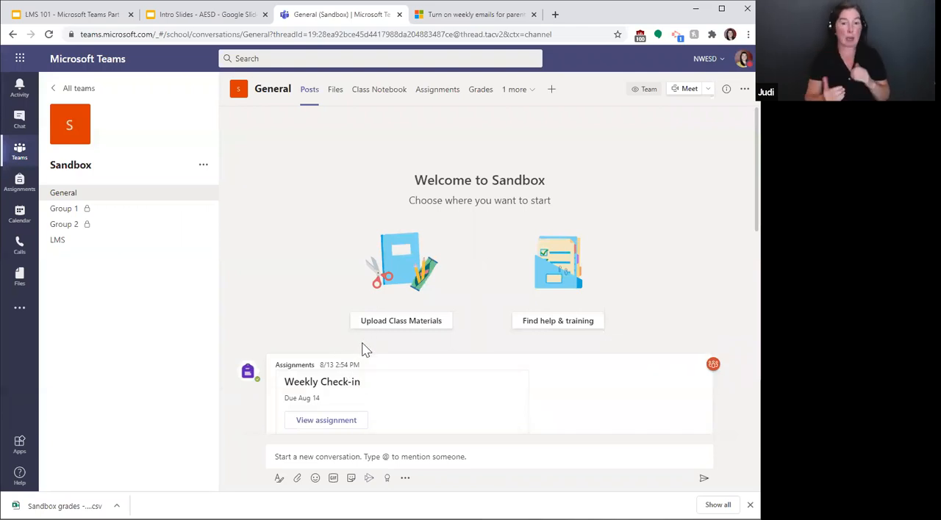
{"action": "left_click", "coordinate": [202, 165]}
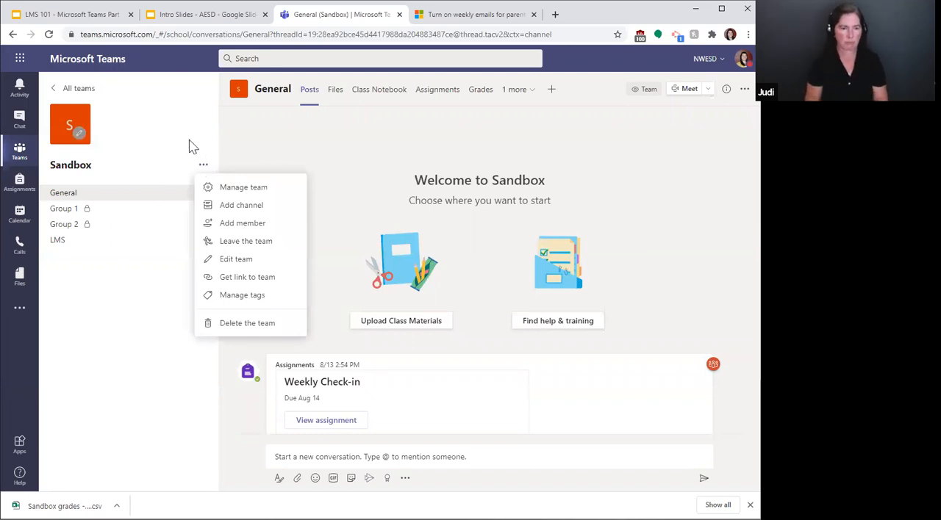
{"action": "left_click", "coordinate": [189, 141]}
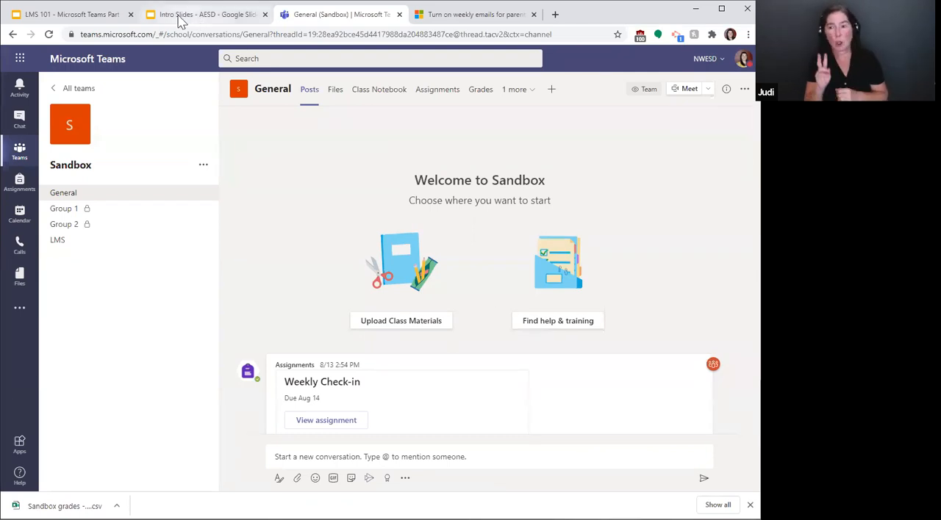
Step: Switch to the LMS 101 presentation in Google Slides and advance to the Synthesize & Apply slide
{"action": "left_click", "coordinate": [56, 16]}
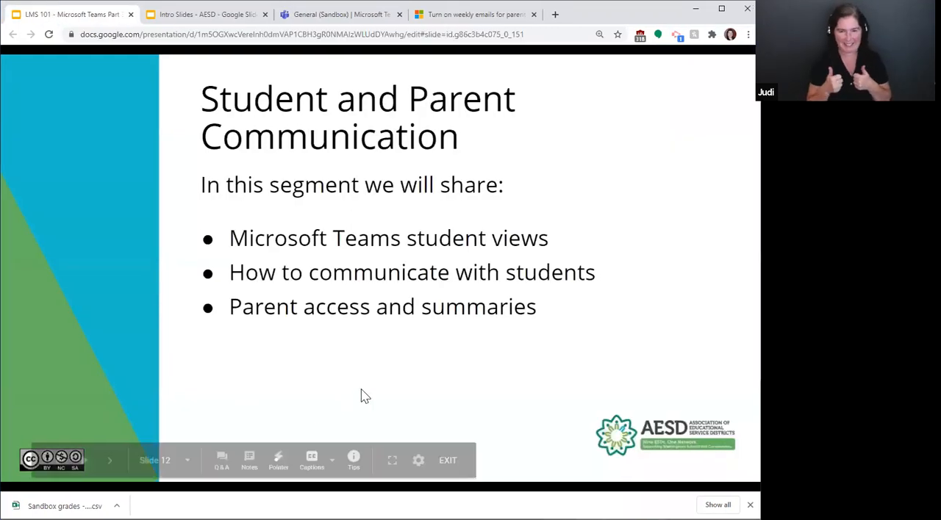
{"action": "left_click", "coordinate": [109, 462]}
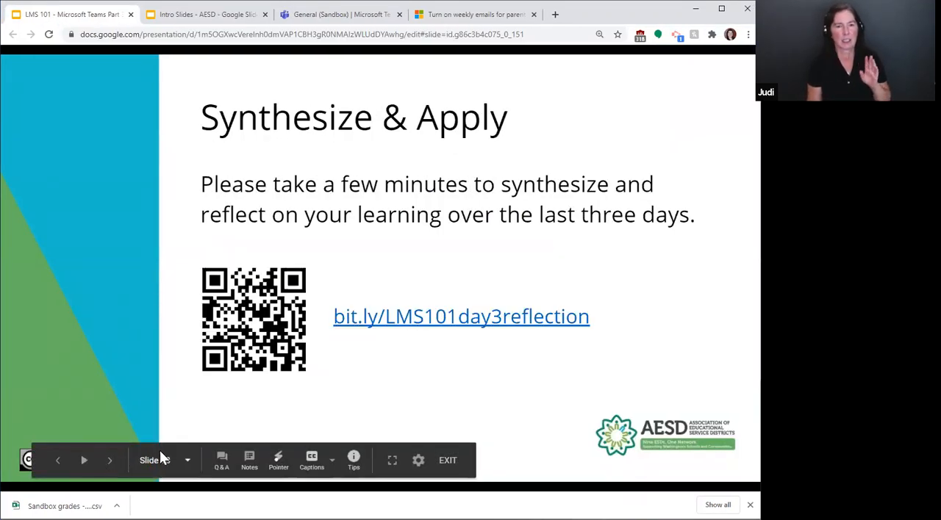